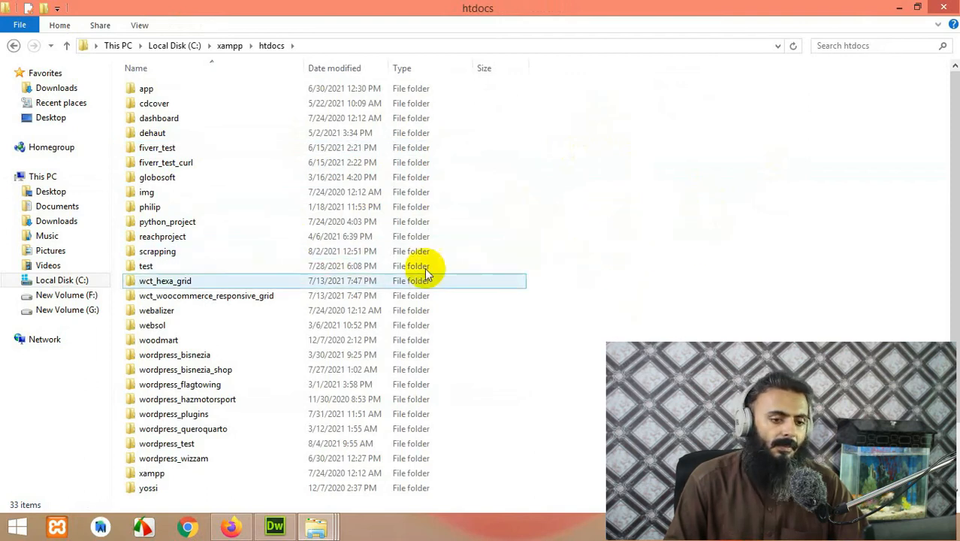
Step: Minimize the xampp htdocs Explorer window to reveal the Windows desktop
left_click(896, 9)
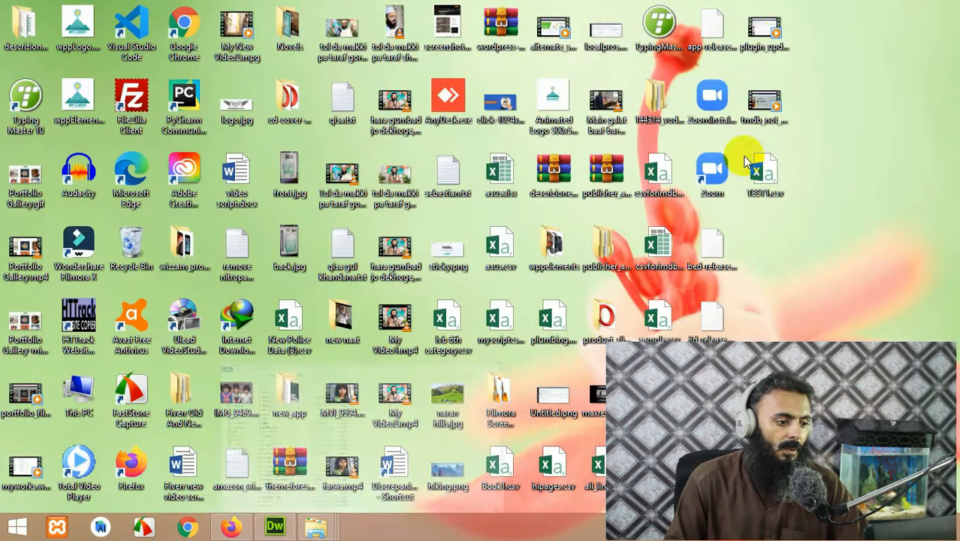
Step: Open wordpress.org in a new Firefox tab
left_click(230, 526)
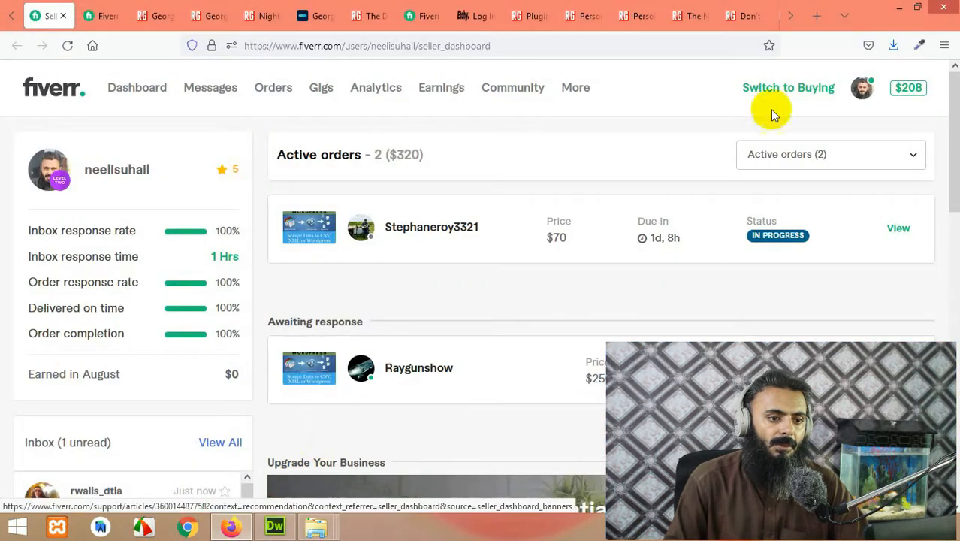
left_click(816, 16)
left_click(490, 45)
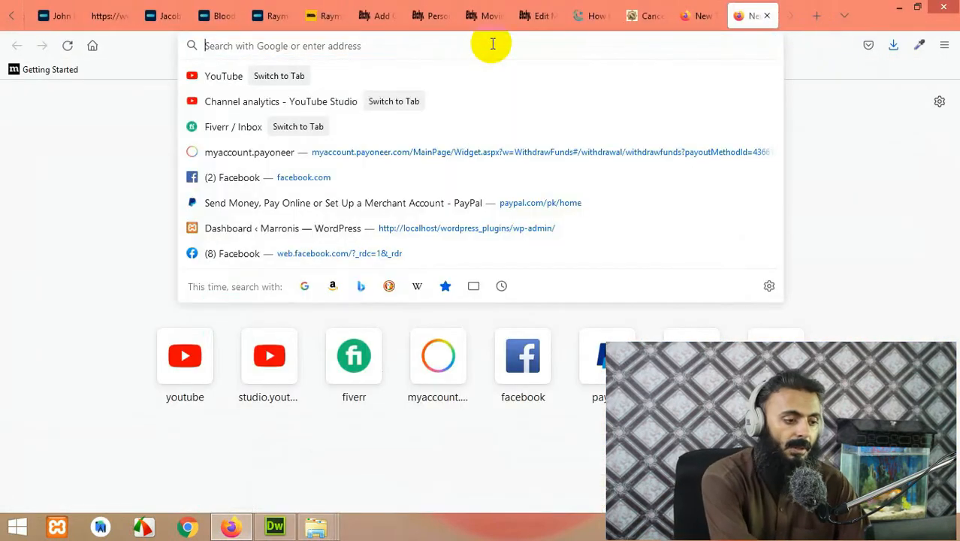
type("wordpress.or")
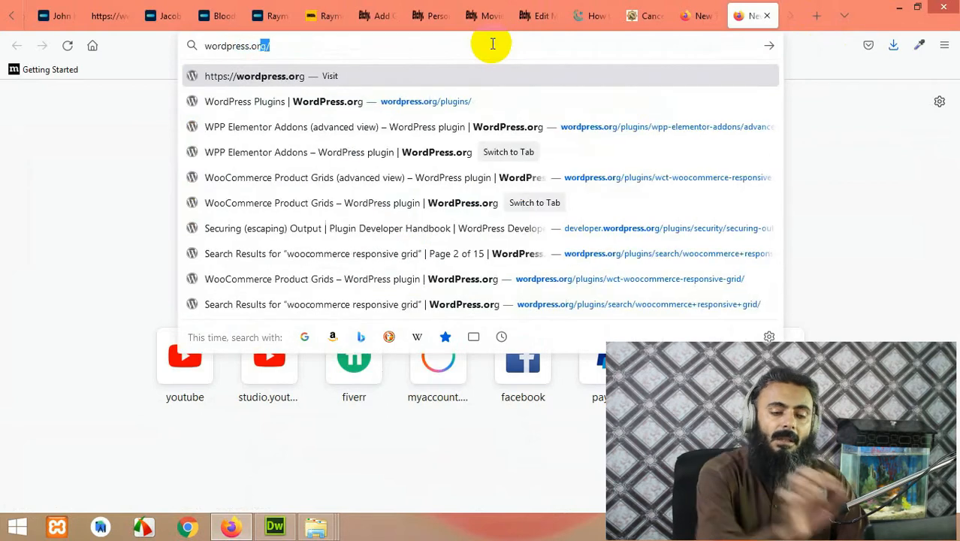
key("Return")
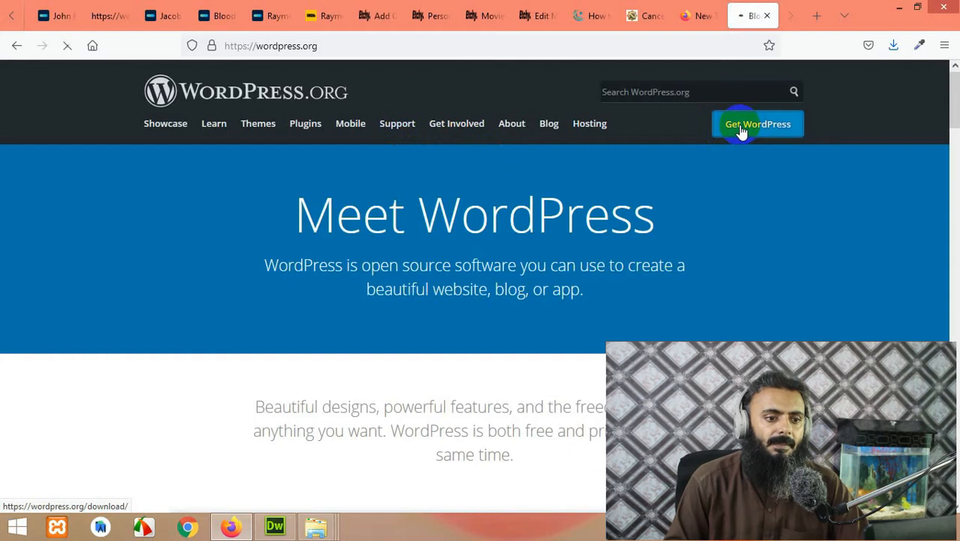
Step: Download WordPress 5.8 and save wordpress-5.8.zip to the Desktop
scroll(412, 294, "down", 5)
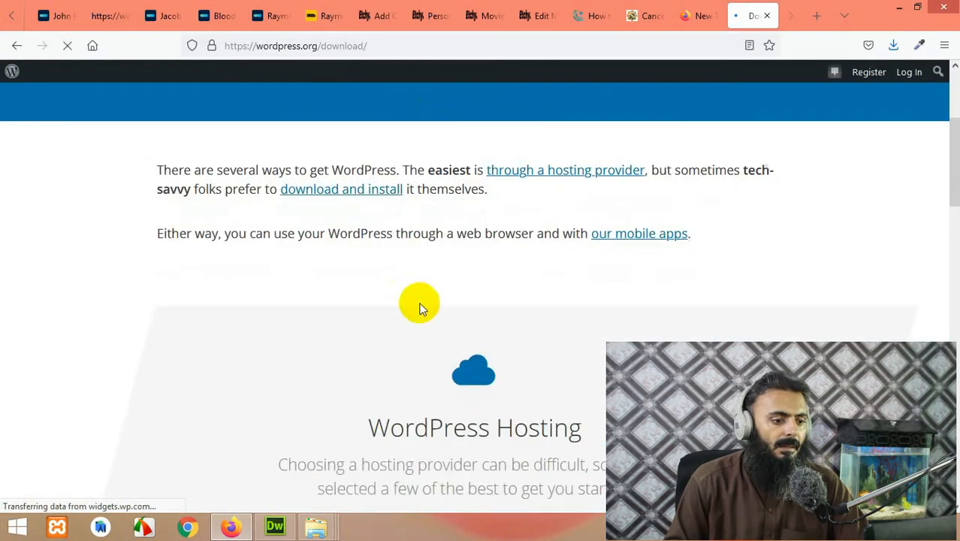
scroll(443, 339, "down", 10)
scroll(448, 337, "up", 2)
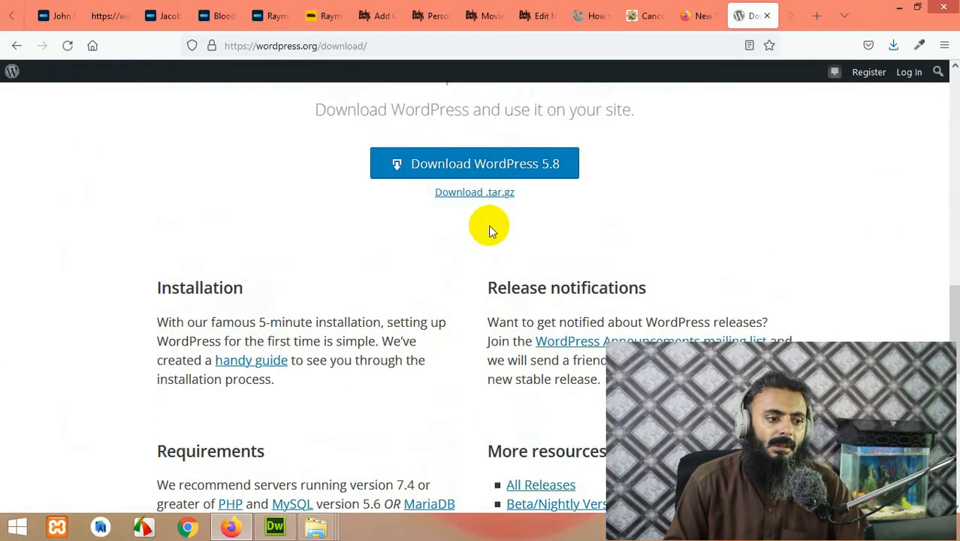
left_click(498, 172)
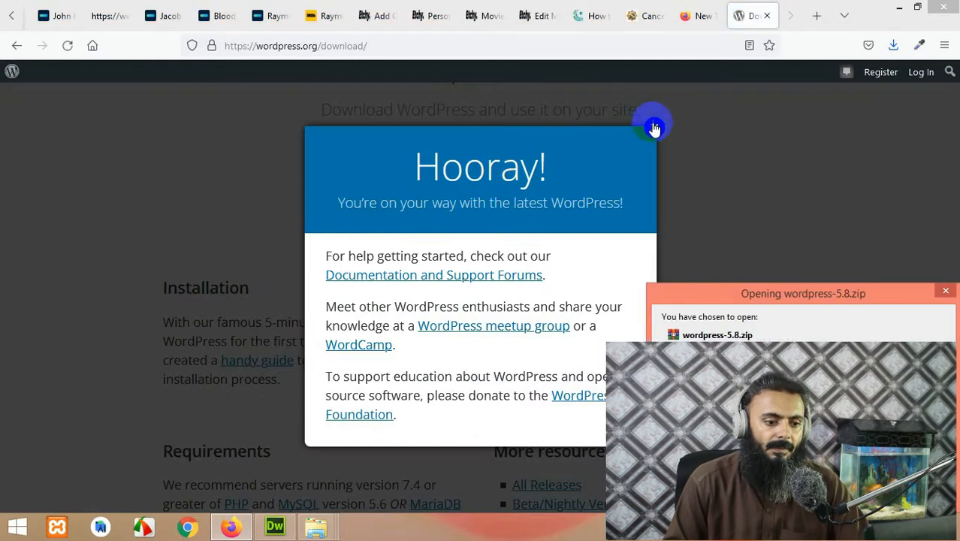
left_click(847, 495)
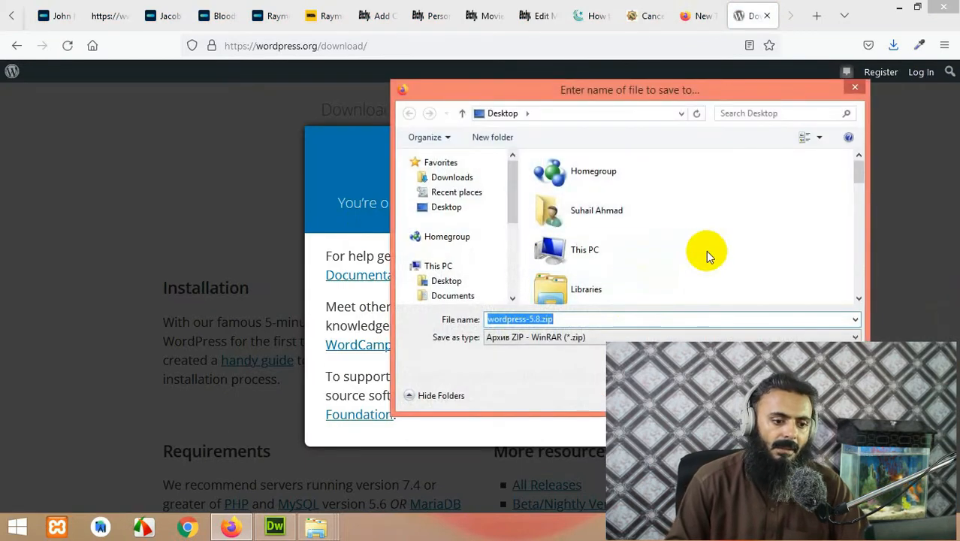
key("Return")
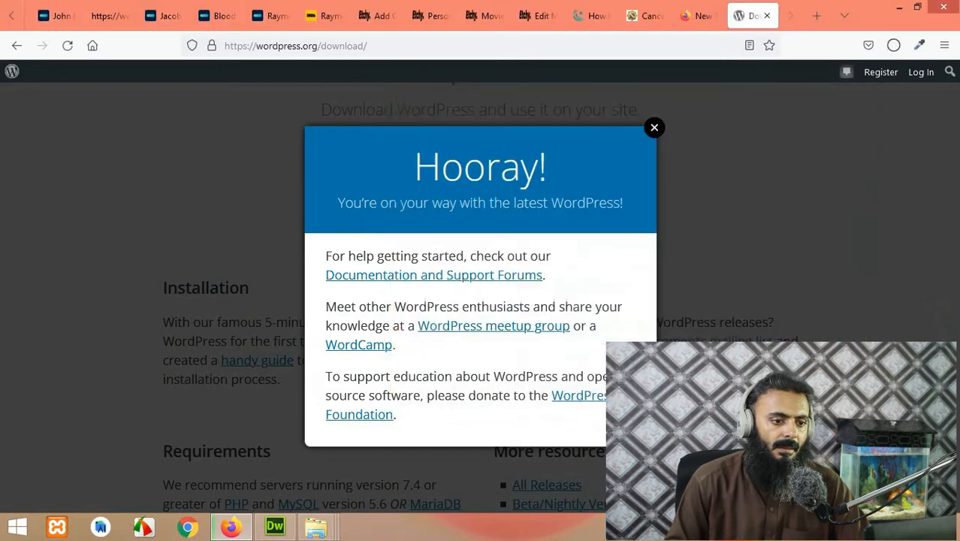
left_click(654, 131)
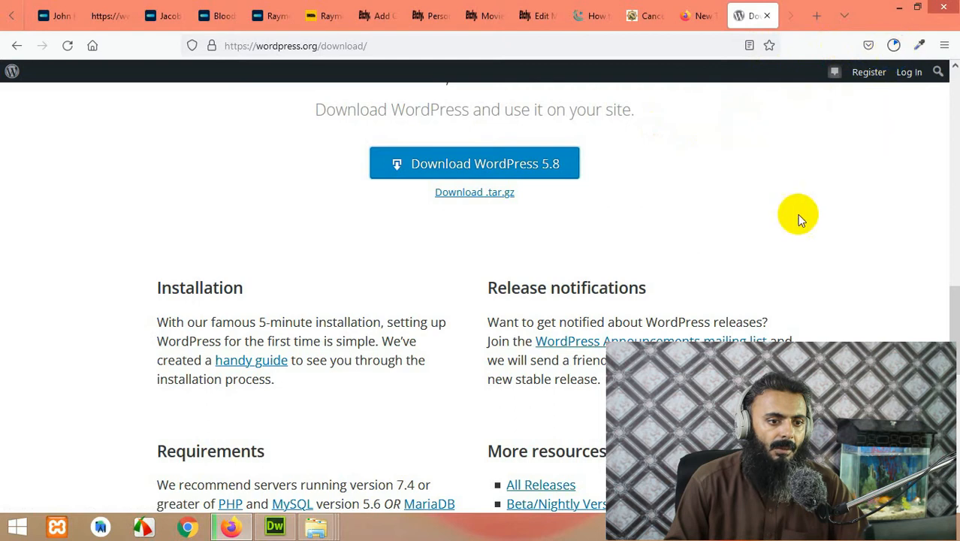
left_click(894, 45)
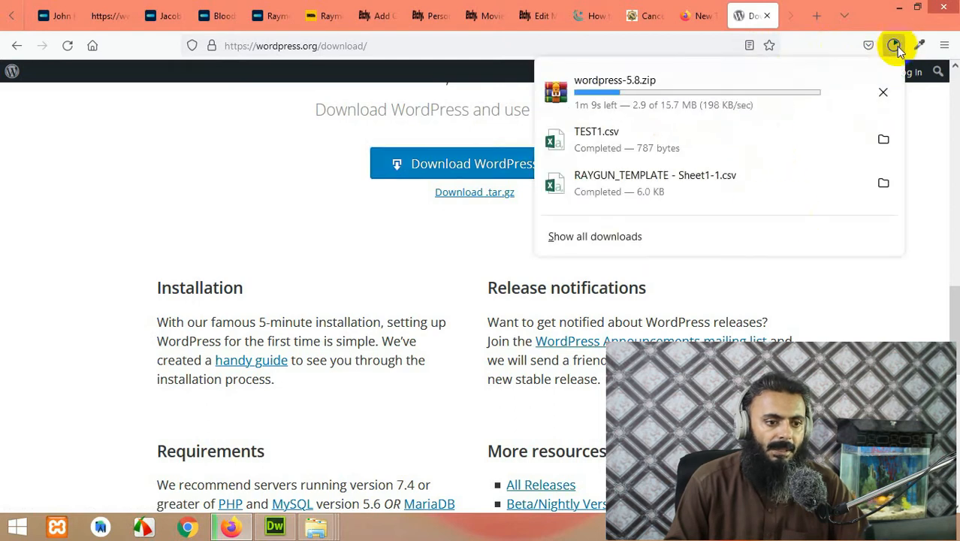
Step: Show the finished 15.7 MB wordpress-5.8.zip in its Desktop folder from Firefox's downloads list
right_click(731, 95)
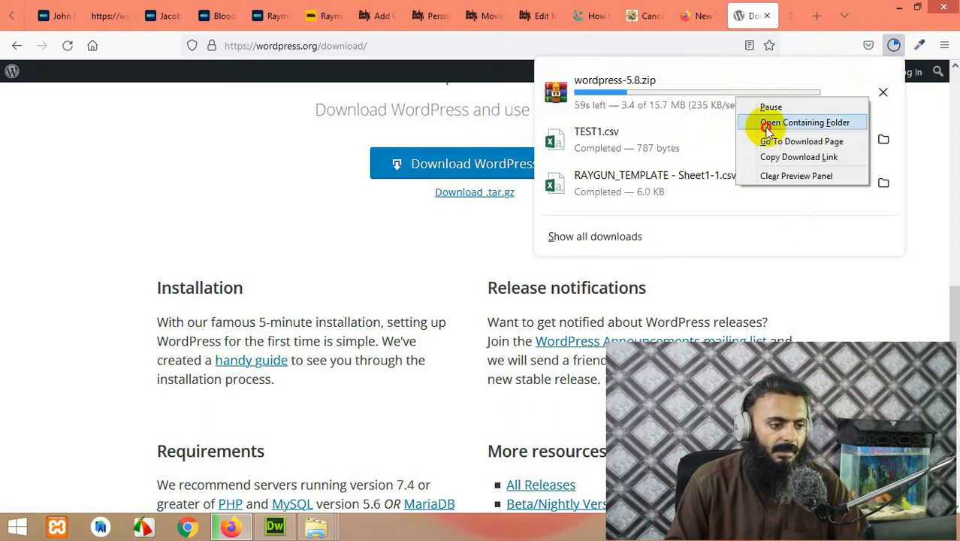
left_click(766, 122)
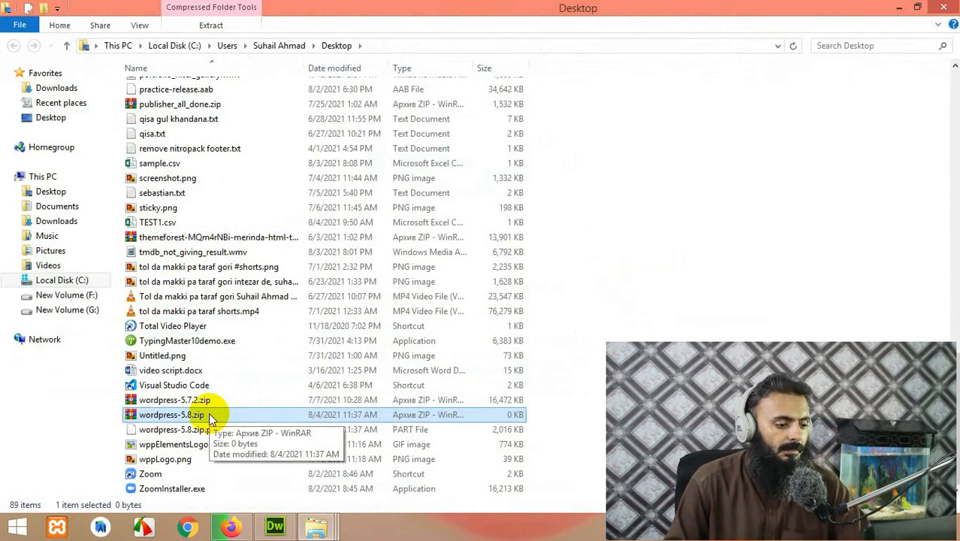
left_click(229, 527)
left_click(892, 45)
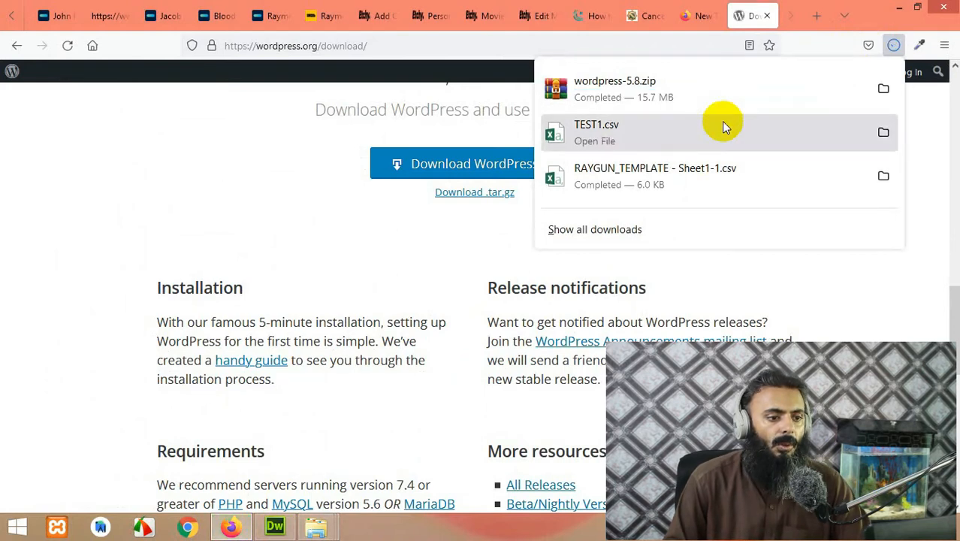
left_click(883, 91)
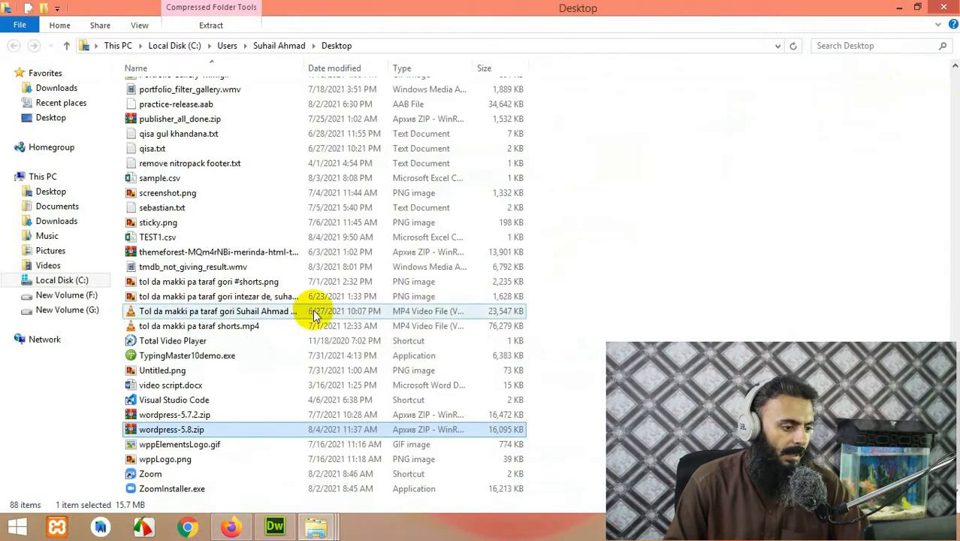
Step: Extract wordpress-5.8.zip with WinRAR into a wordpress-5.8 folder on the Desktop
right_click(179, 435)
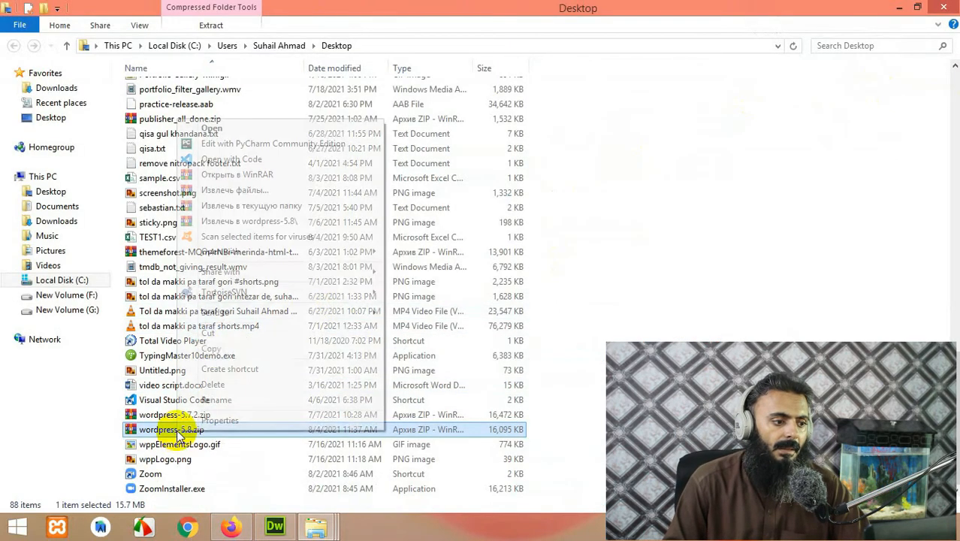
left_click(253, 191)
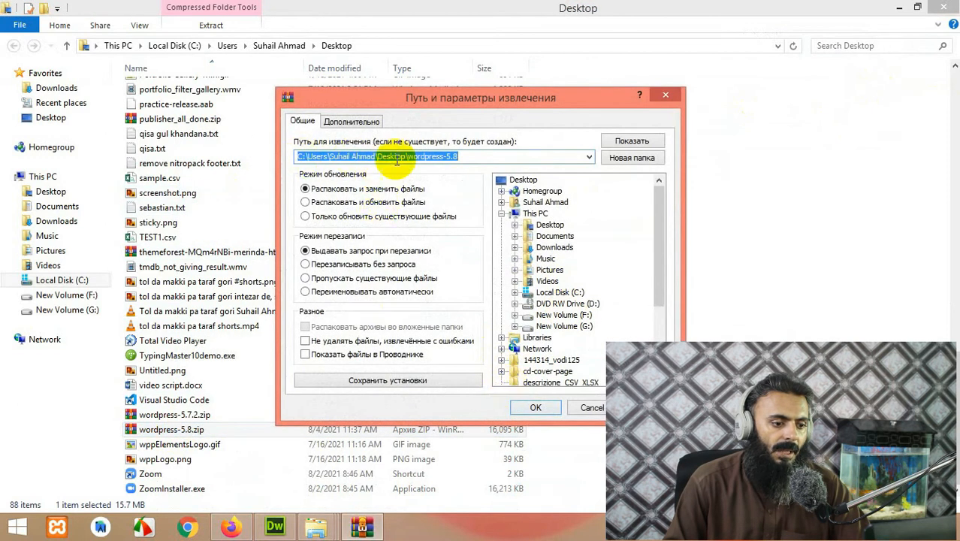
left_click(536, 407)
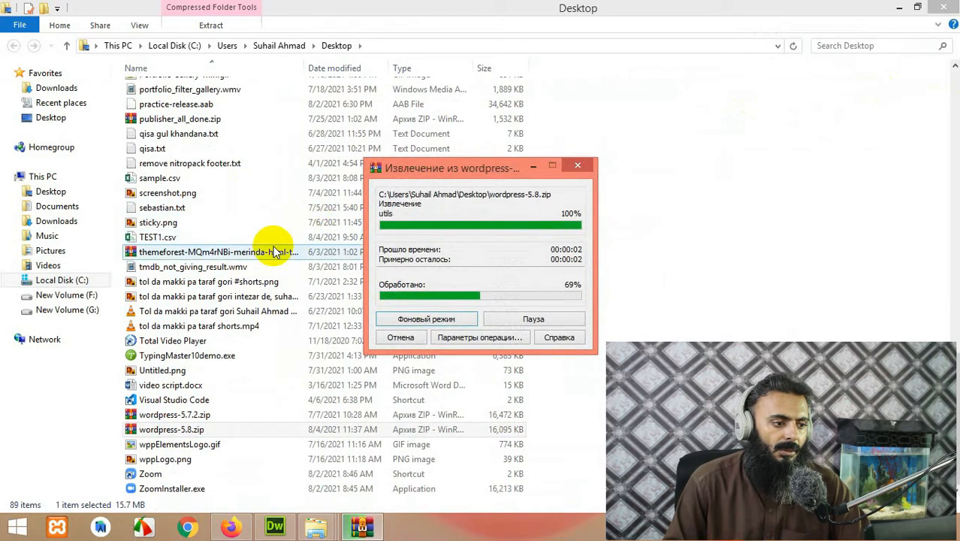
Step: Copy the wordpress folder found inside wordpress-5.8
scroll(274, 250, "up", 20)
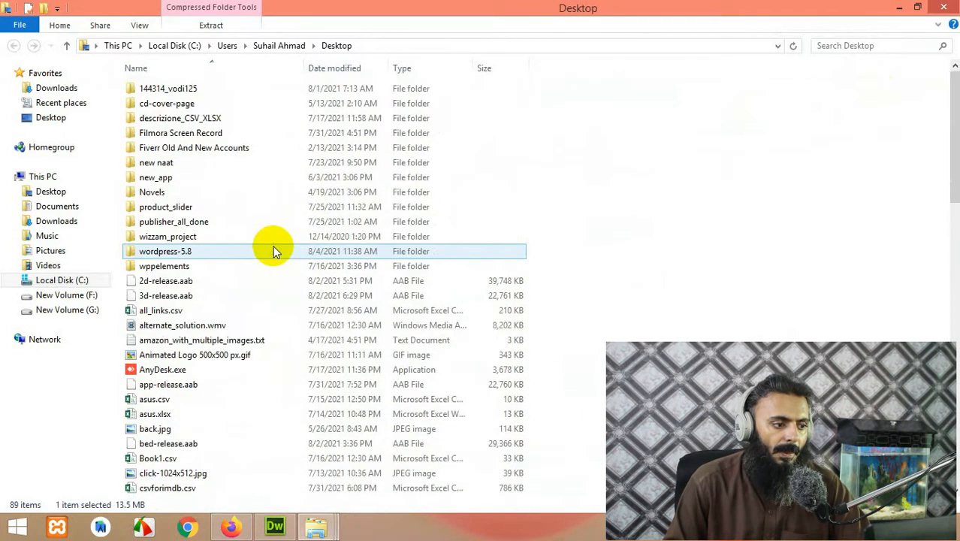
left_click(240, 248)
double_click(183, 253)
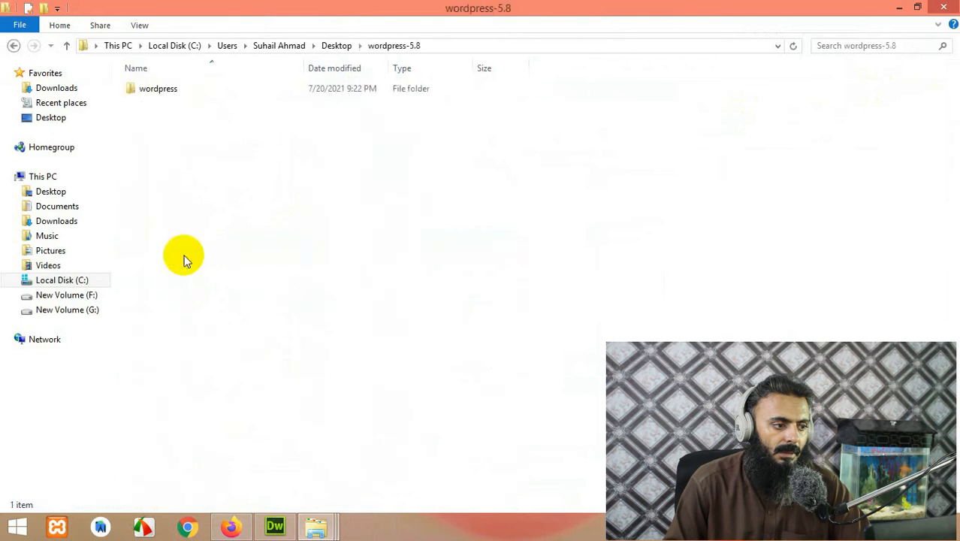
left_click(144, 92)
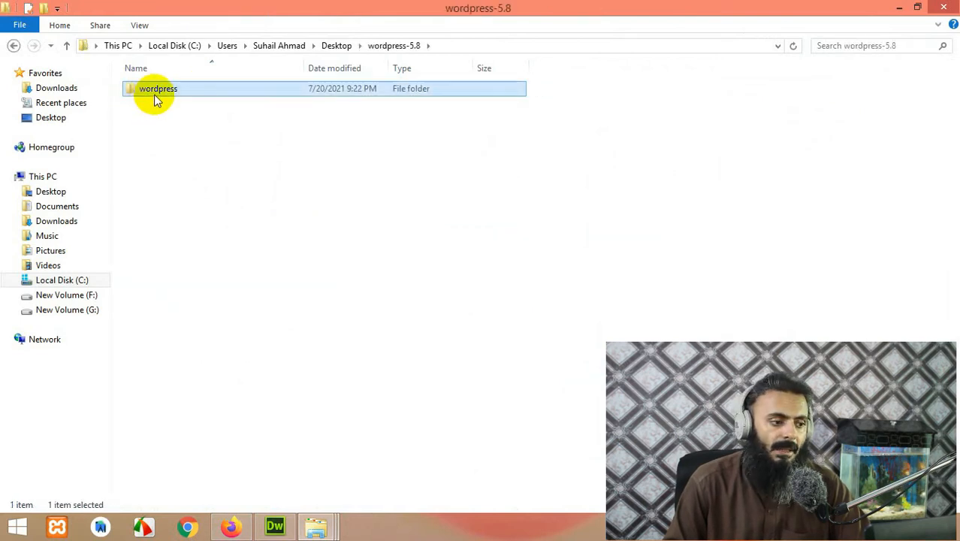
right_click(157, 100)
left_click(188, 396)
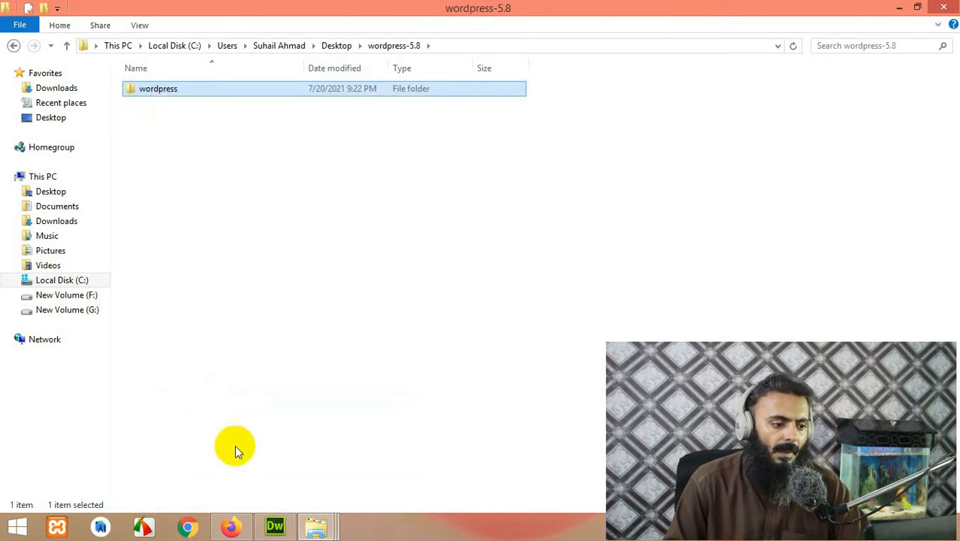
Step: Paste the copied wordpress folder into xampp's htdocs folder
mouse_move(314, 526)
left_click(437, 440)
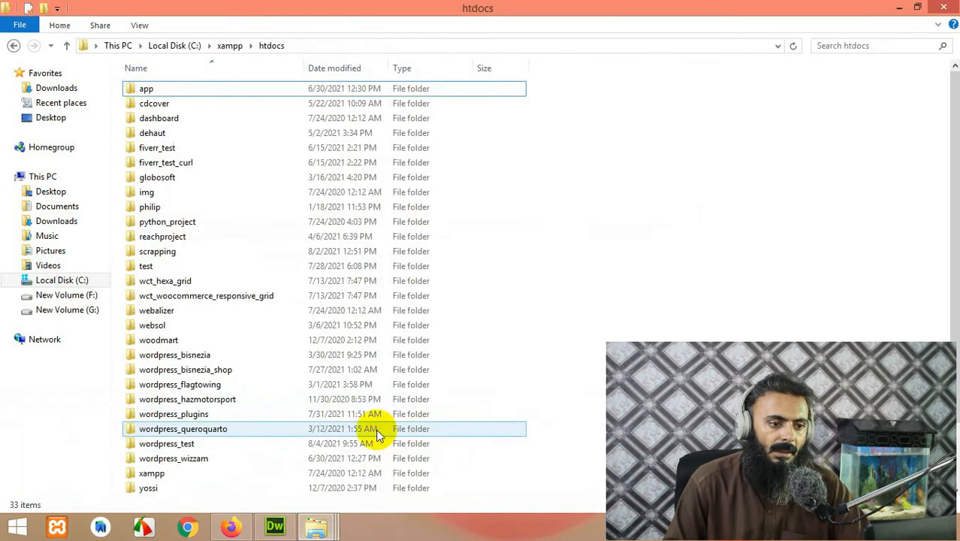
right_click(692, 175)
left_click(737, 272)
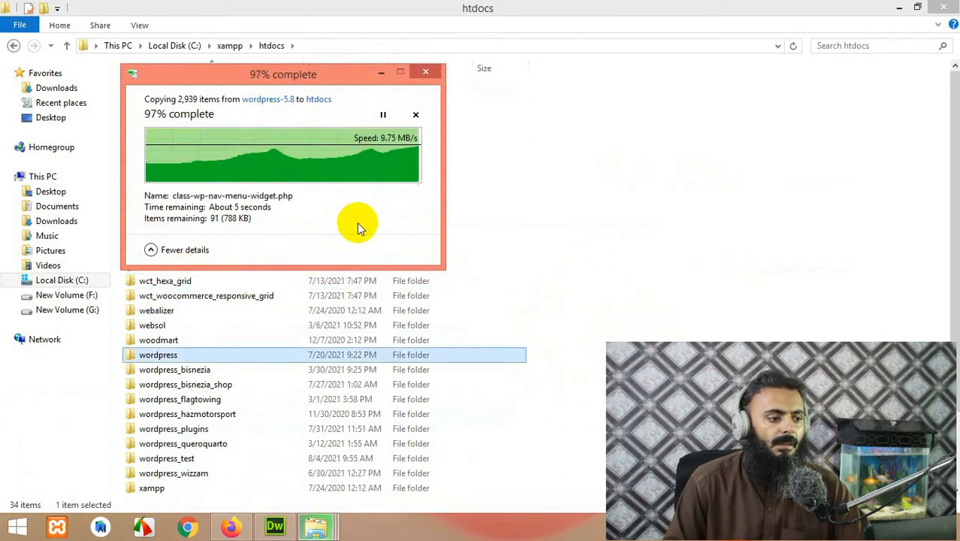
Step: Rename the pasted folder to mytestsite and open it
left_click(171, 357)
left_click_drag(190, 356, 129, 354)
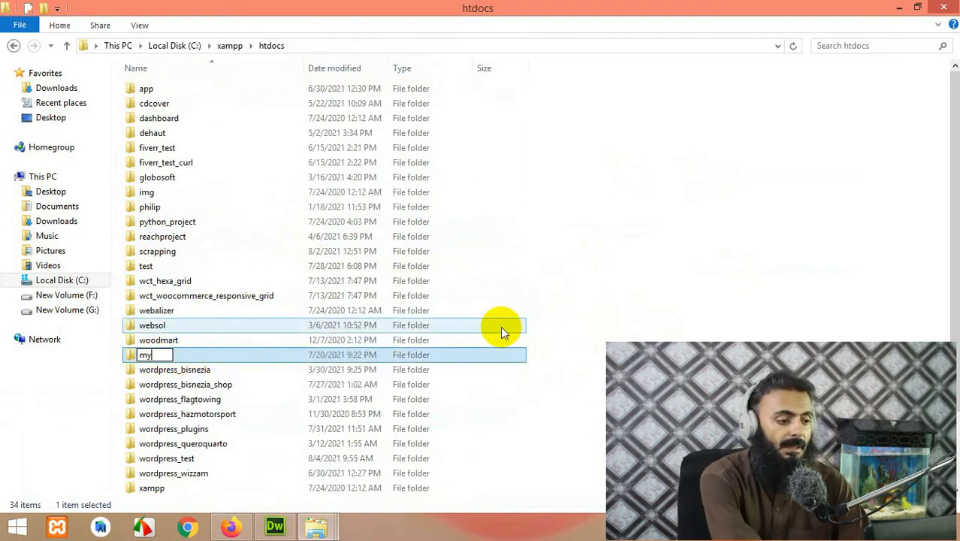
type("mytestsite")
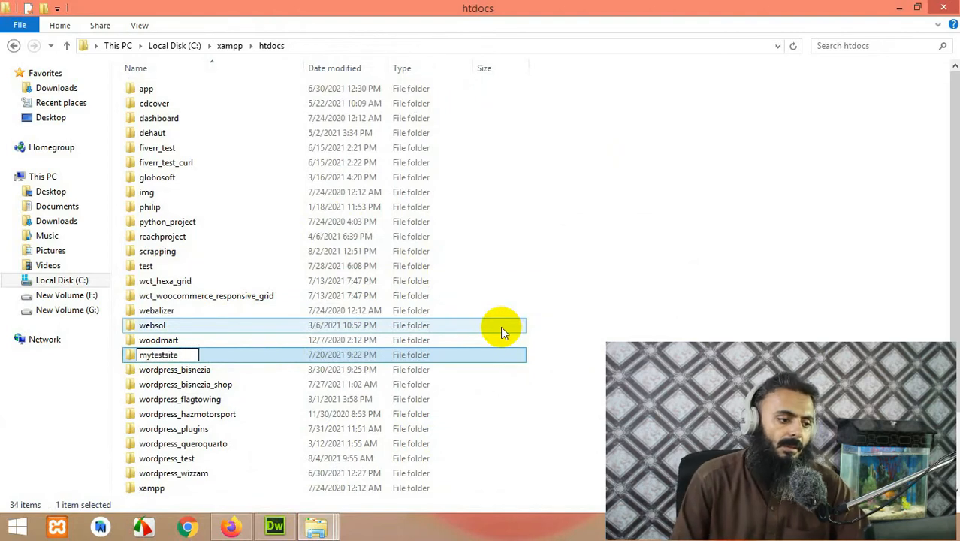
key("Return")
left_click(193, 239)
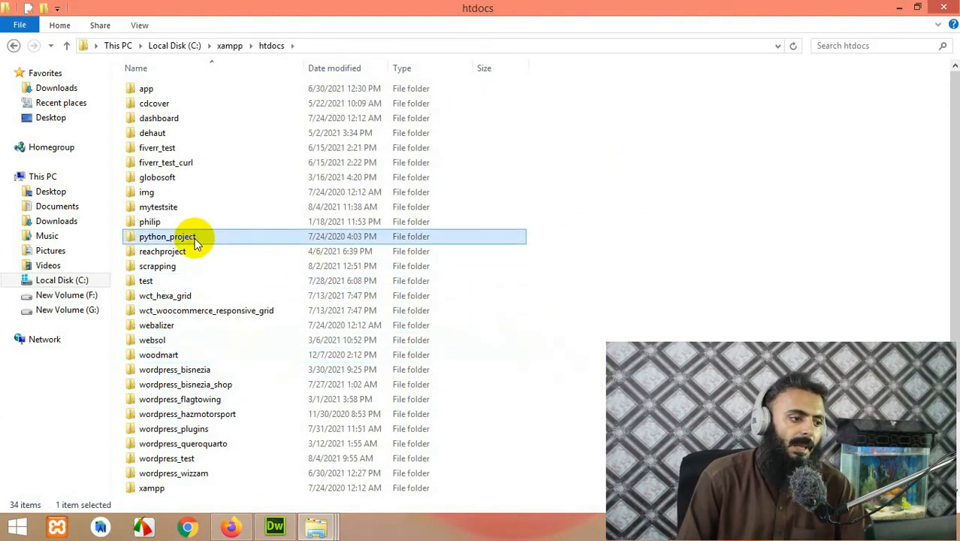
left_click(170, 162)
key("m")
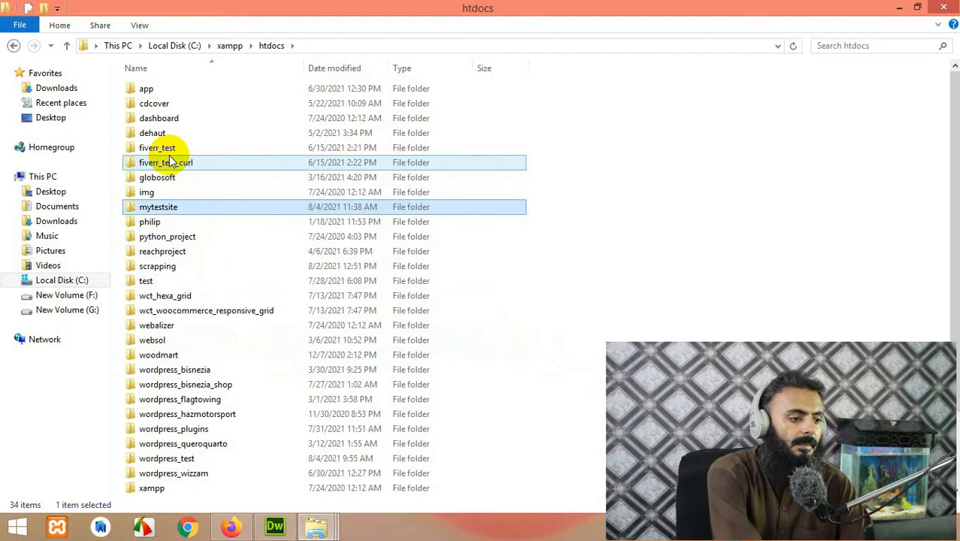
double_click(197, 206)
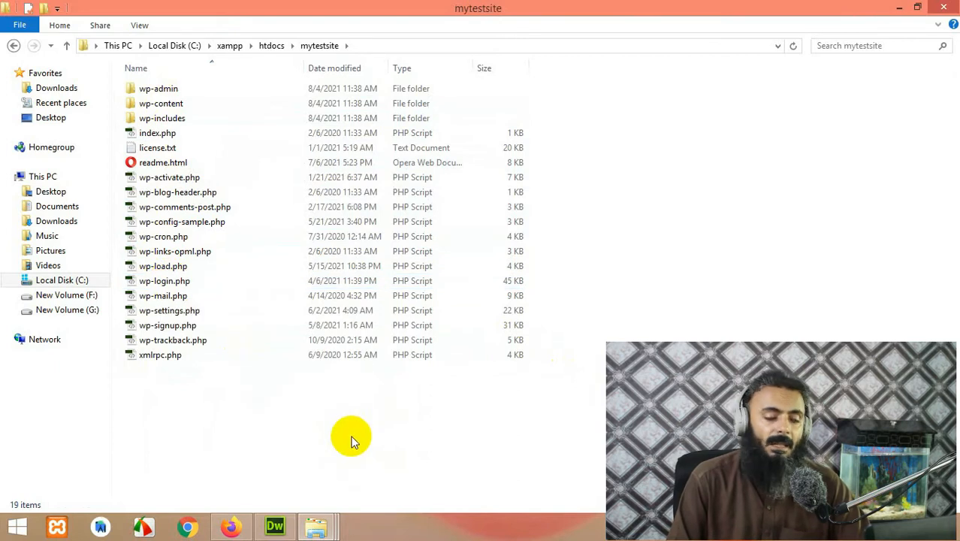
Step: Open a new Firefox tab and confirm Apache and MySQL are running in XAMPP Control Panel
left_click(236, 528)
left_click(814, 18)
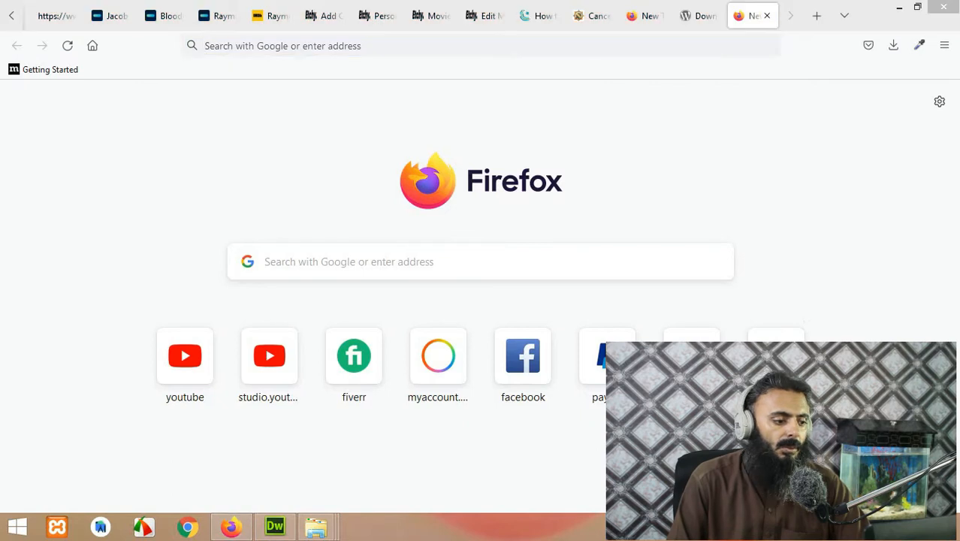
left_click(55, 528)
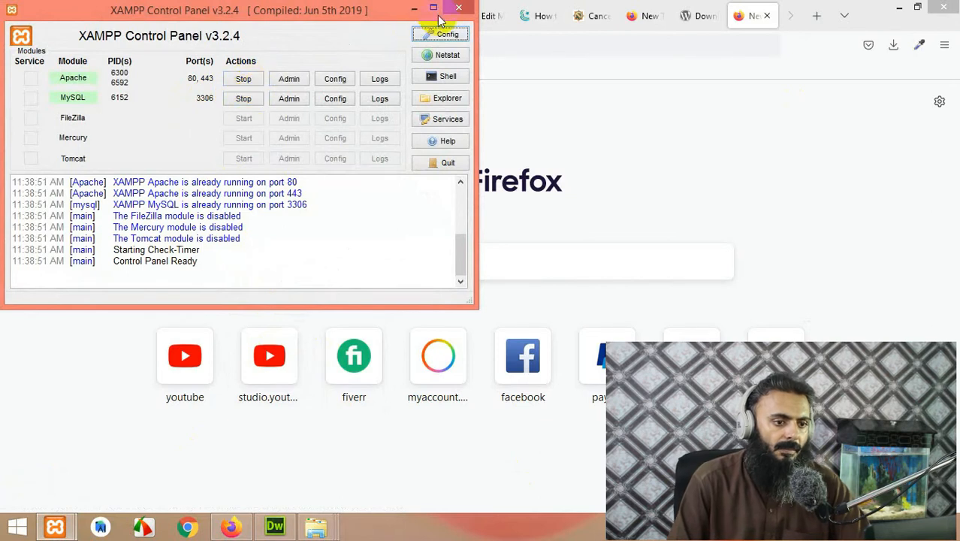
Step: Load localhost/phpmyadmin/ in the new browser tab
left_click(451, 47)
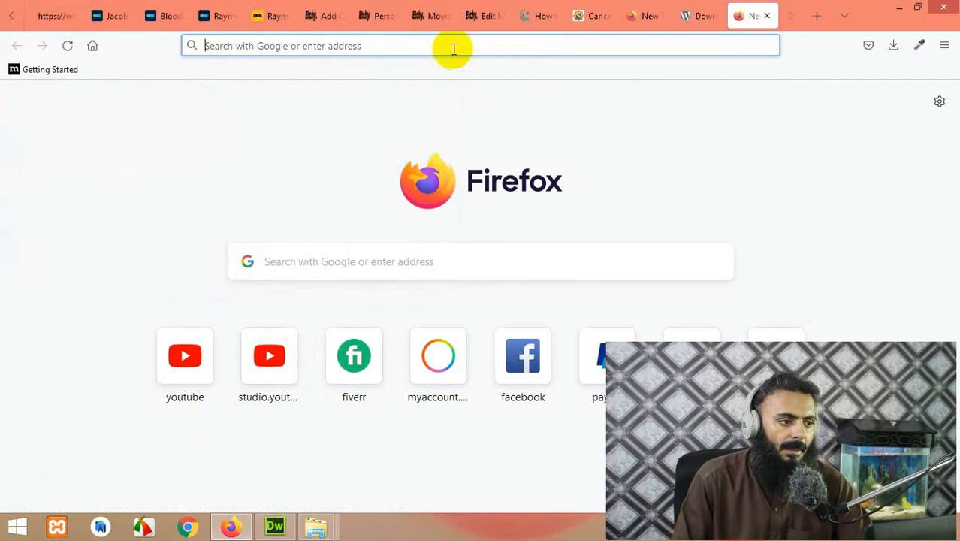
type("localhost/")
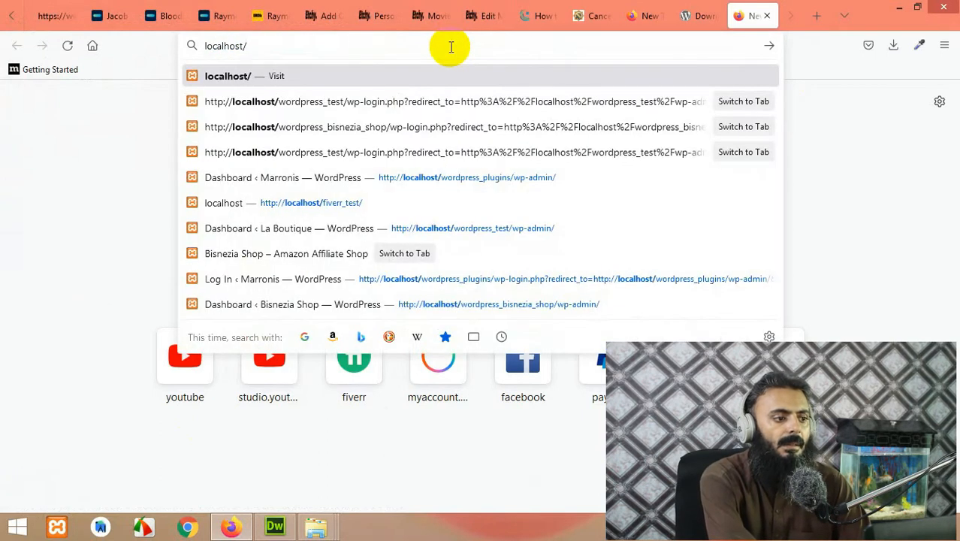
type("phpmyadmin/")
key("Return")
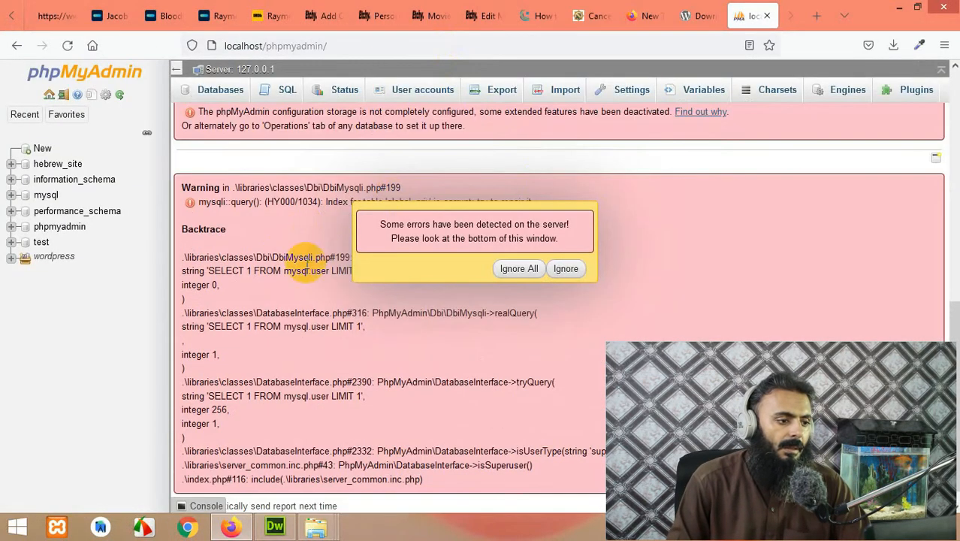
Step: Create the mynewsite database, copying its name before creating it
left_click(216, 96)
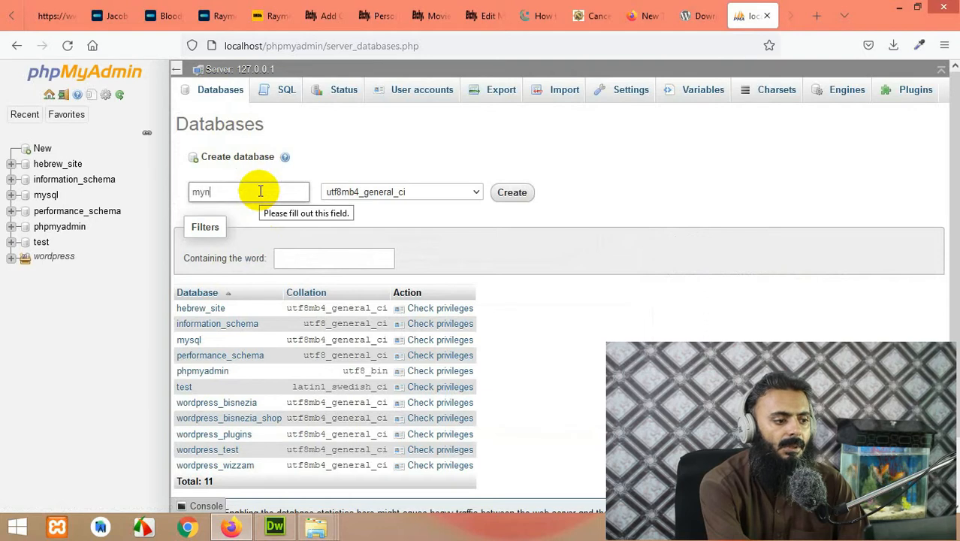
type("ite")
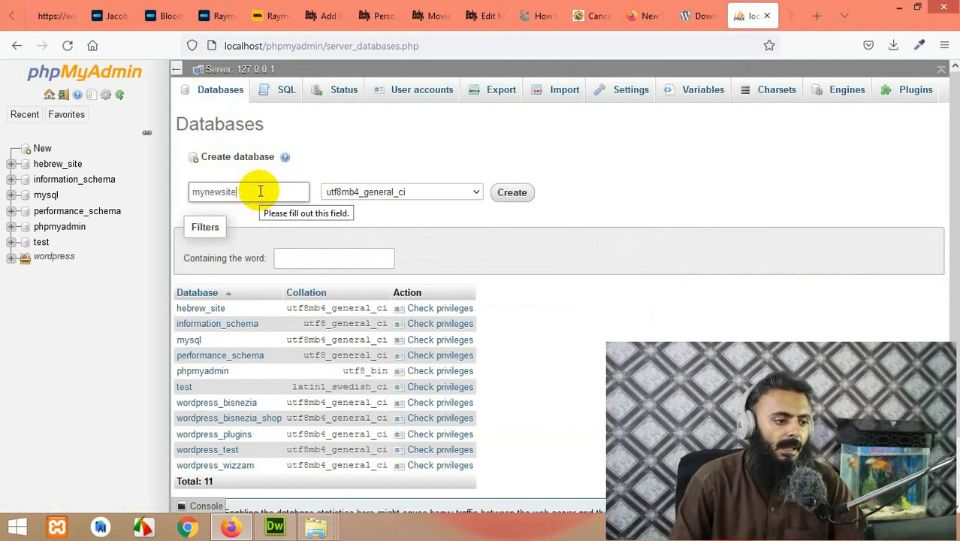
left_click_drag(261, 191, 172, 186)
right_click(214, 196)
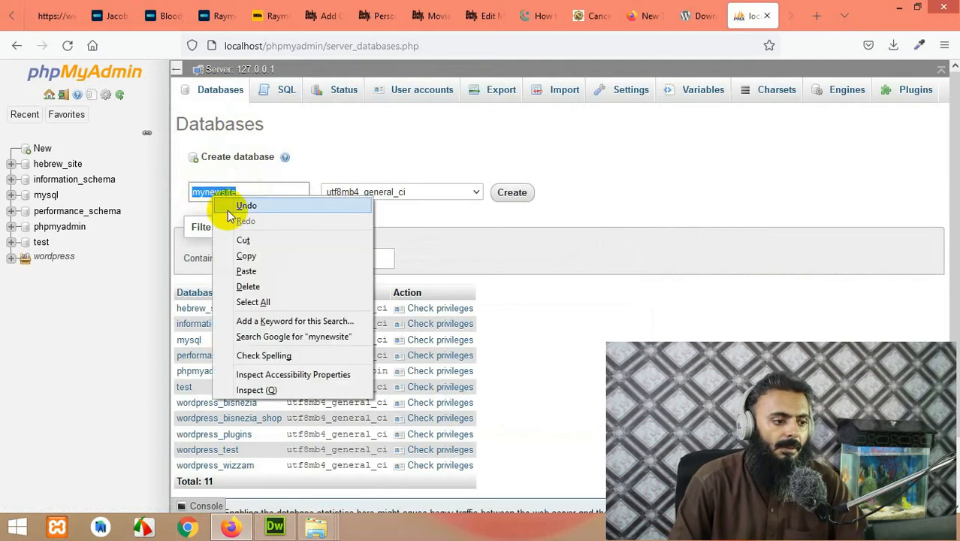
left_click(244, 256)
left_click(510, 192)
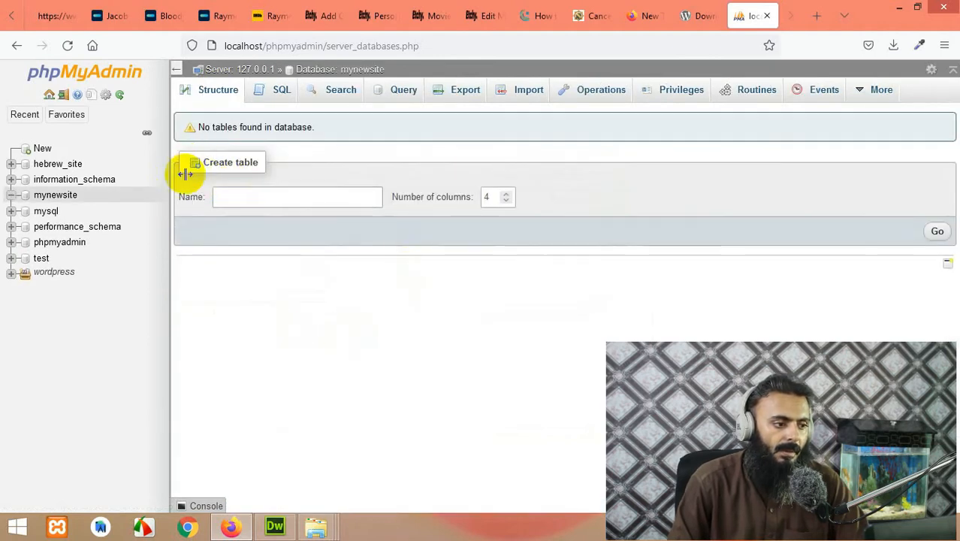
Step: Go back to the server's Databases page to view the 12 existing databases
left_click(219, 69)
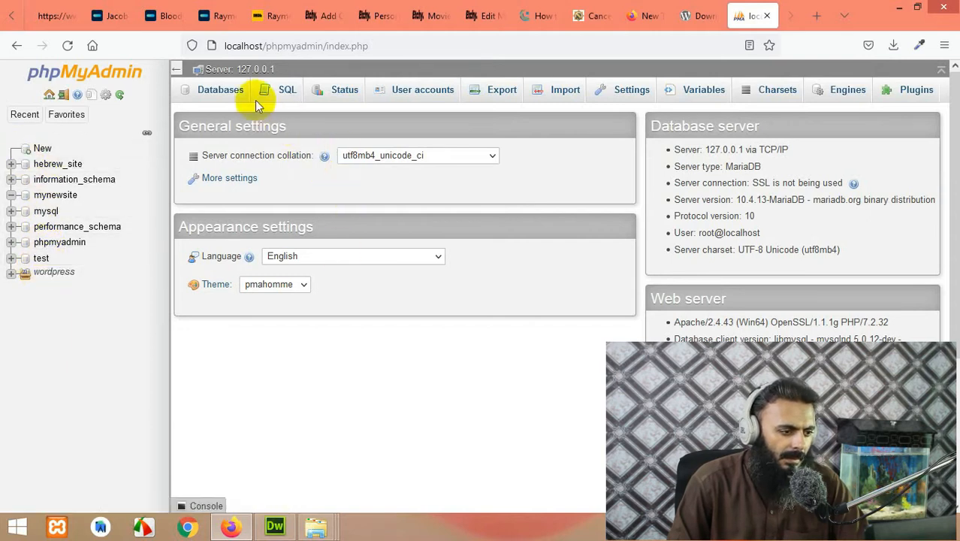
left_click(220, 92)
scroll(257, 323, "down", 2)
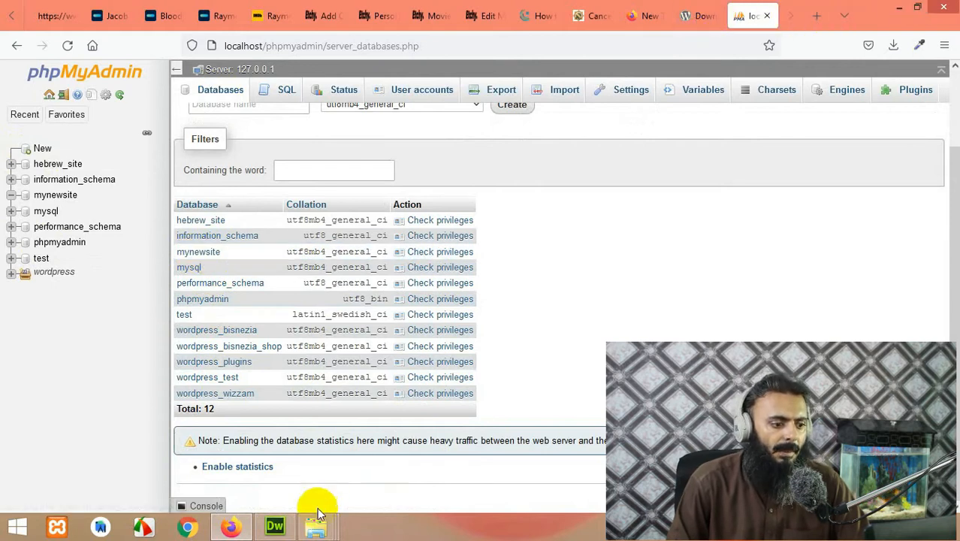
Step: Load localhost/mytestsite in a new tab and continue setup in English (United States)
mouse_move(317, 508)
left_click(425, 457)
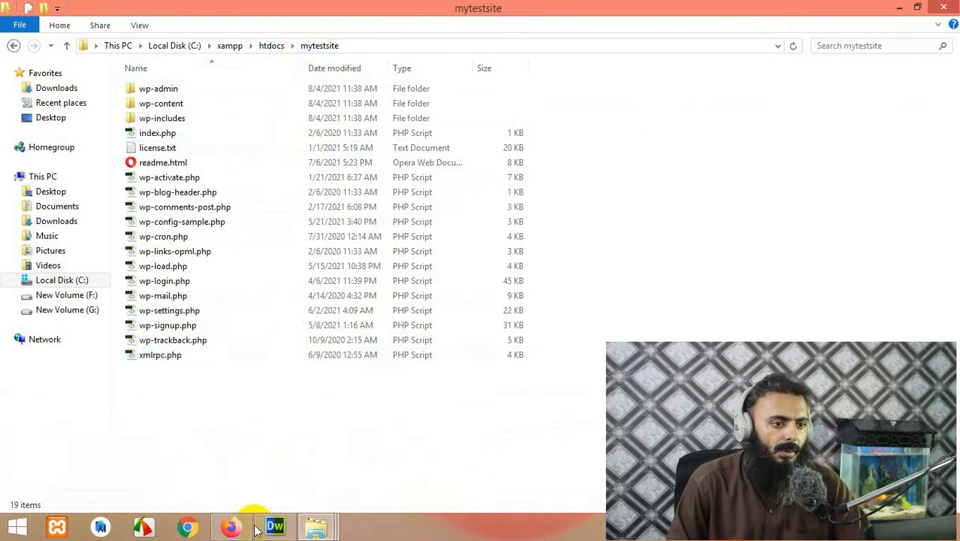
left_click(230, 526)
left_click(816, 16)
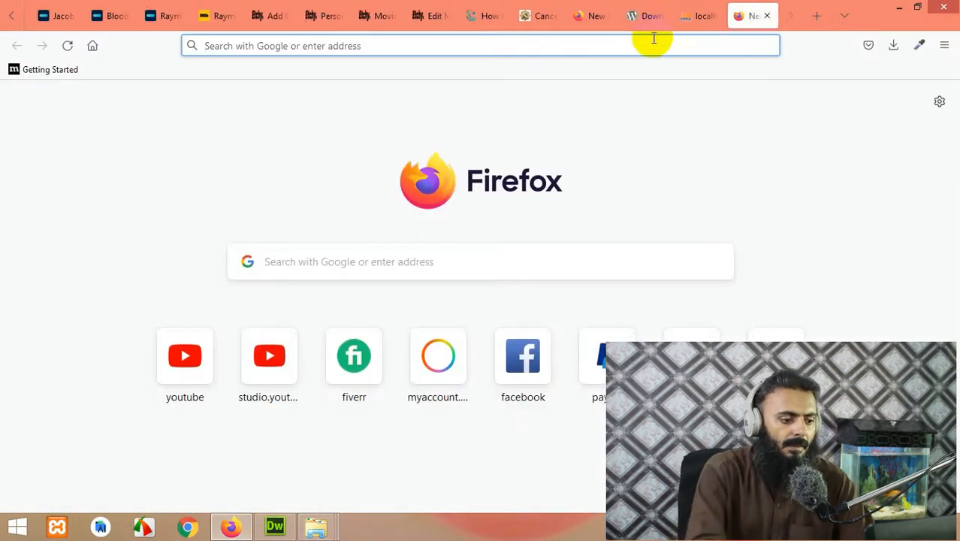
left_click(653, 40)
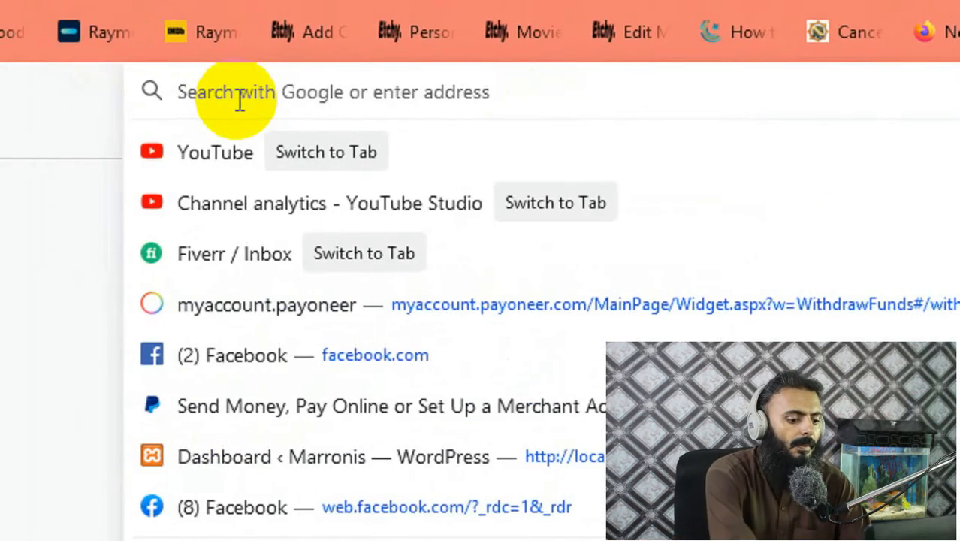
type("localhost/")
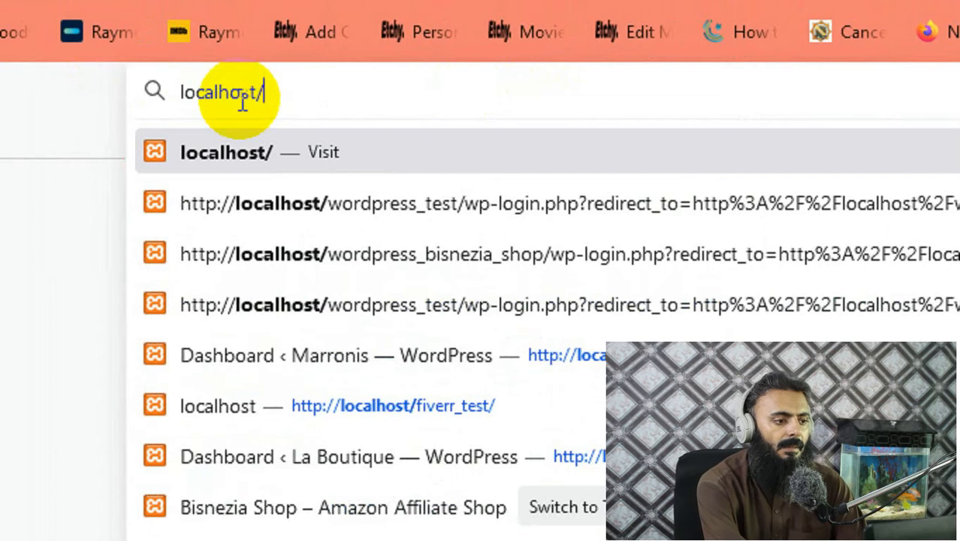
type("mytestsite")
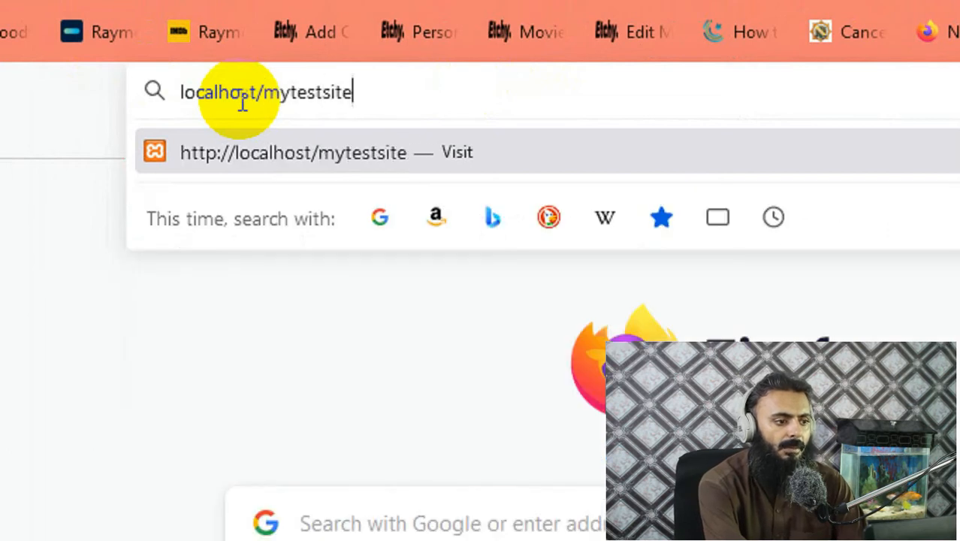
key("Return")
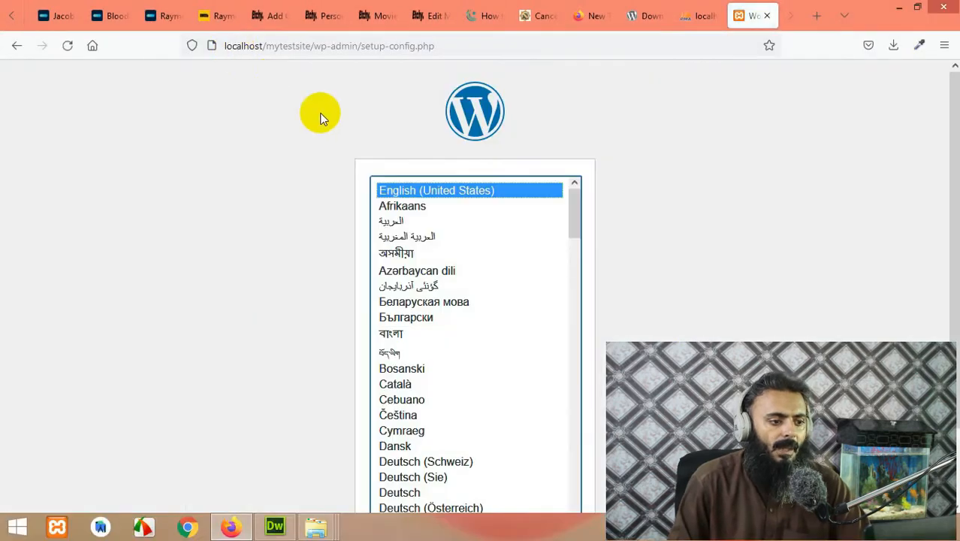
scroll(329, 223, "down", 2)
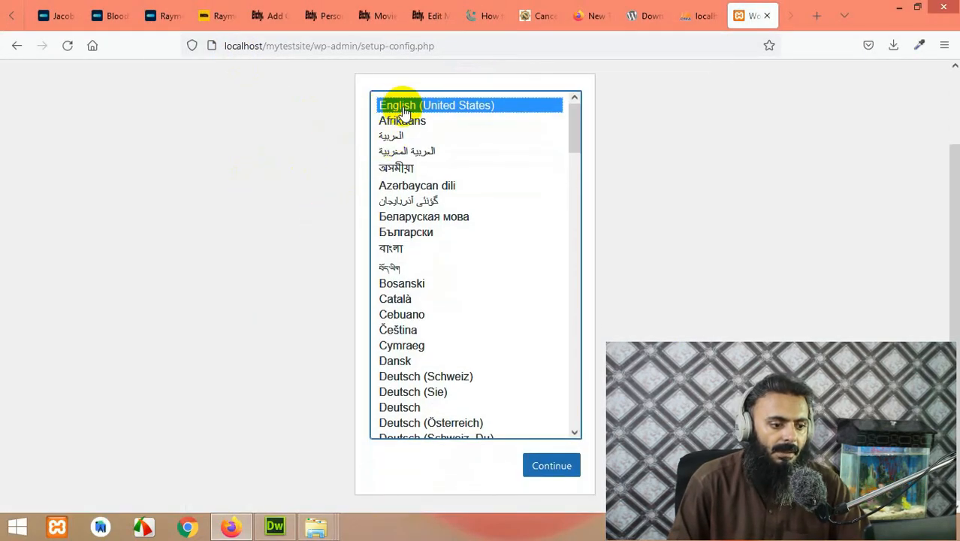
left_click(544, 465)
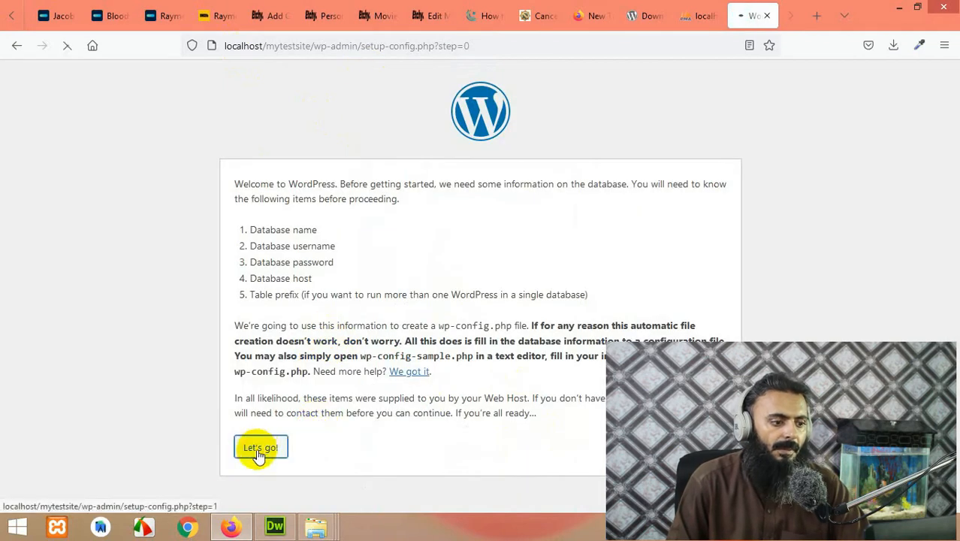
Step: Enter database name mynewsite, username root and an empty password
left_click(255, 449)
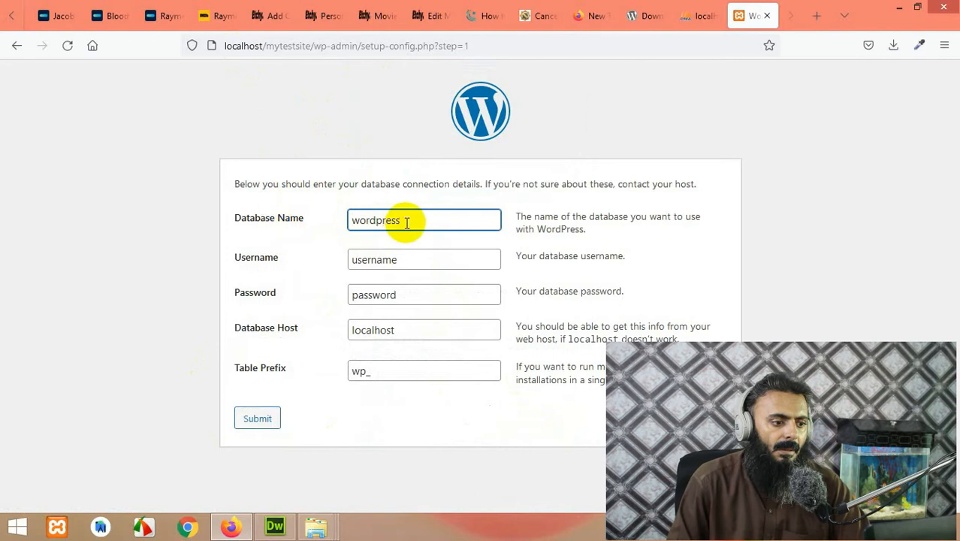
left_click_drag(407, 219, 356, 218)
right_click(362, 219)
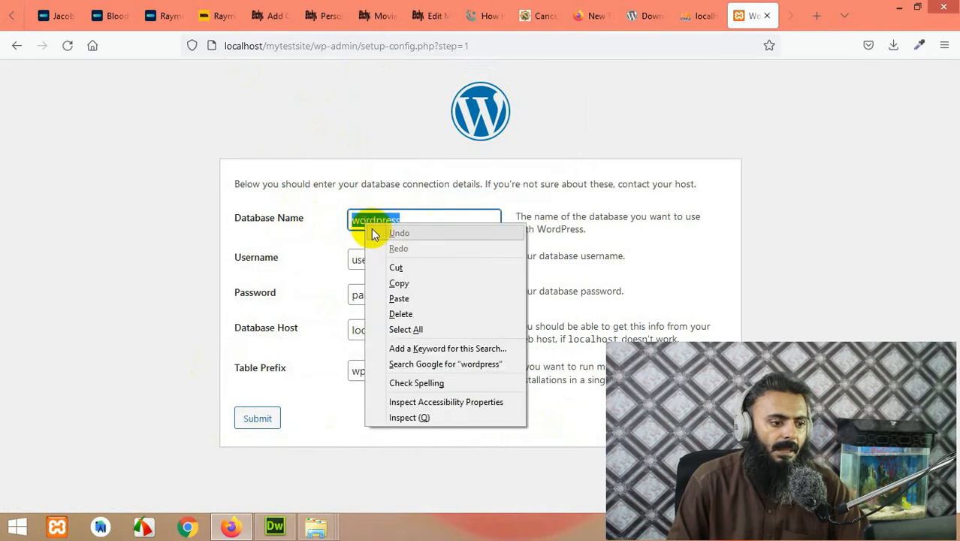
left_click(398, 298)
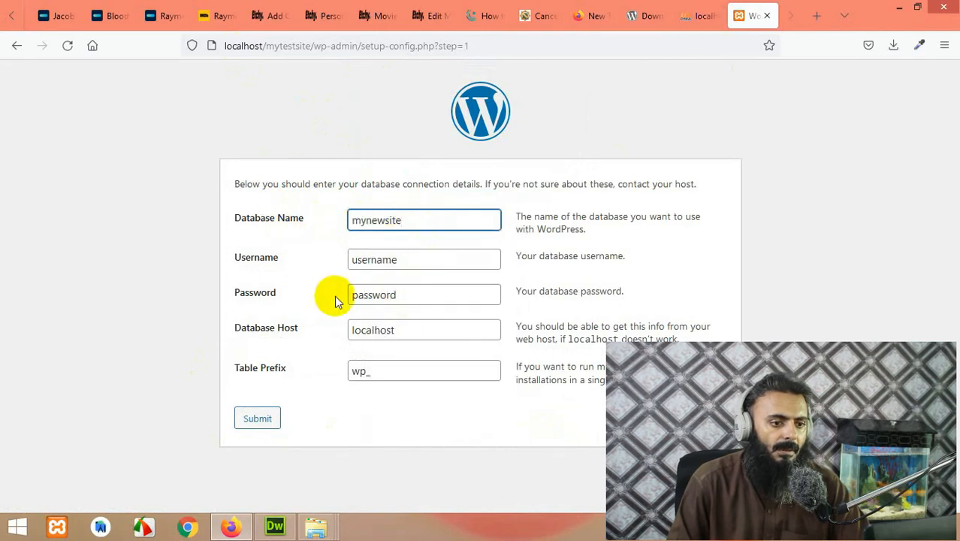
left_click_drag(407, 257, 301, 268)
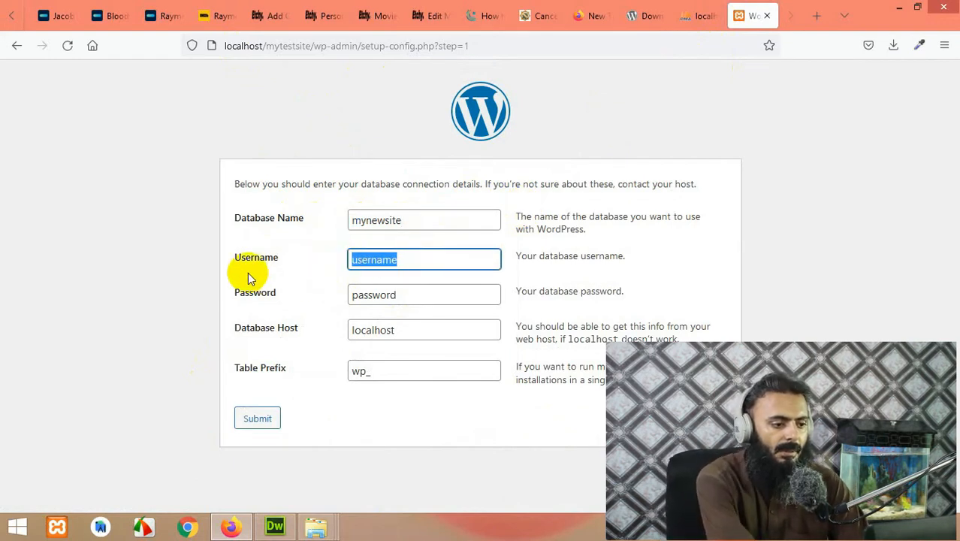
type("root")
left_click(403, 303)
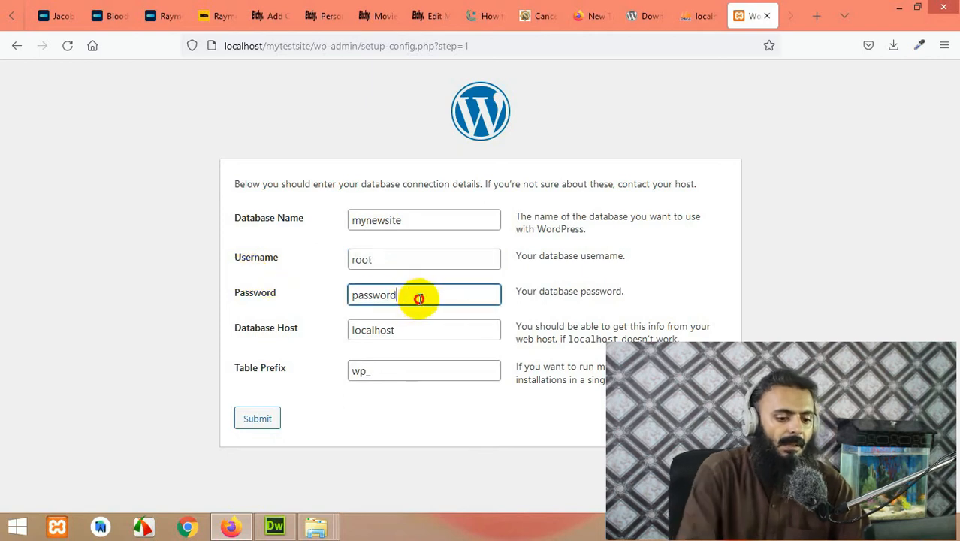
left_click_drag(417, 300, 336, 298)
key("BackSpace")
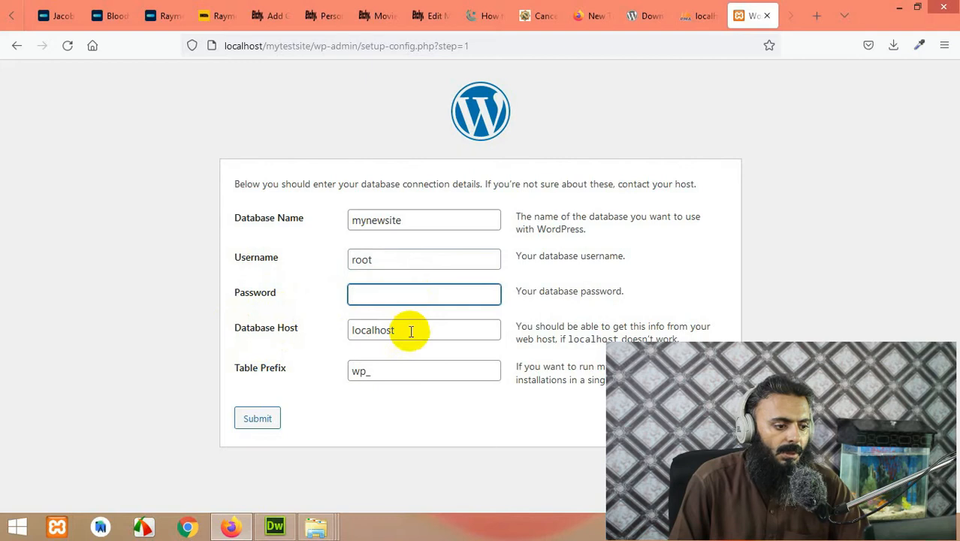
Step: Keep the wp_ table prefix, submit the connection details, and run the installation
left_click(389, 372)
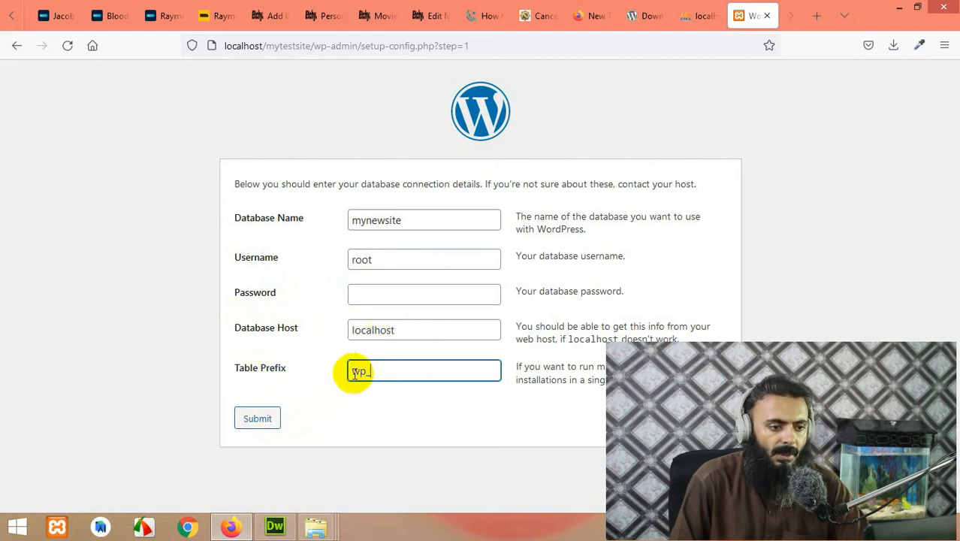
left_click(250, 420)
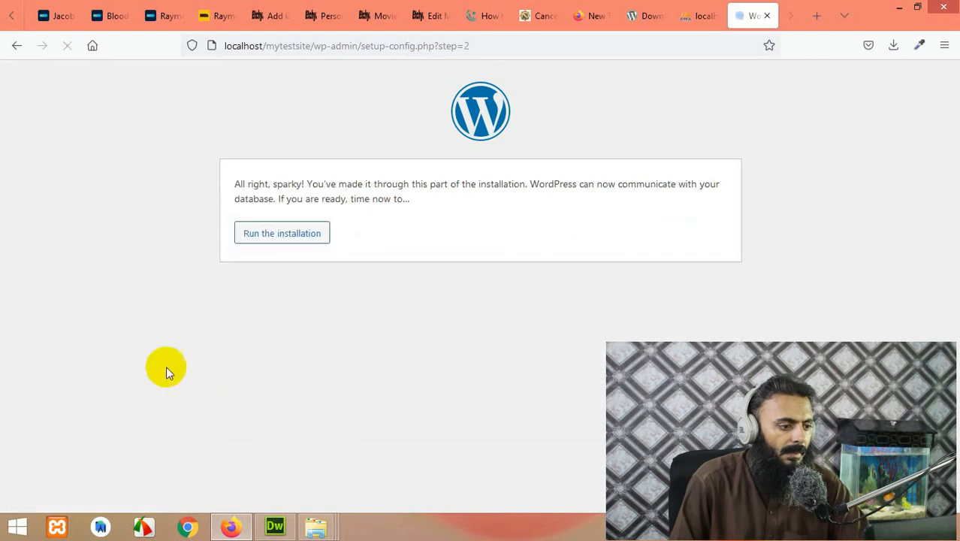
left_click(268, 237)
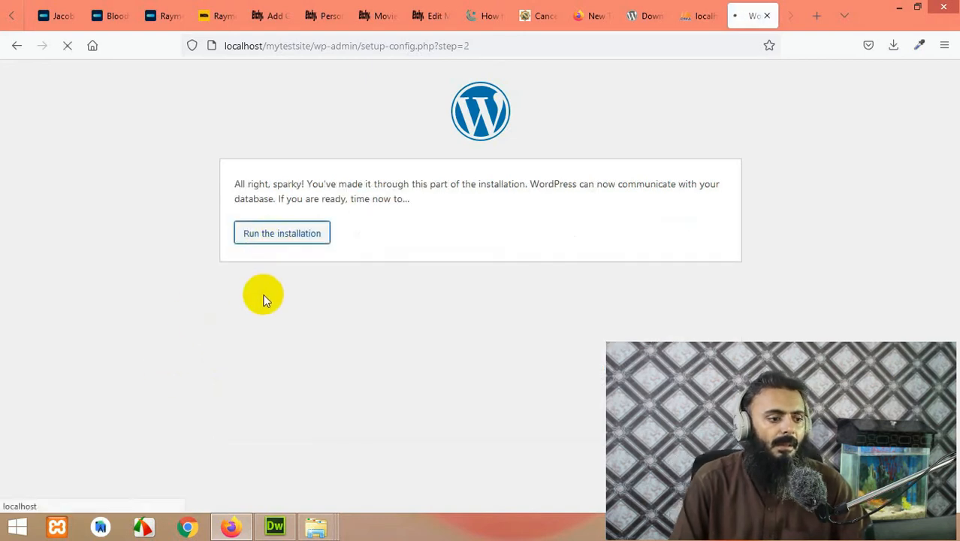
Step: Enter site title 'My first blog', keep username admin, and set a confirmed weak password
scroll(256, 264, "down", 3)
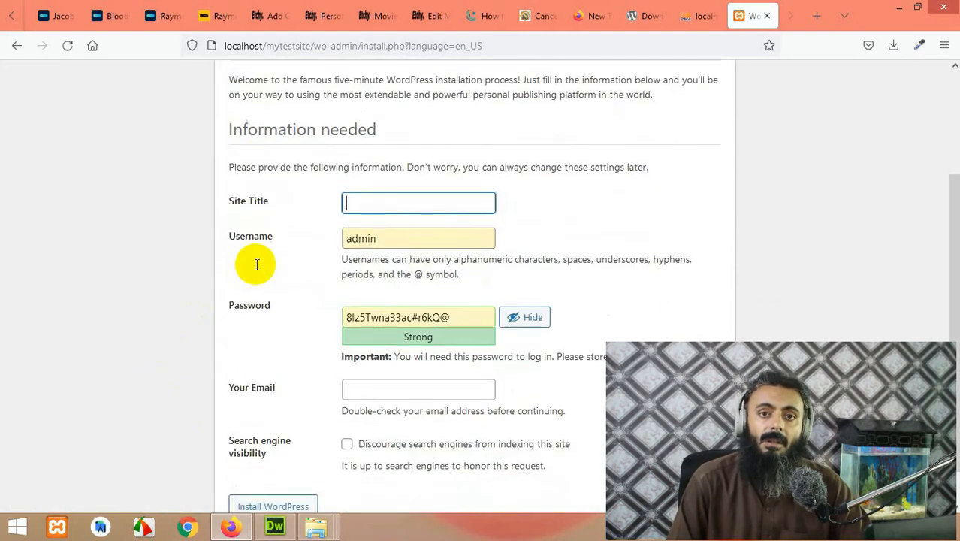
left_click(410, 198)
type("My first blog")
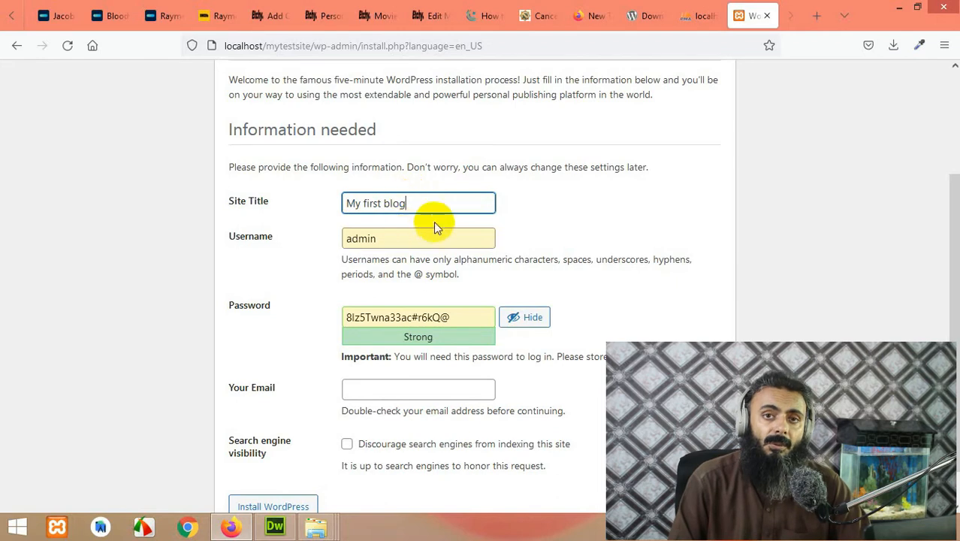
double_click(387, 242)
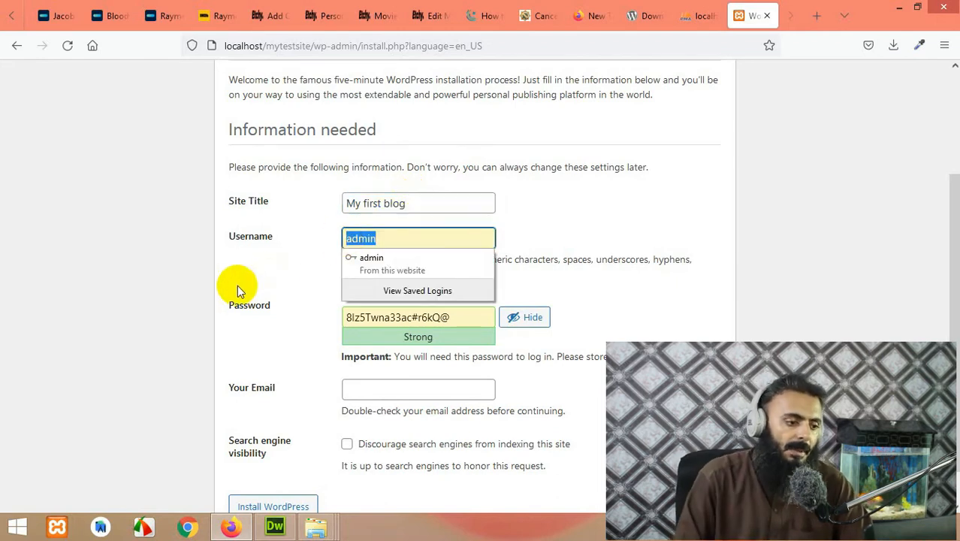
left_click(328, 240)
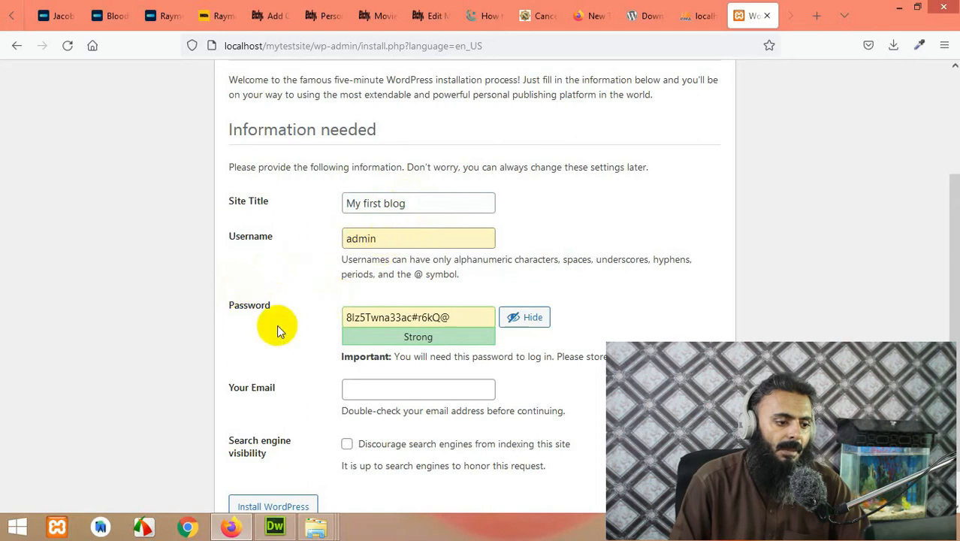
left_click_drag(450, 317, 314, 323)
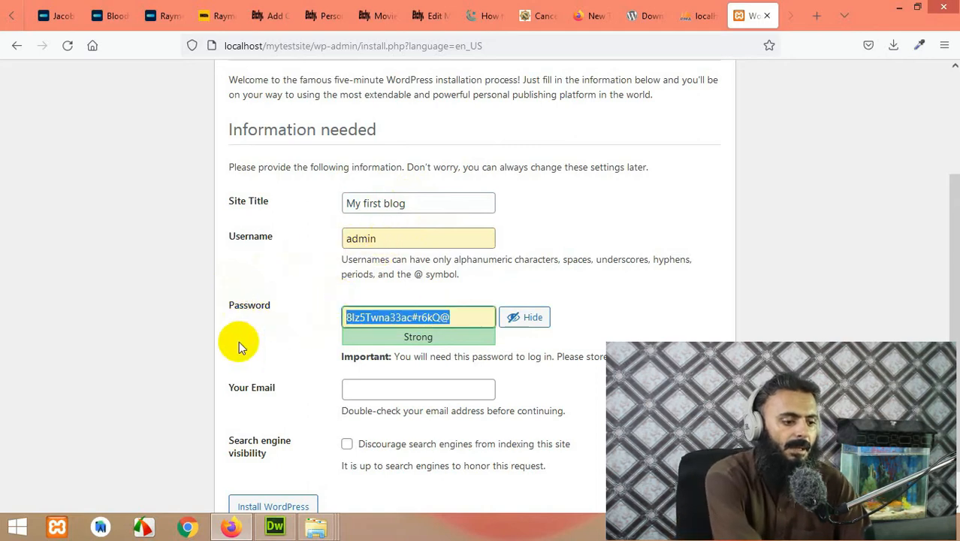
type("abcd1234")
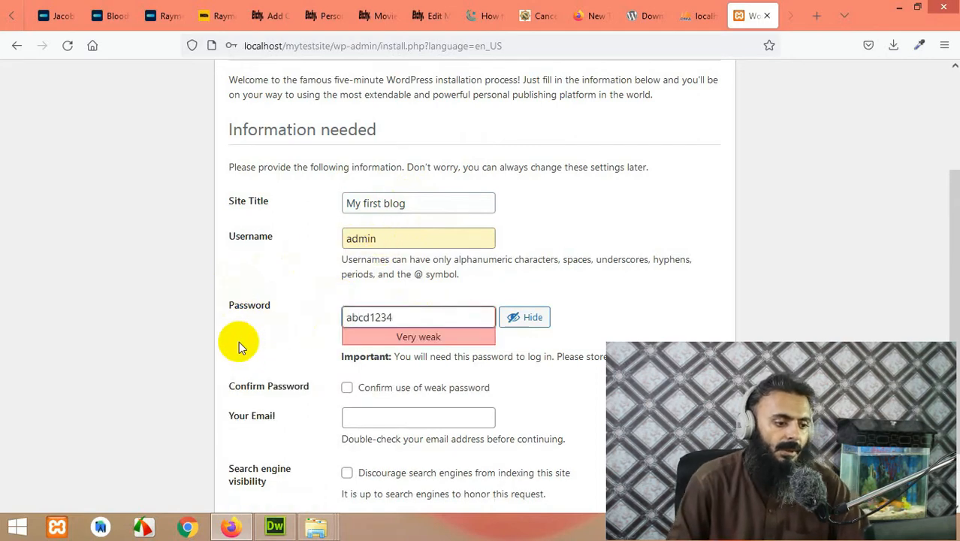
left_click(347, 388)
Step: Fill in a saved e-mail address and install WordPress
scroll(226, 342, "down", 1)
left_click(366, 354)
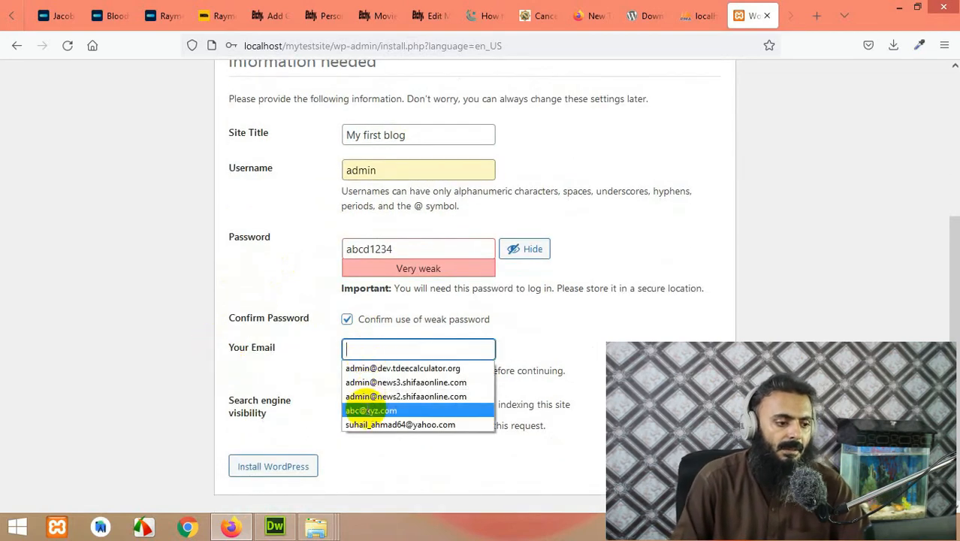
left_click(368, 410)
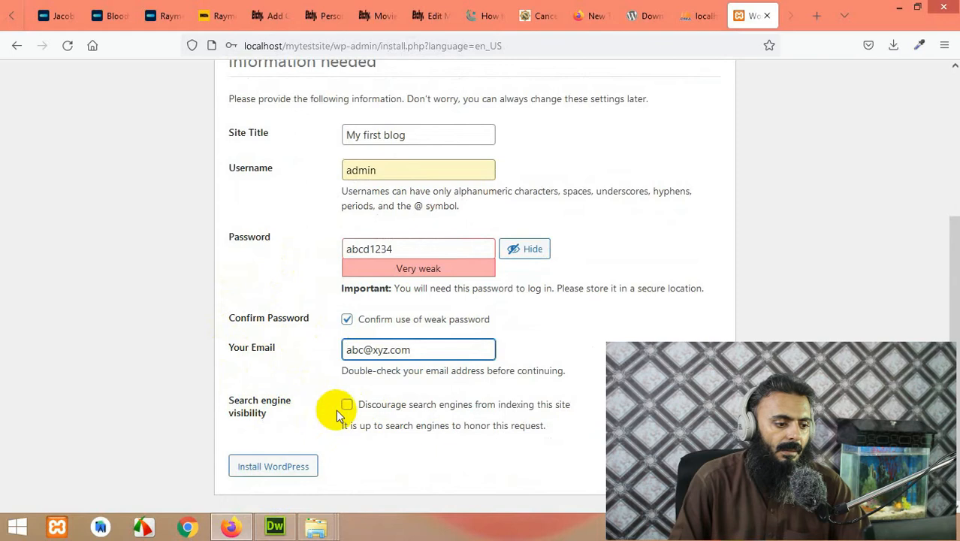
left_click(272, 466)
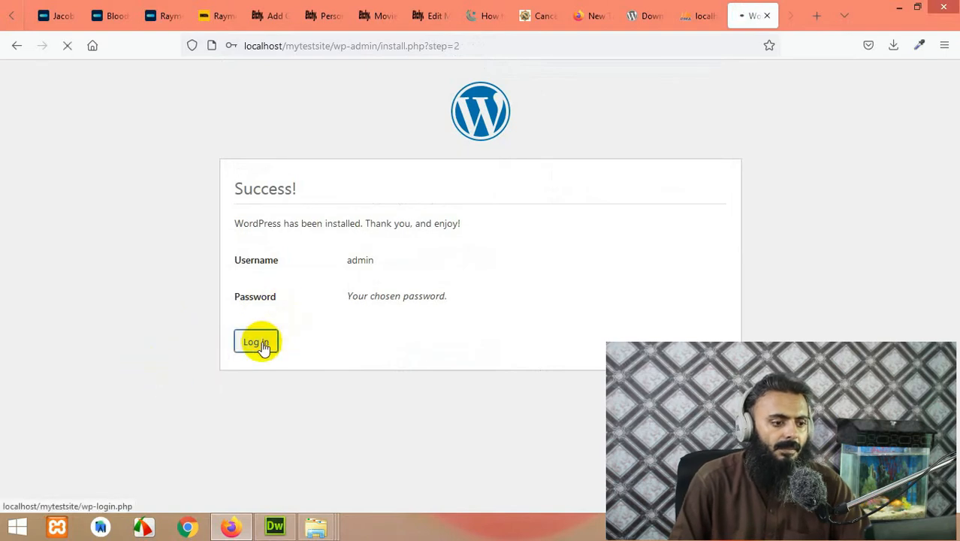
Step: Log in as admin with the password re-entered and checked, and Remember Me ticked
left_click_drag(472, 321, 359, 325)
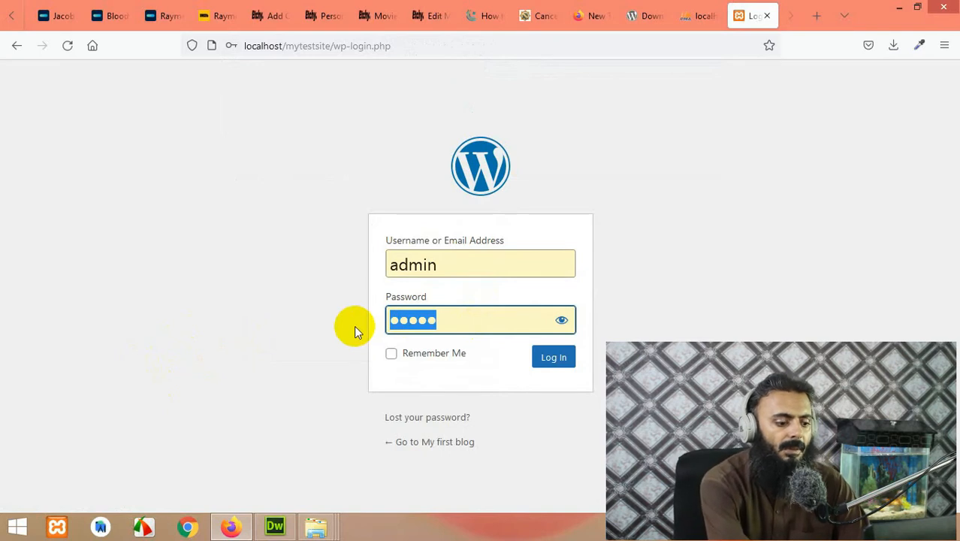
type("admin123")
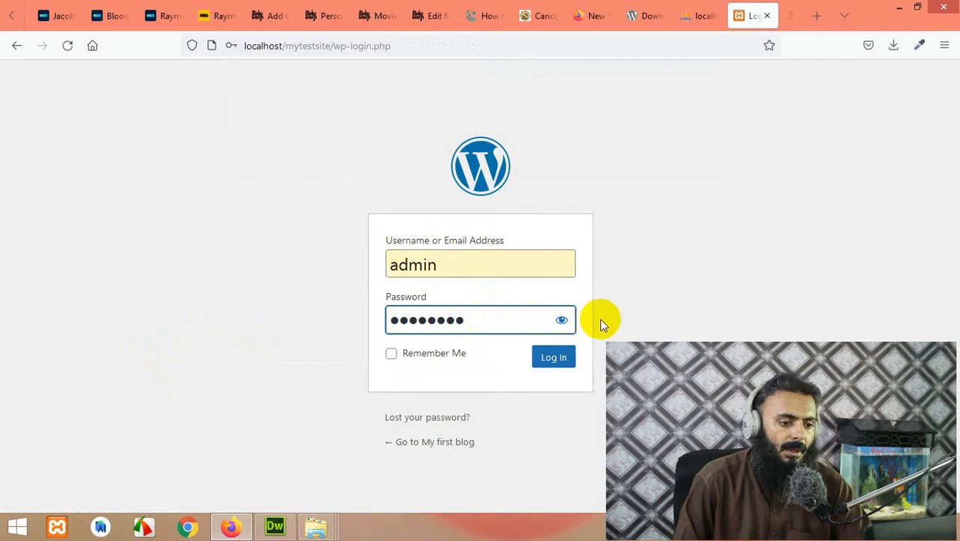
left_click(561, 321)
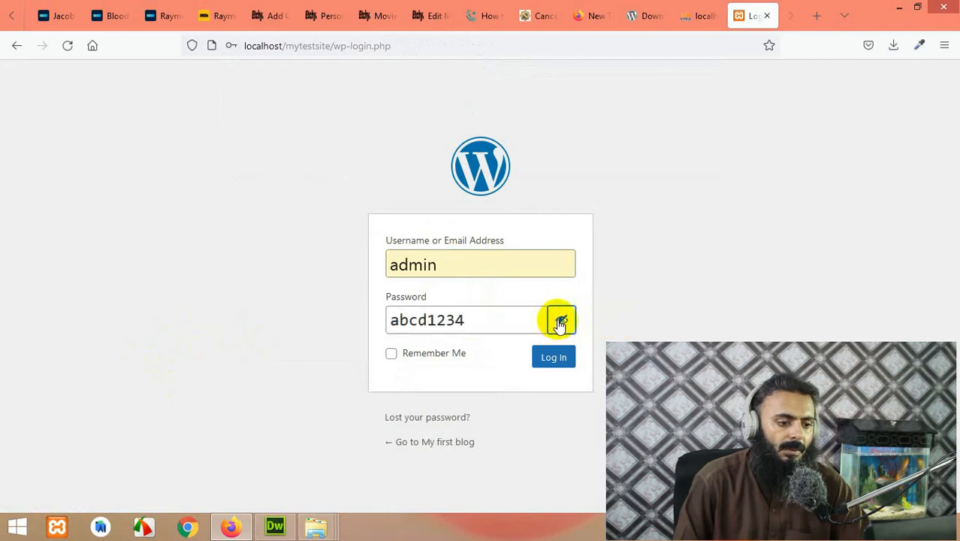
left_click(561, 322)
left_click(411, 353)
left_click(548, 357)
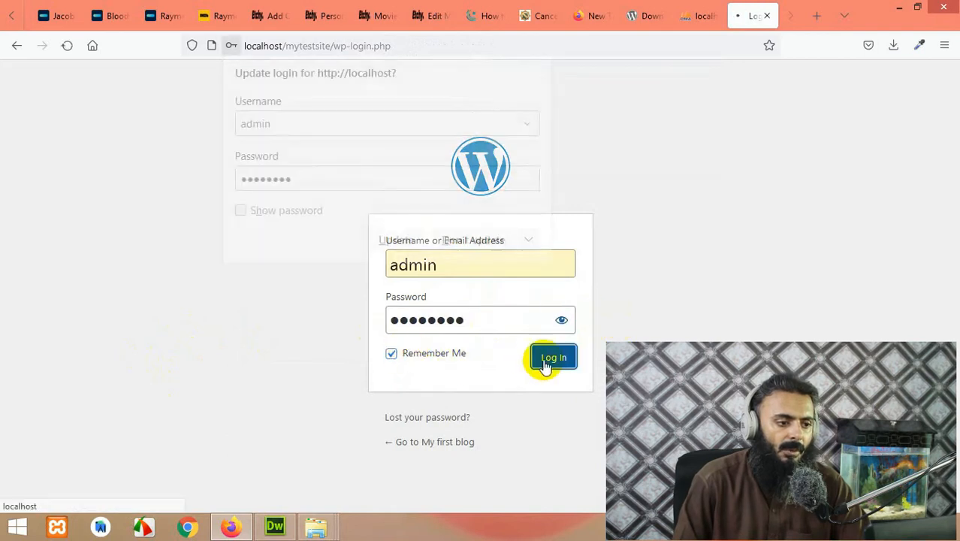
left_click(242, 317)
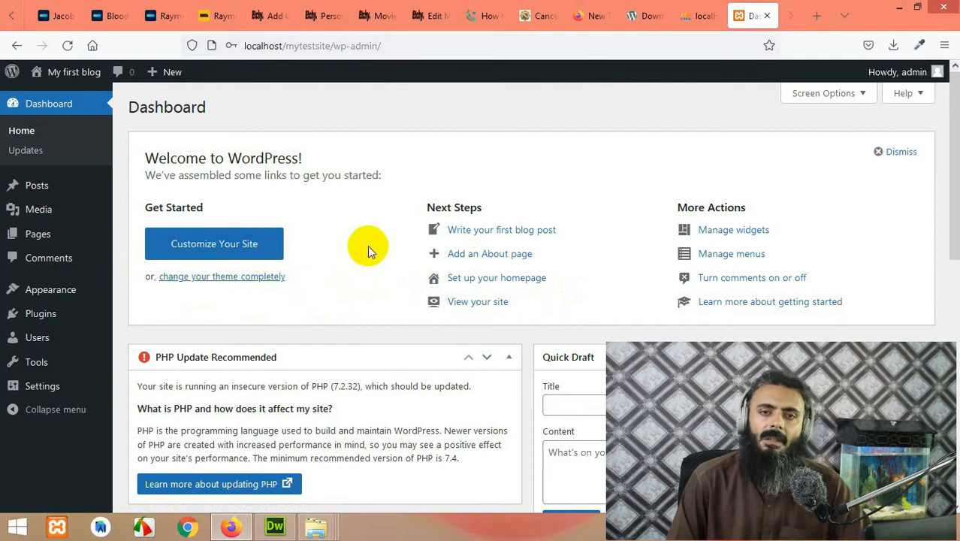
Step: Look over the Plugins page, then go to Appearance > Themes listing three installed themes
mouse_move(53, 290)
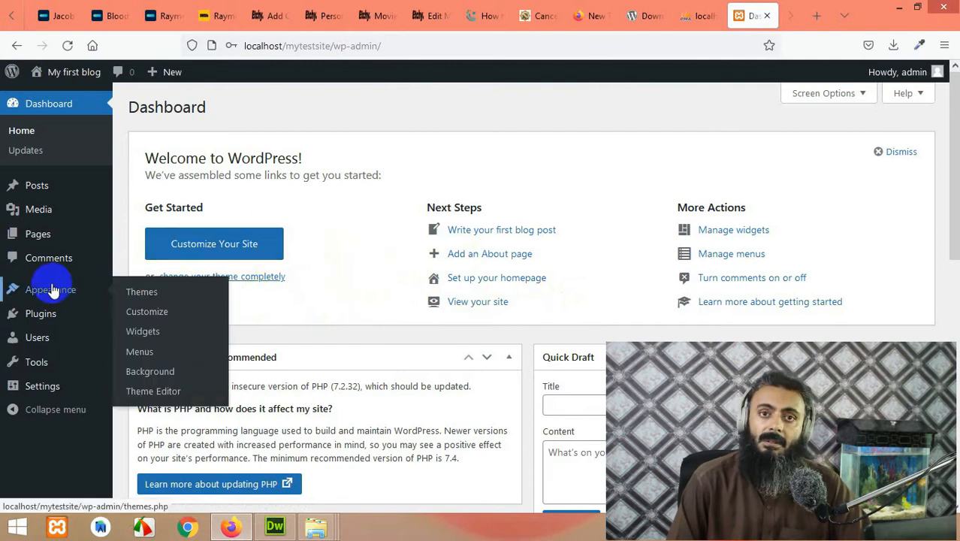
mouse_move(47, 329)
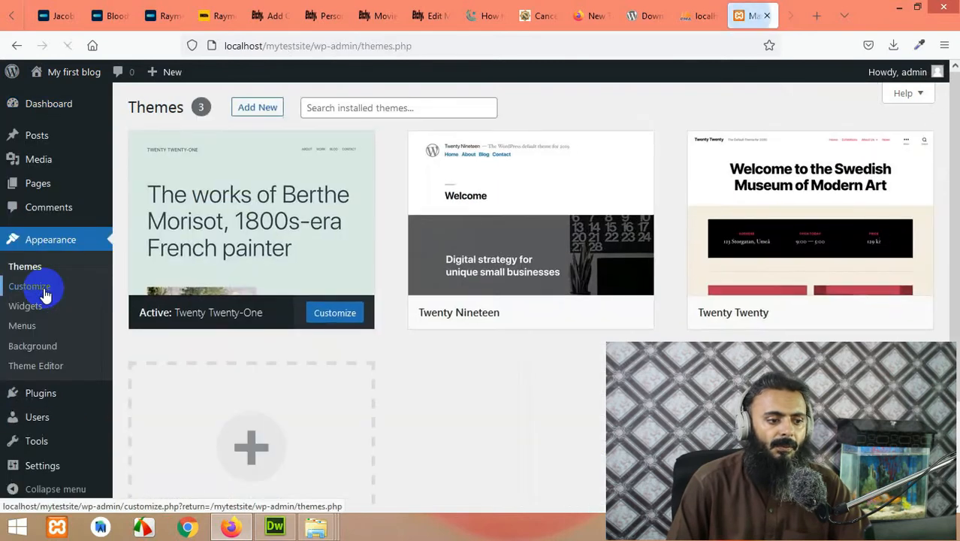
mouse_move(279, 266)
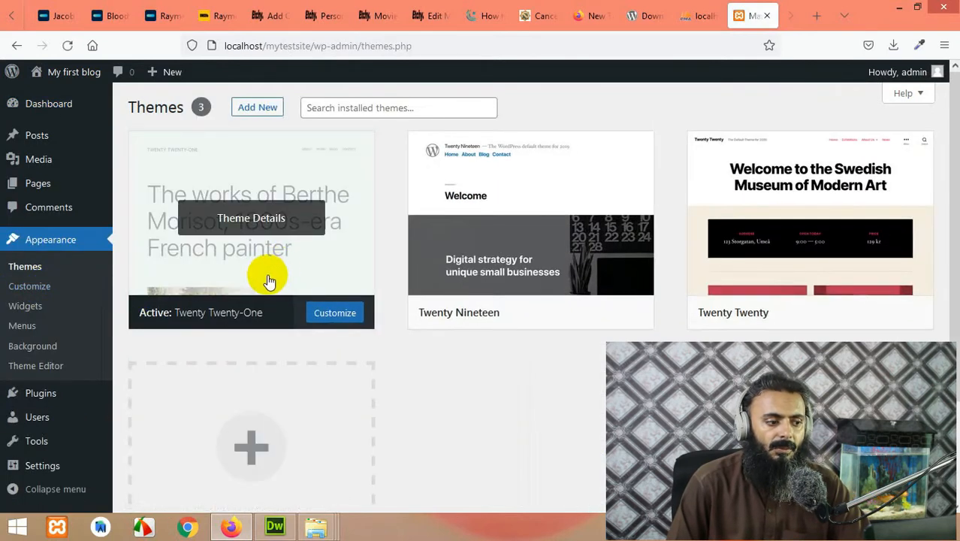
left_click(180, 325)
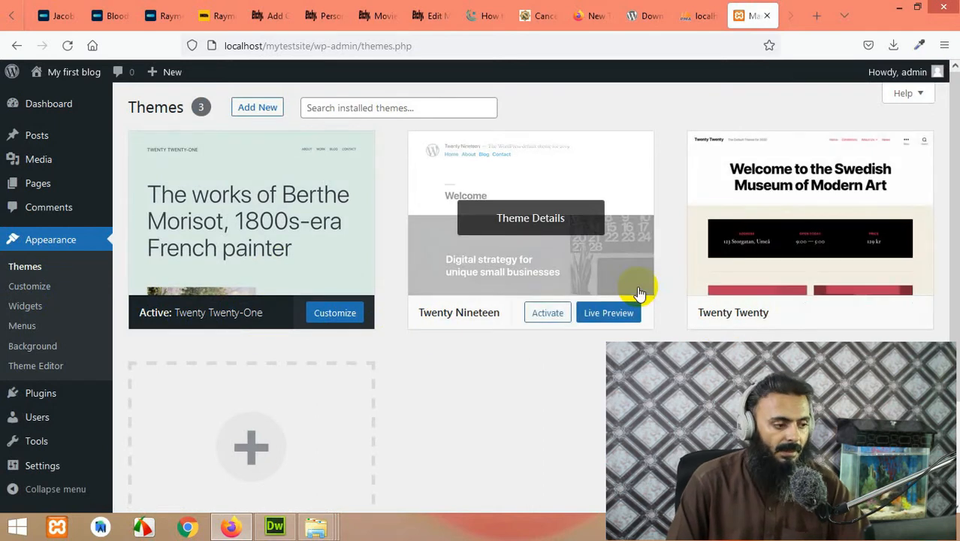
mouse_move(40, 404)
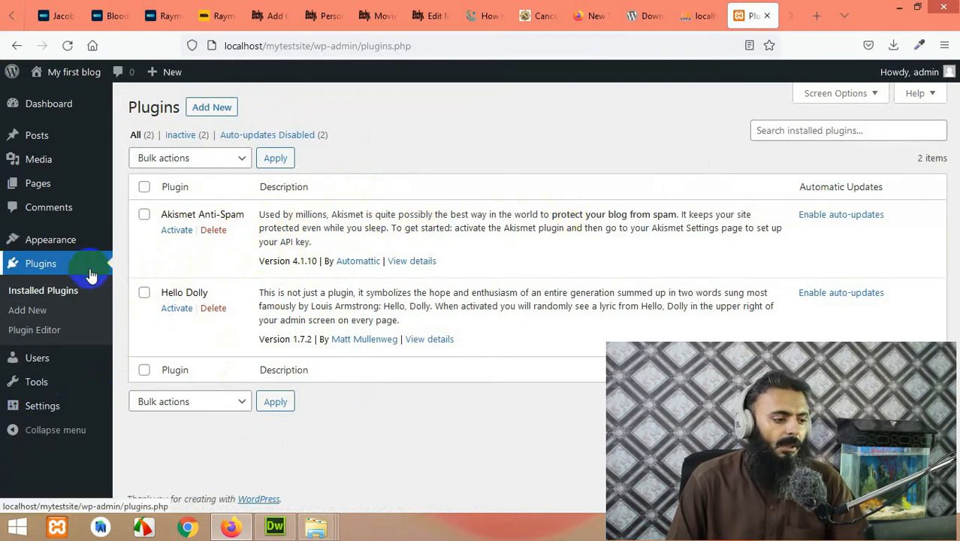
left_click(51, 244)
left_click(51, 240)
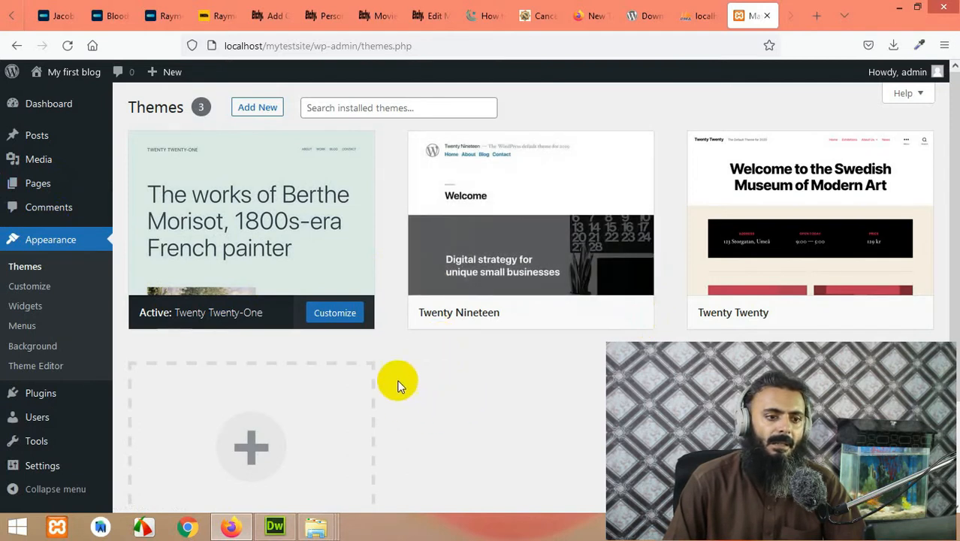
mouse_move(531, 222)
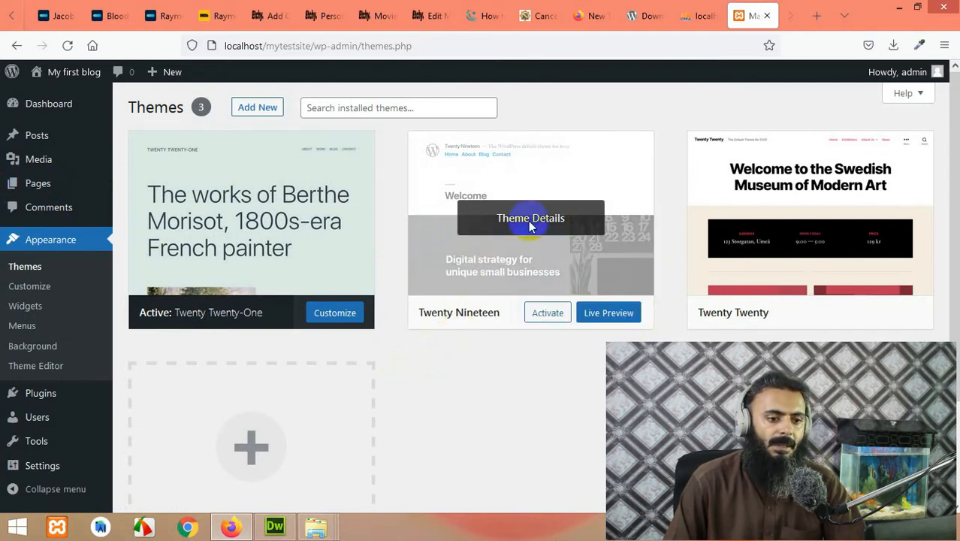
Step: Open the 'My first blog' front page in a new tab and scroll through it
right_click(81, 73)
left_click(103, 84)
left_click(751, 12)
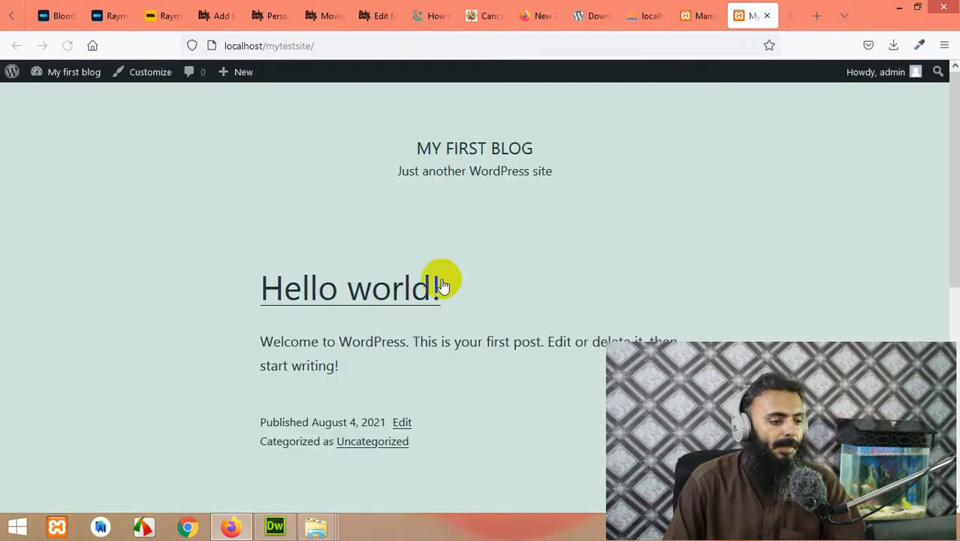
scroll(180, 300, "down", 2)
scroll(197, 315, "up", 2)
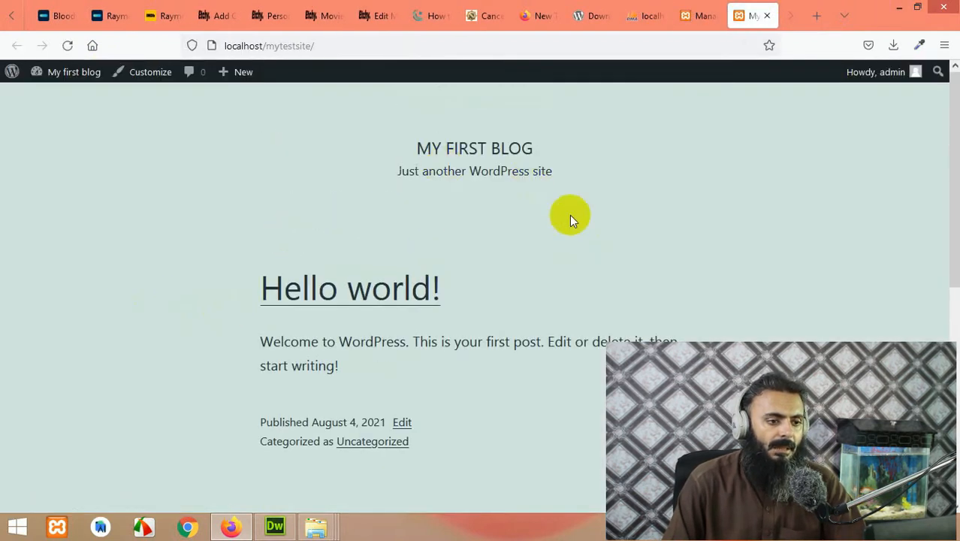
Step: Back in the admin, start a new post via Posts > Add New
left_click(683, 11)
left_click(35, 134)
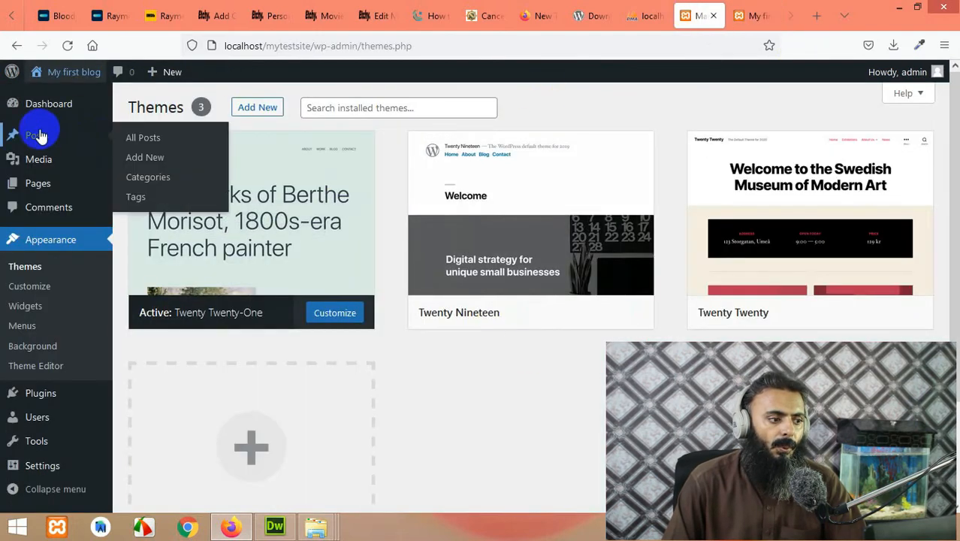
left_click(141, 159)
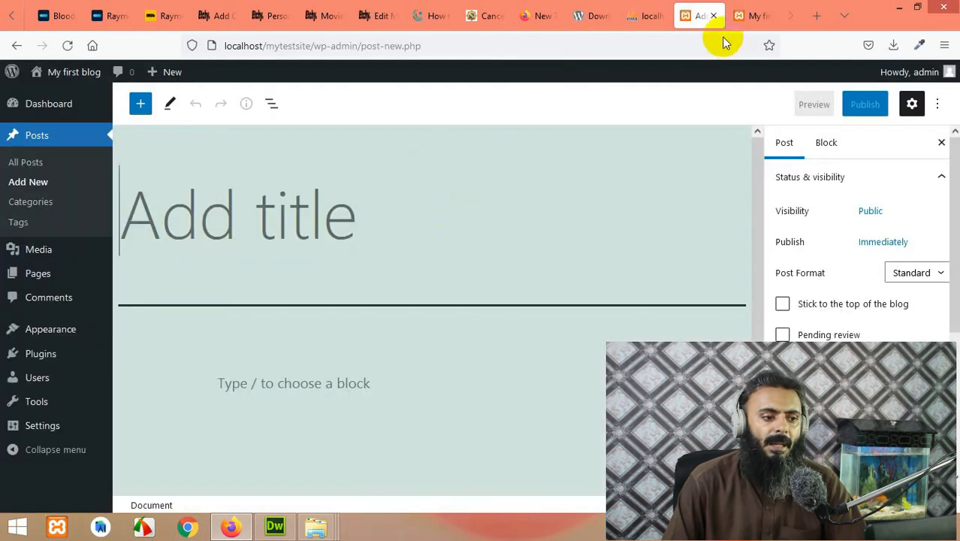
Step: Title the post 'My first blog' and write 'This is the demo content for this blog'
left_click(747, 16)
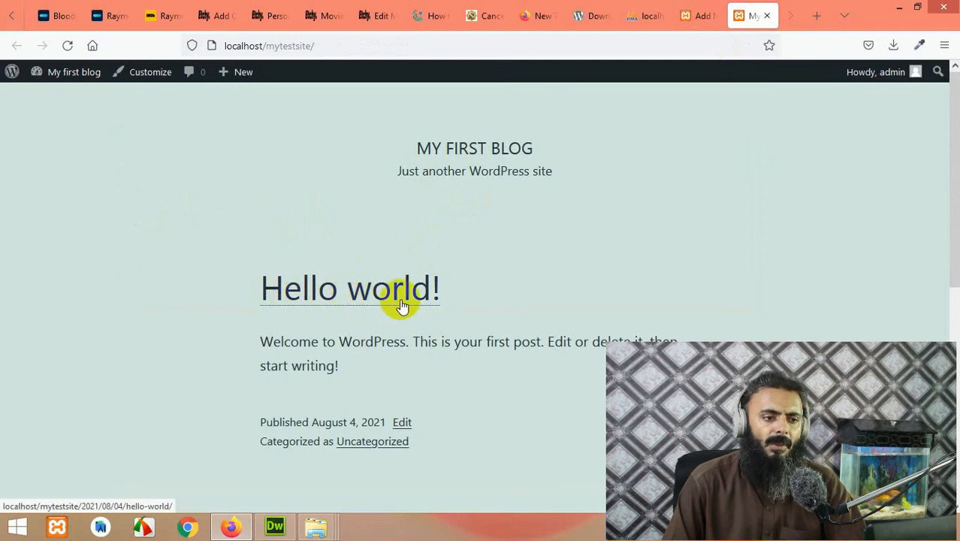
left_click(697, 15)
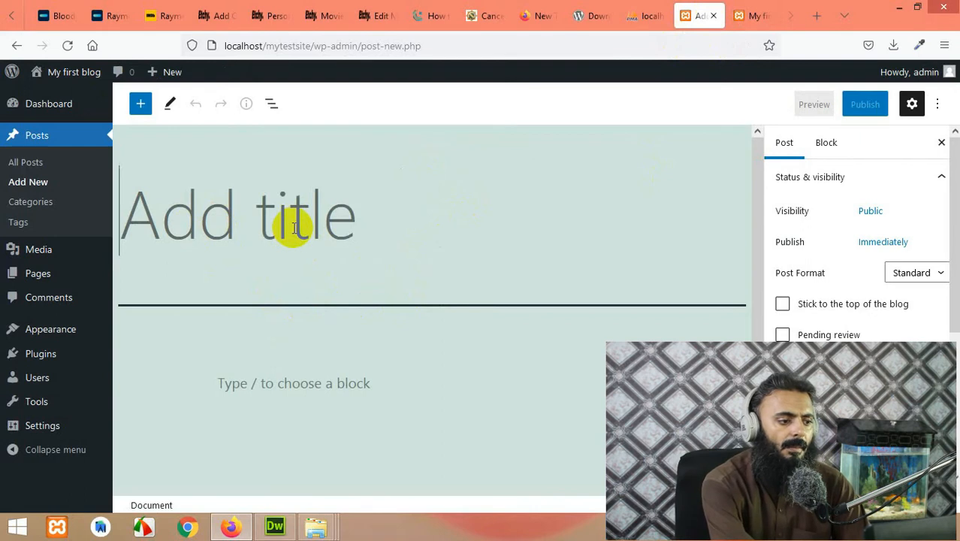
type("My first blog")
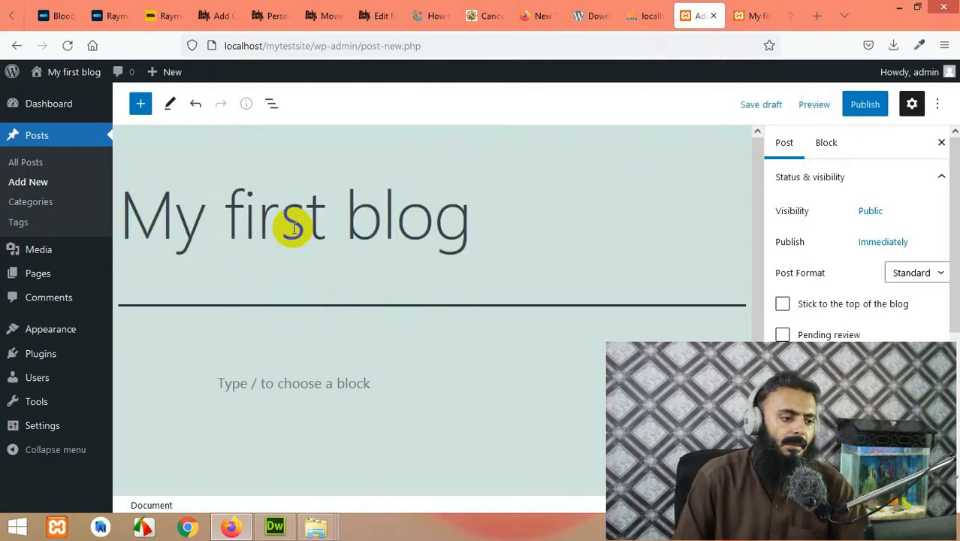
scroll(359, 276, "down", 2)
left_click(359, 278)
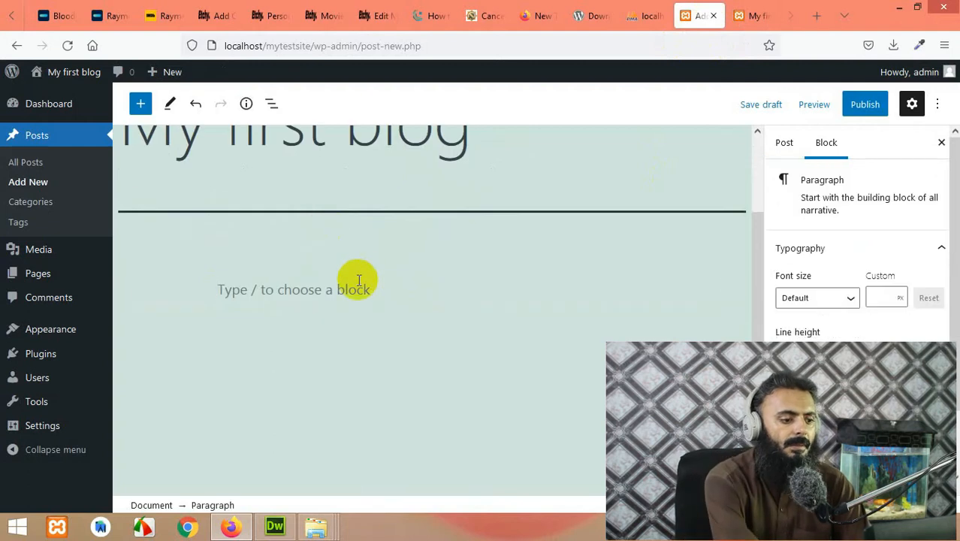
type("The")
key("BackSpace")
key("BackSpace")
type("his is")
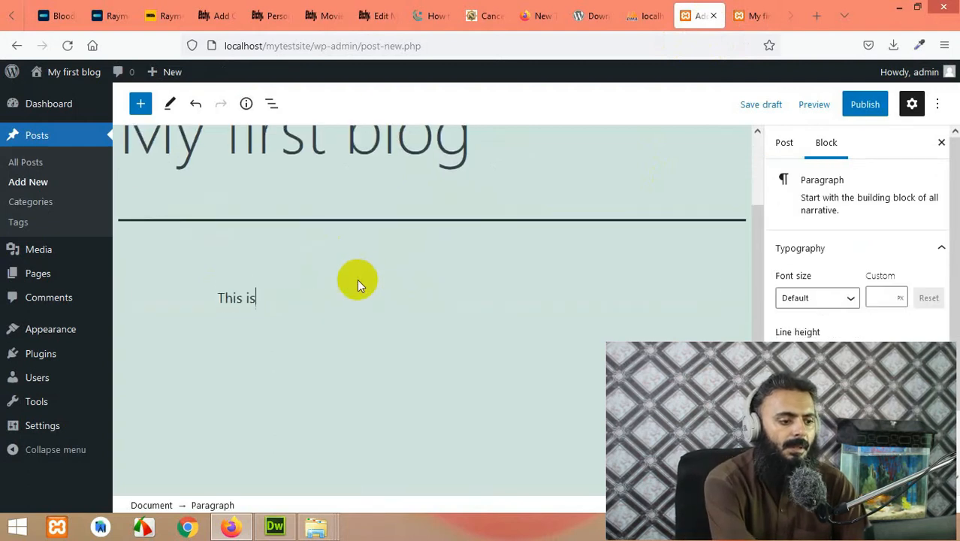
type(" the demo conten")
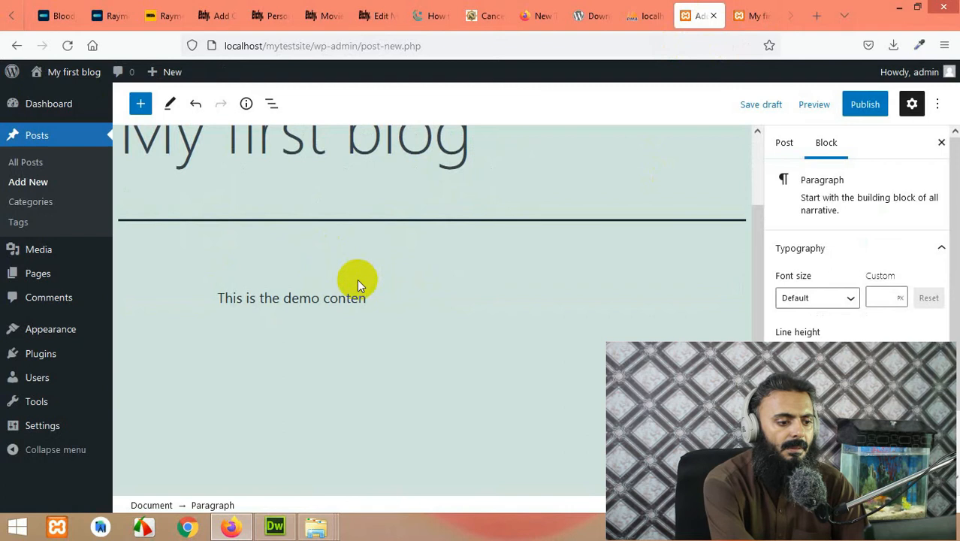
type("t for")
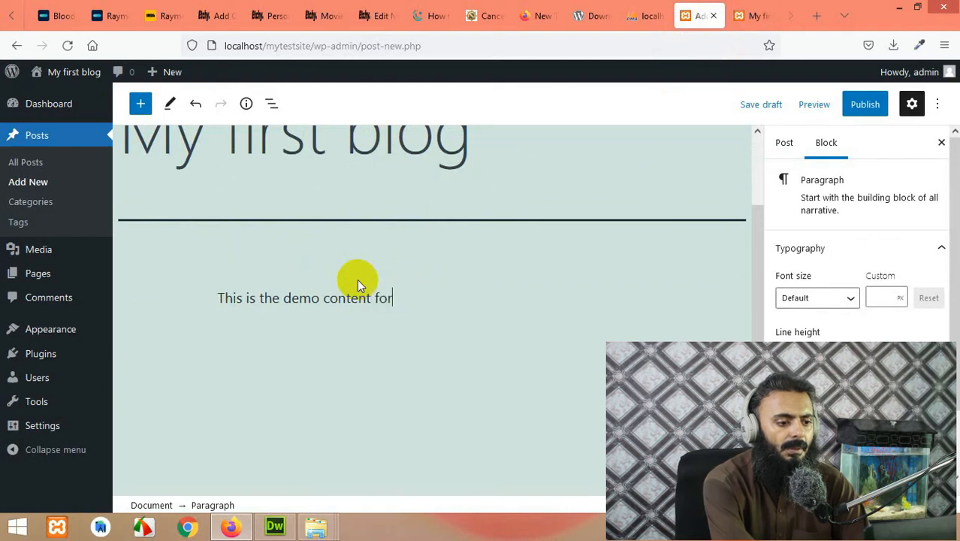
type(" this blog")
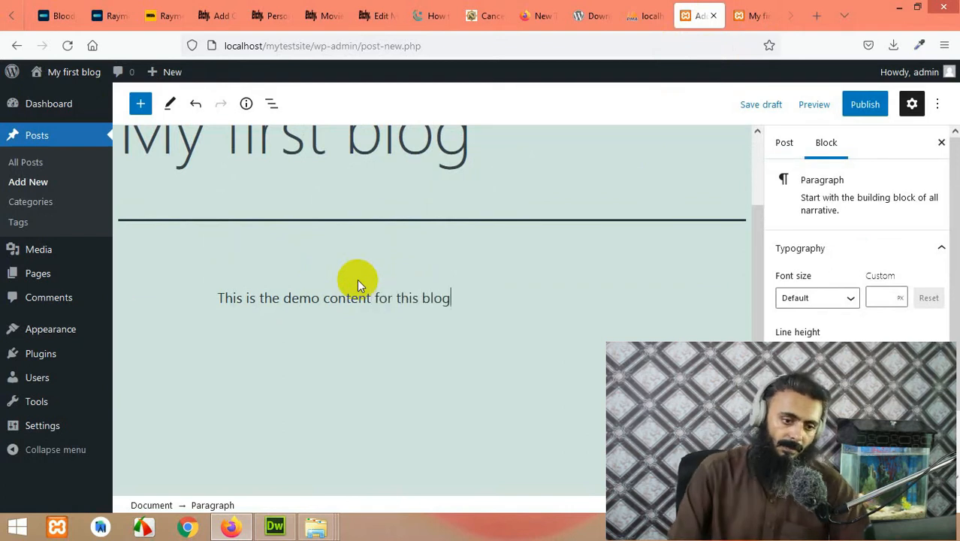
Step: Publish the post, confirming in the pre-publish panel
left_click(865, 103)
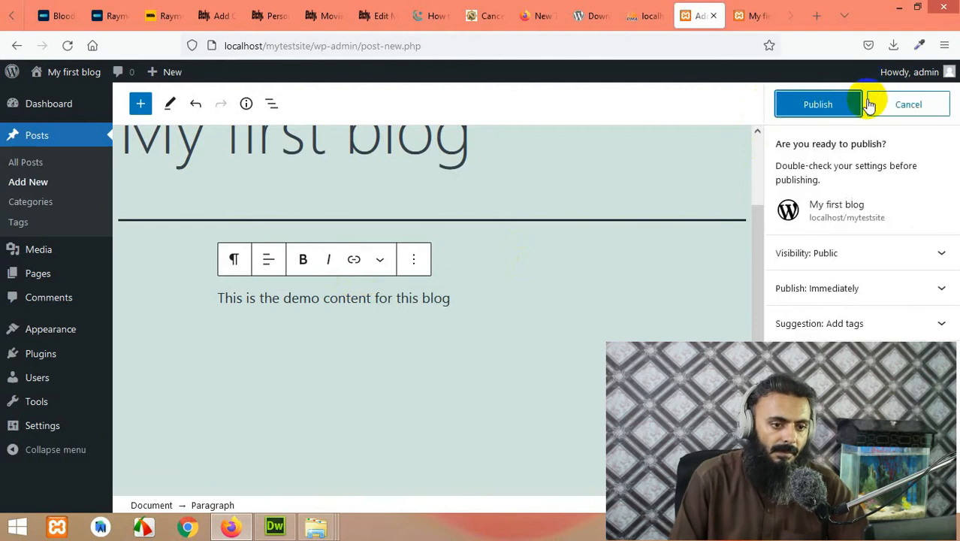
left_click(832, 106)
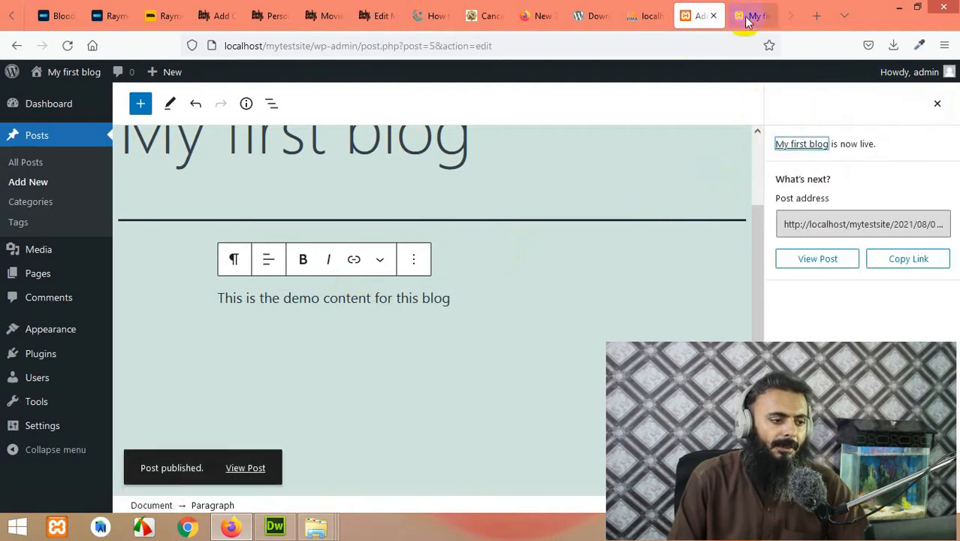
left_click(751, 15)
Step: Reload the blog home page to show the new post and point out its localhost address
left_click(67, 45)
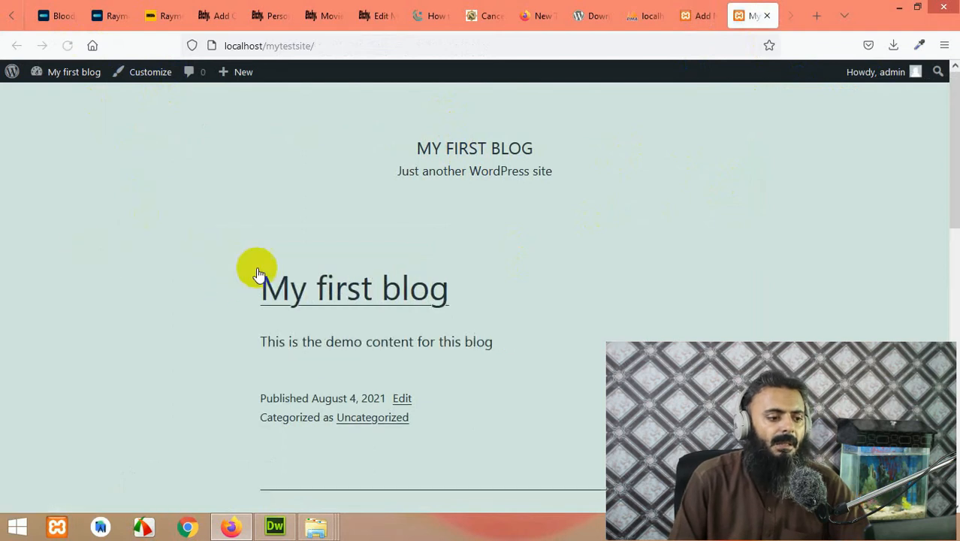
scroll(257, 272, "down", 4)
scroll(284, 294, "up", 3)
scroll(314, 293, "down", 4)
scroll(336, 243, "up", 3)
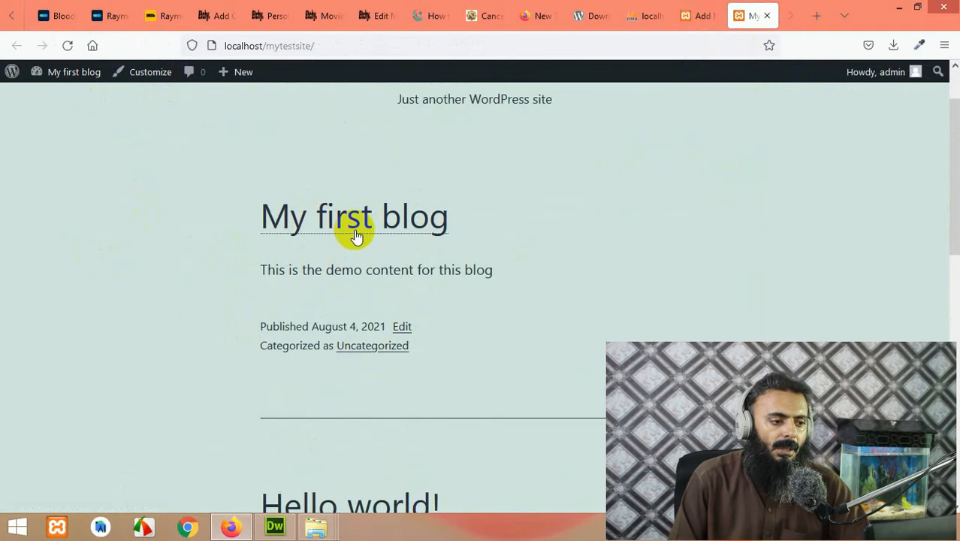
left_click_drag(268, 45, 321, 46)
left_click(137, 287)
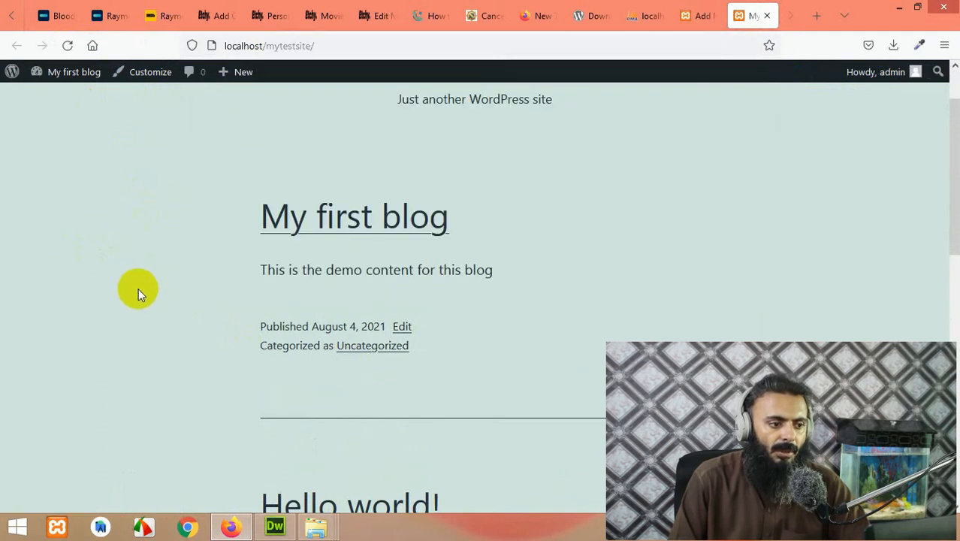
Step: Open the My first blog post at its my-first-blog/ address, read it, then return home
left_click(381, 223)
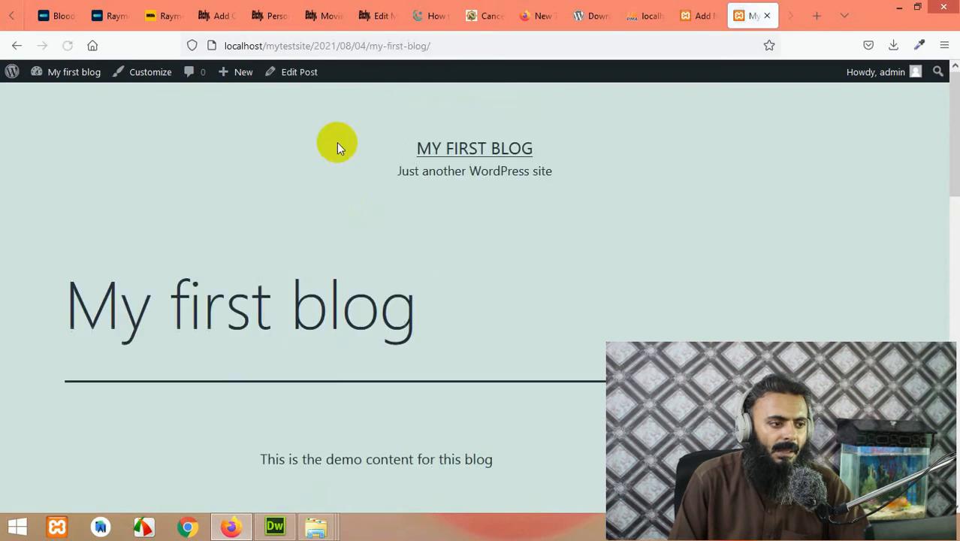
left_click_drag(368, 46, 439, 45)
left_click(127, 193)
scroll(356, 289, "down", 7)
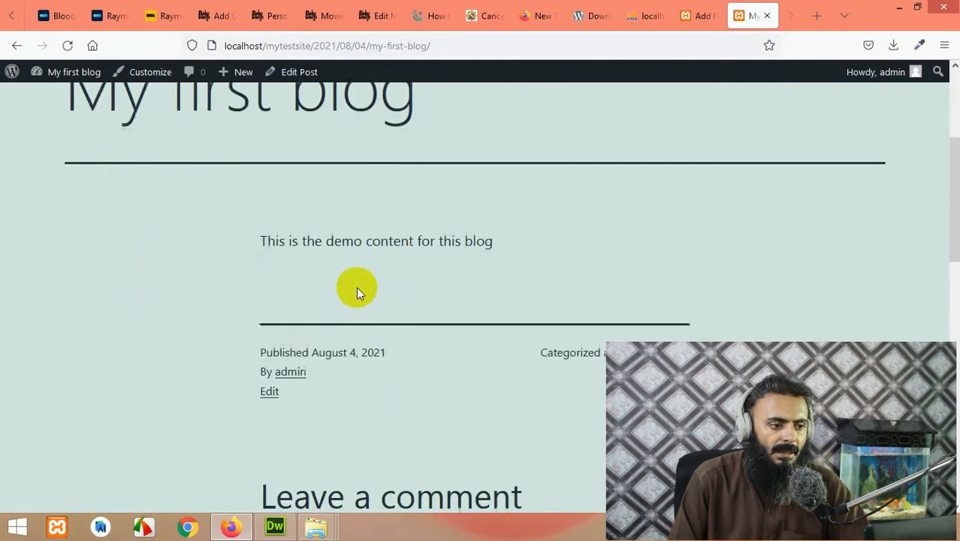
scroll(576, 290, "up", 5)
scroll(576, 285, "down", 3)
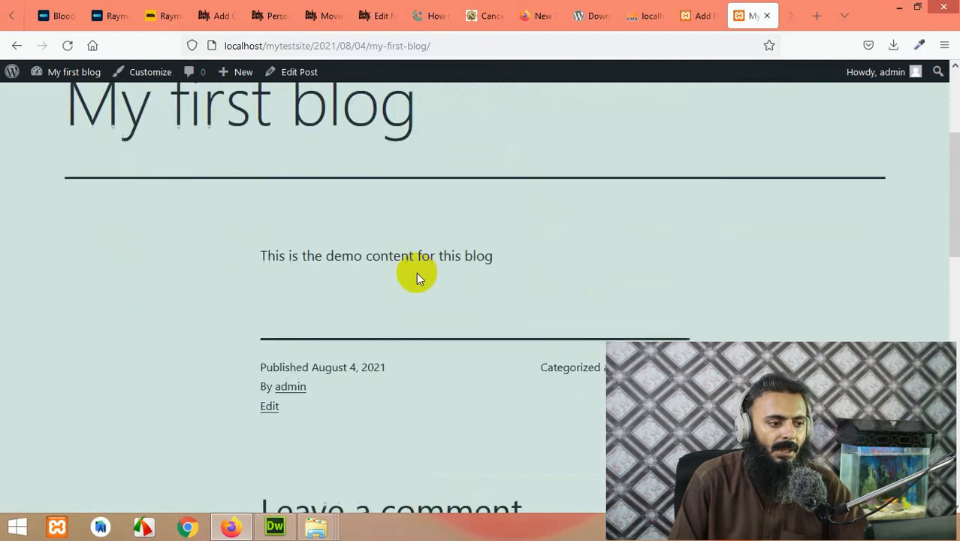
scroll(503, 111, "up", 1)
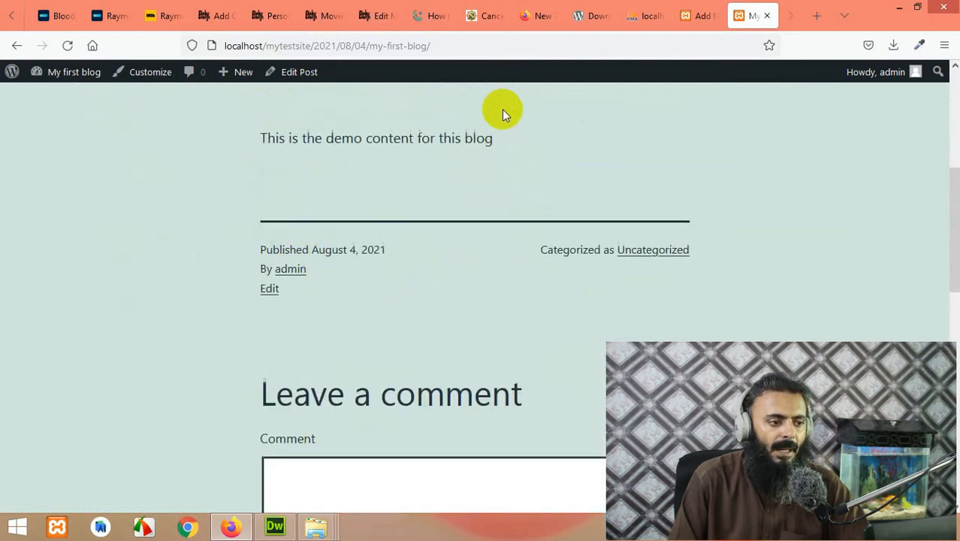
scroll(500, 124, "down", 3)
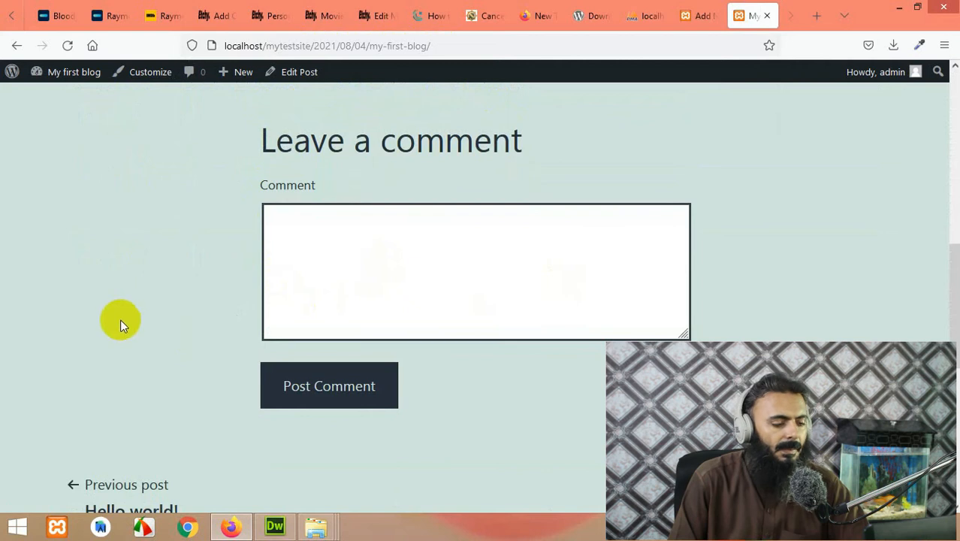
scroll(99, 323, "up", 8)
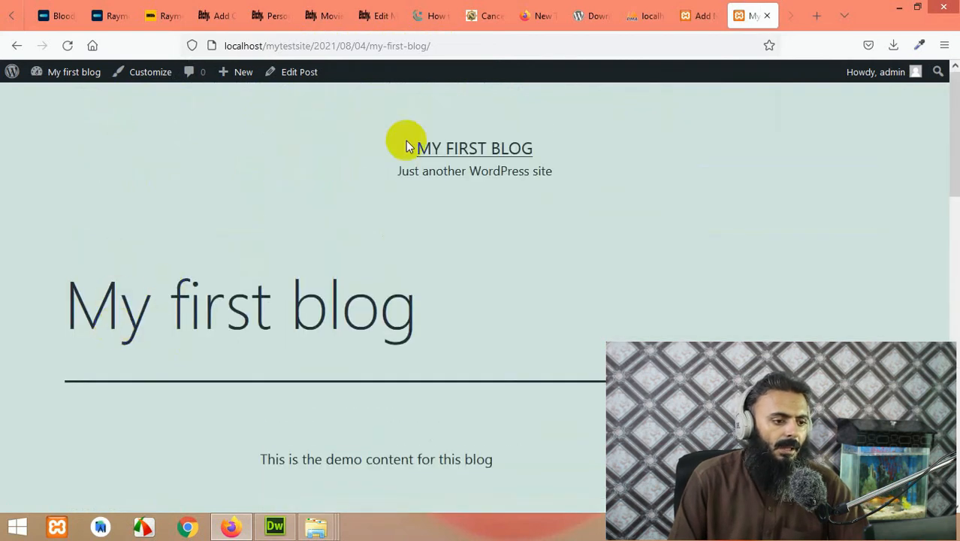
left_click(441, 154)
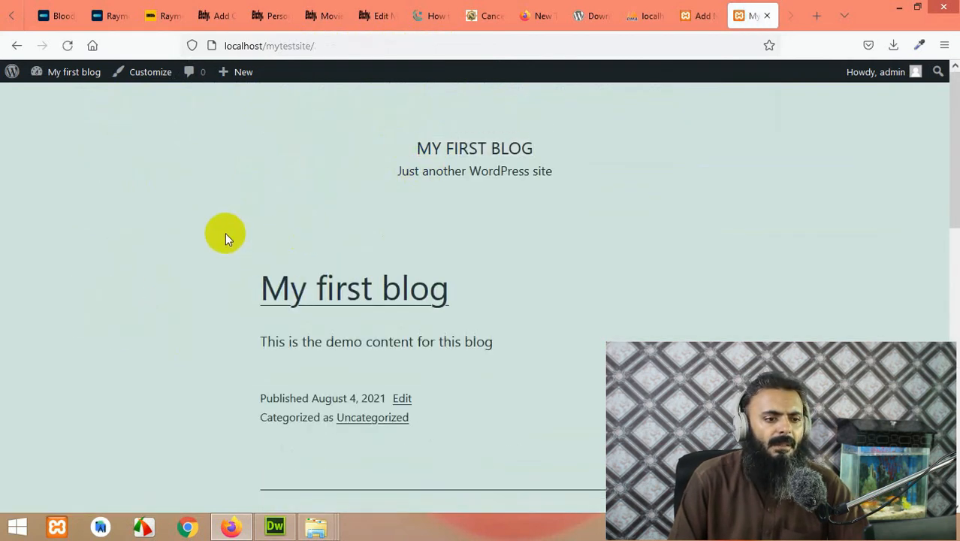
Step: Activate the Twenty Nineteen theme
left_click(693, 12)
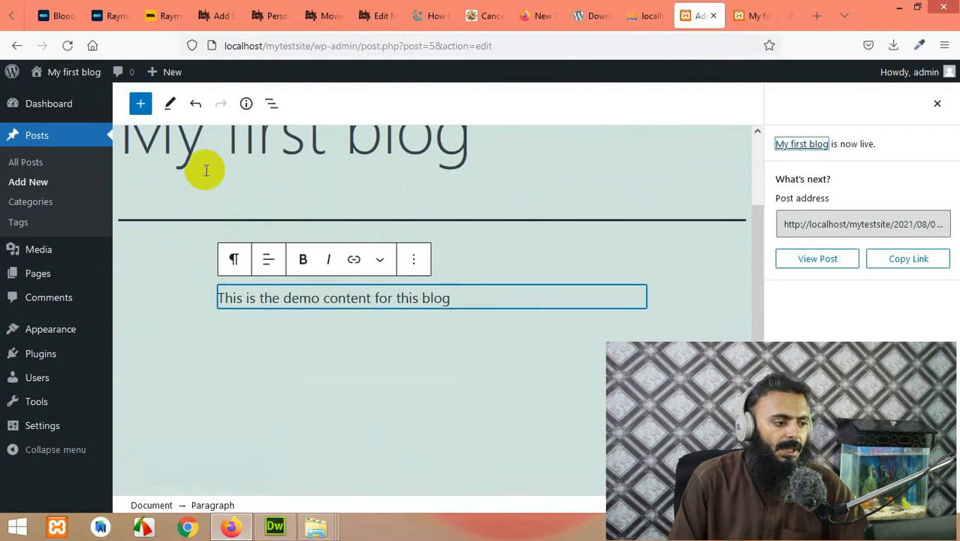
mouse_move(48, 328)
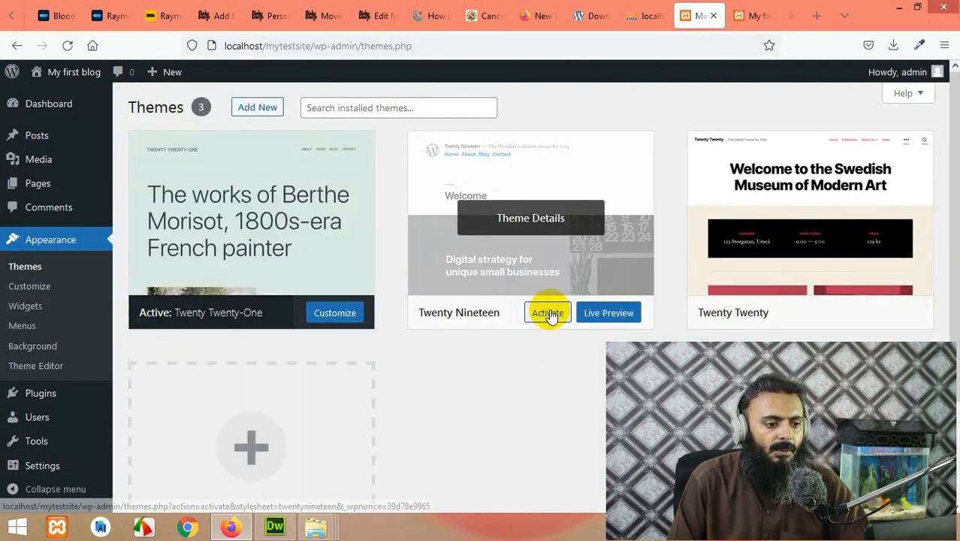
left_click(549, 314)
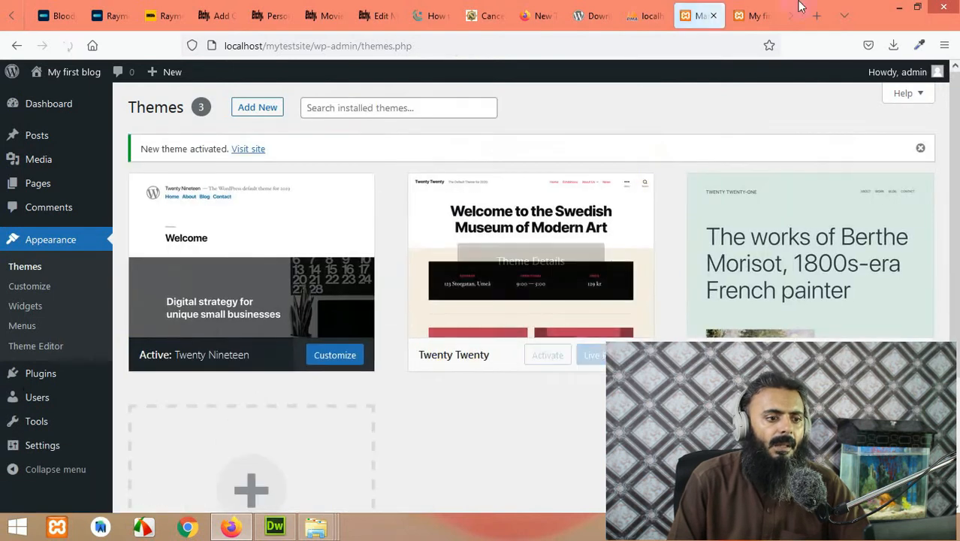
Step: Reload the blog to preview its home page in Twenty Nineteen
left_click(757, 11)
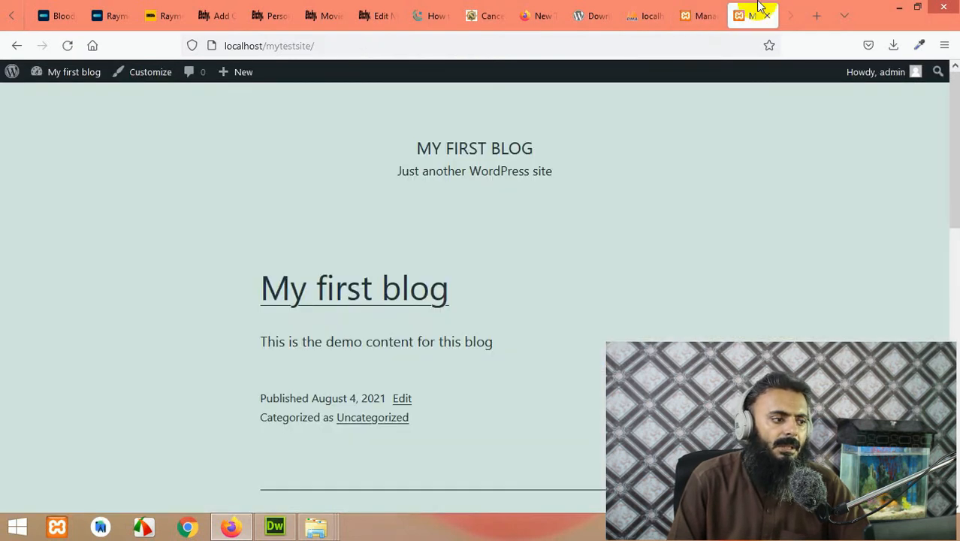
left_click(66, 45)
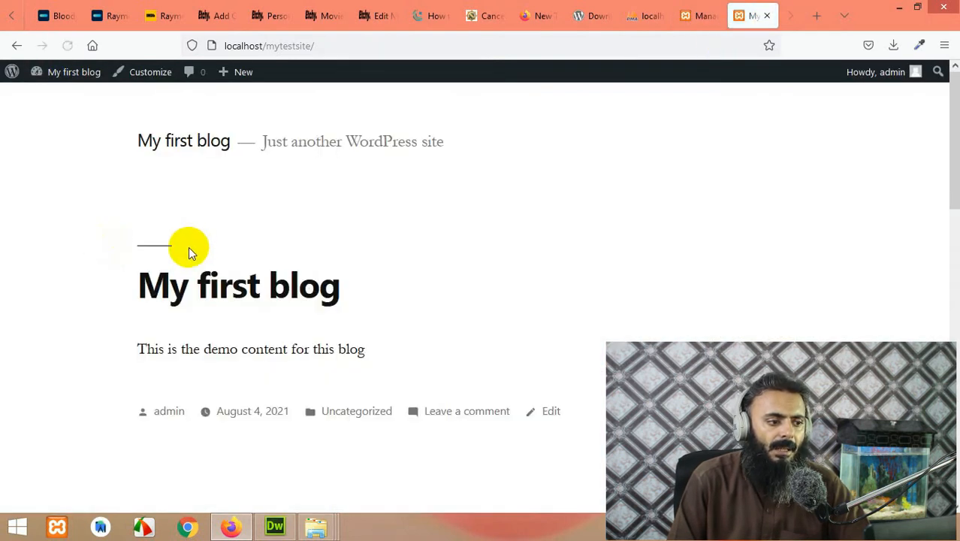
scroll(336, 299, "down", 5)
scroll(336, 299, "up", 3)
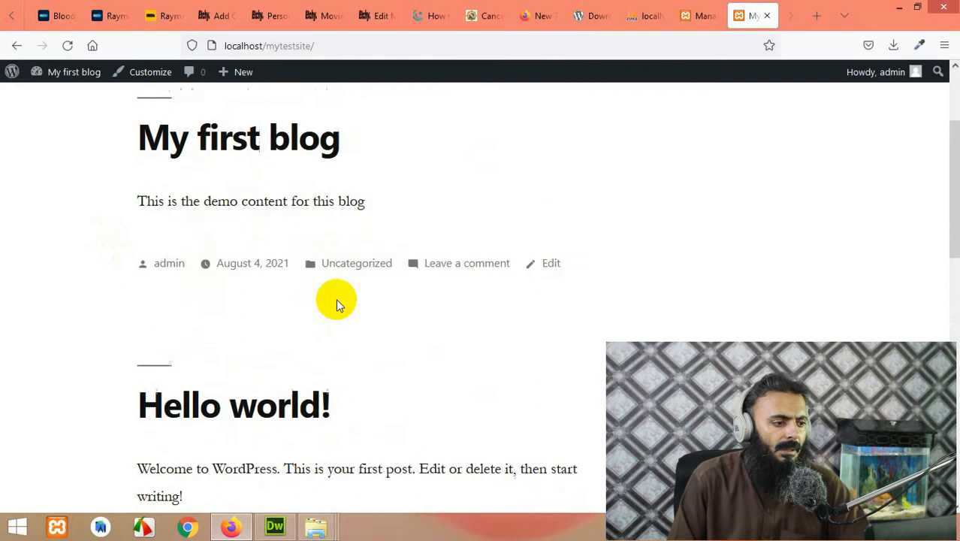
left_click(205, 188)
scroll(226, 188, "up", 3)
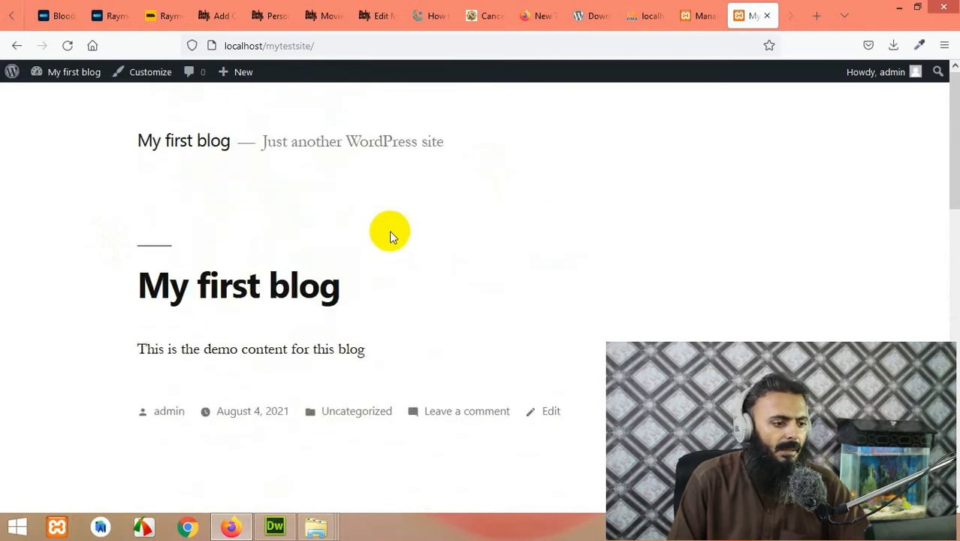
scroll(389, 248, "down", 5)
scroll(259, 210, "up", 2)
scroll(277, 203, "up", 2)
Step: Open the My first blog post in Twenty Nineteen, then go back to the Themes list
left_click(274, 208)
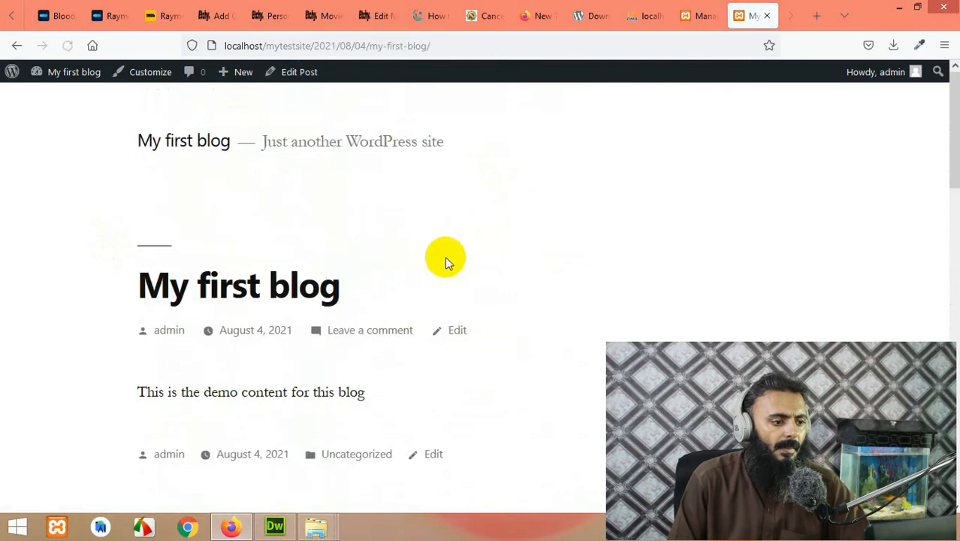
scroll(448, 285, "down", 10)
scroll(449, 302, "up", 5)
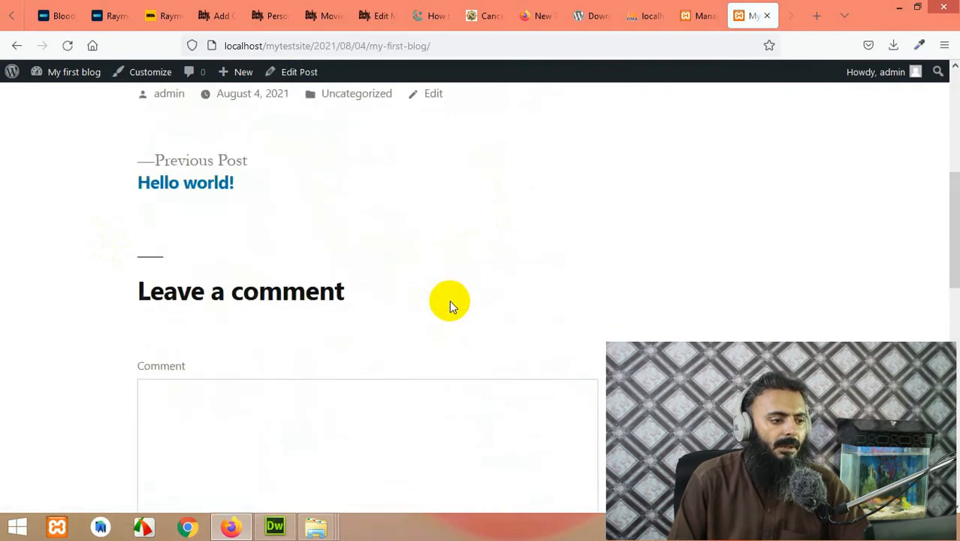
scroll(449, 301, "up", 5)
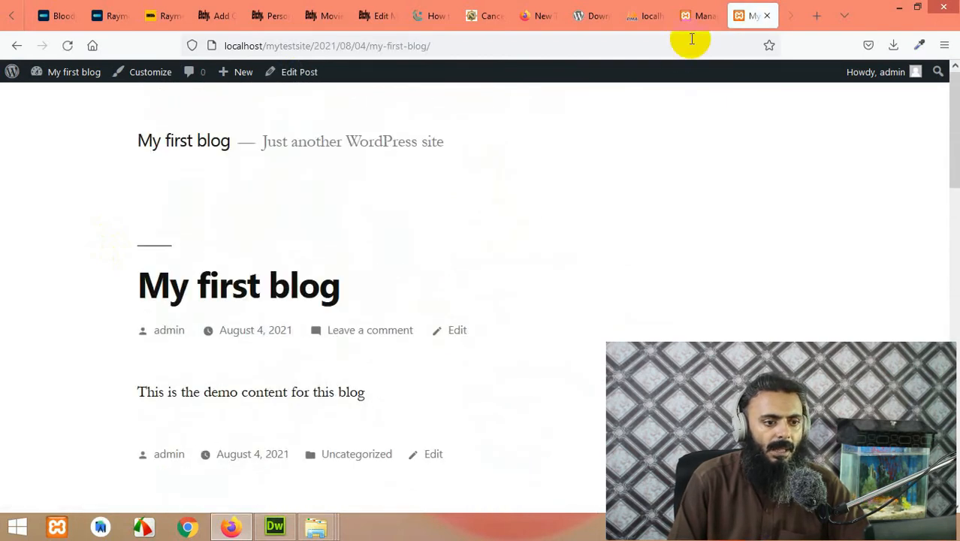
left_click(706, 11)
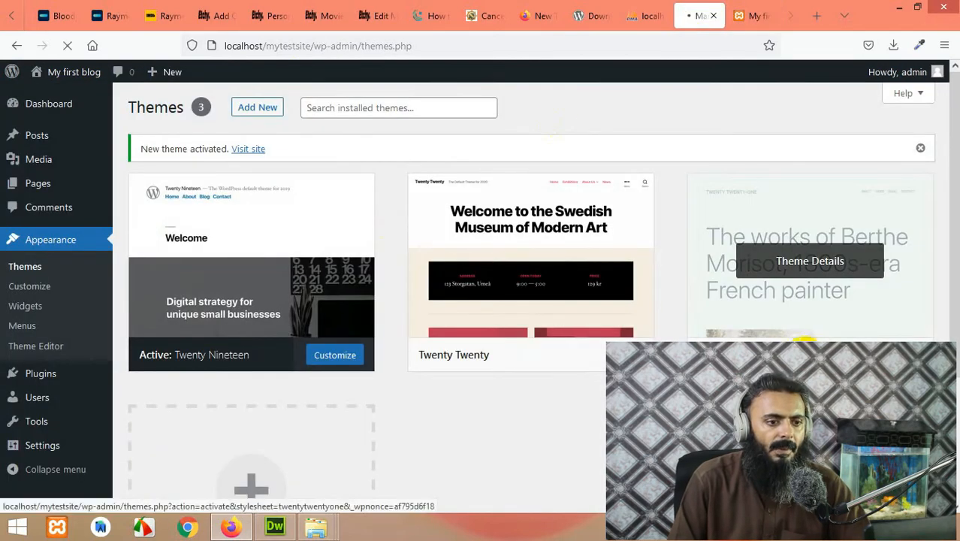
Step: Reload the post and home page to review them in Twenty Nineteen
left_click(754, 12)
left_click(67, 45)
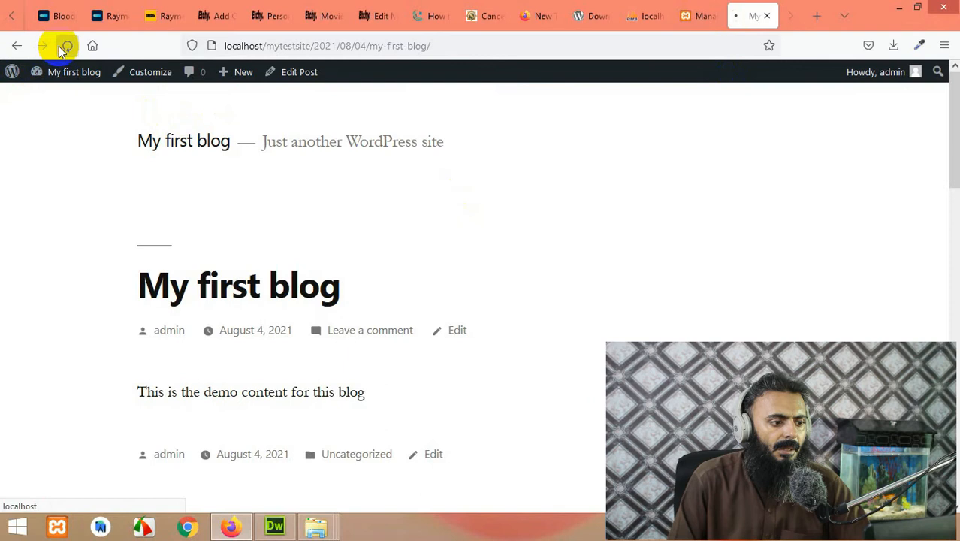
scroll(368, 271, "down", 4)
scroll(378, 276, "down", 4)
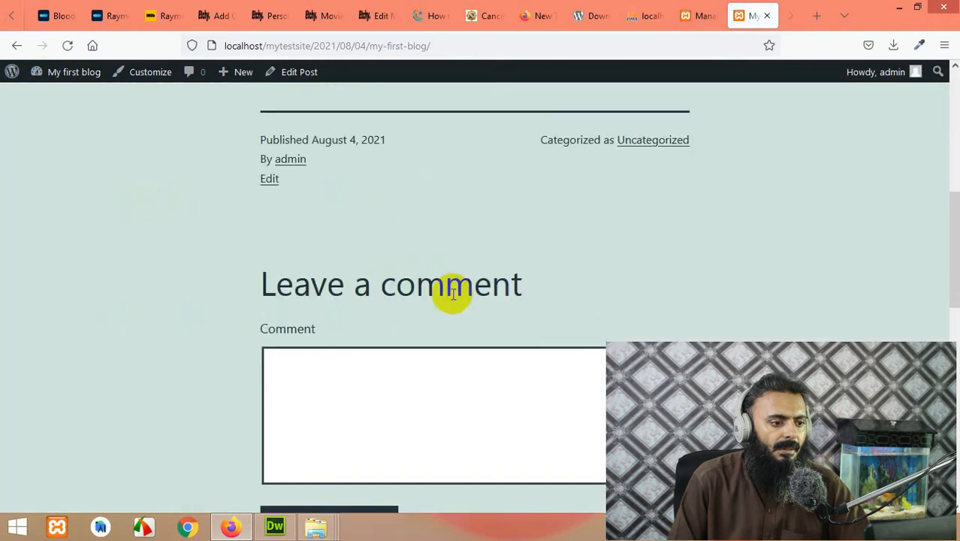
scroll(428, 285, "up", 8)
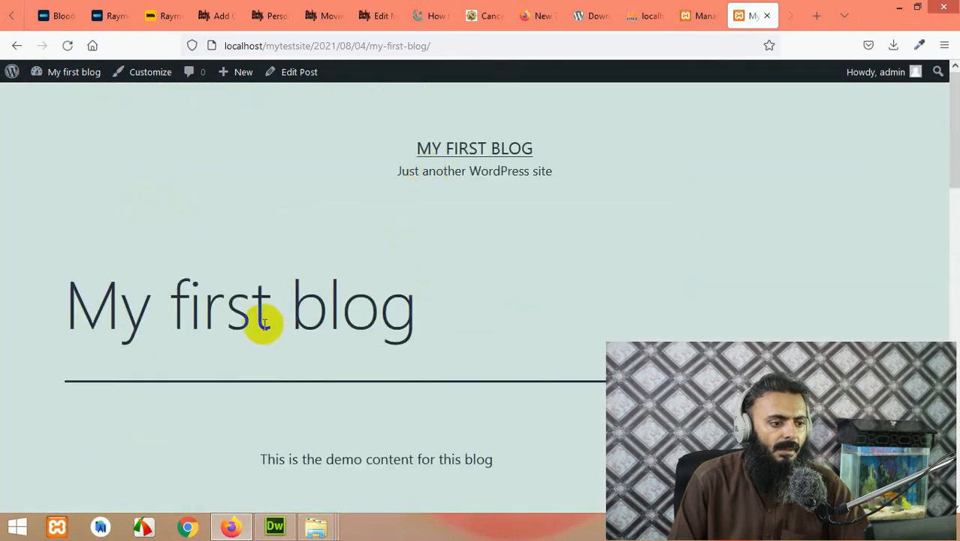
left_click(459, 156)
scroll(437, 315, "down", 3)
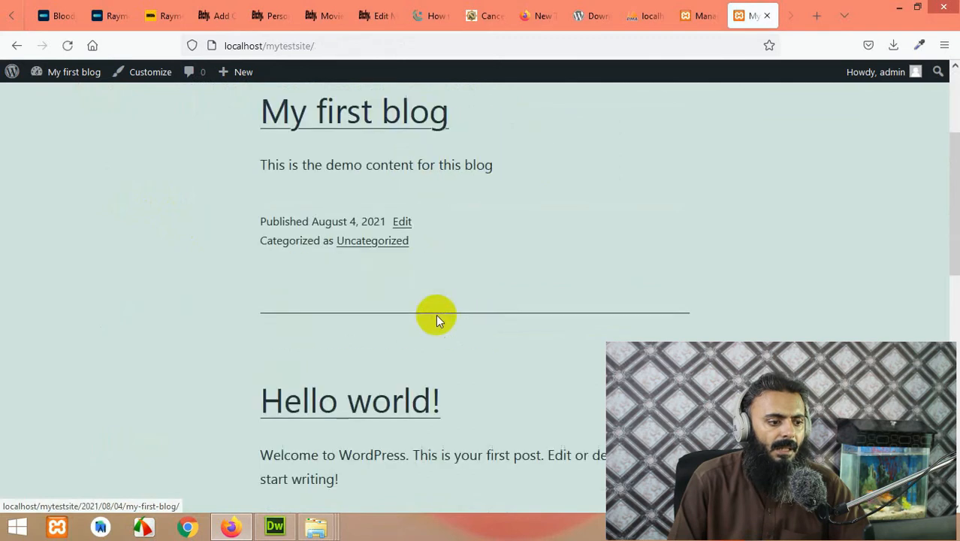
scroll(420, 316, "up", 3)
left_click(364, 286)
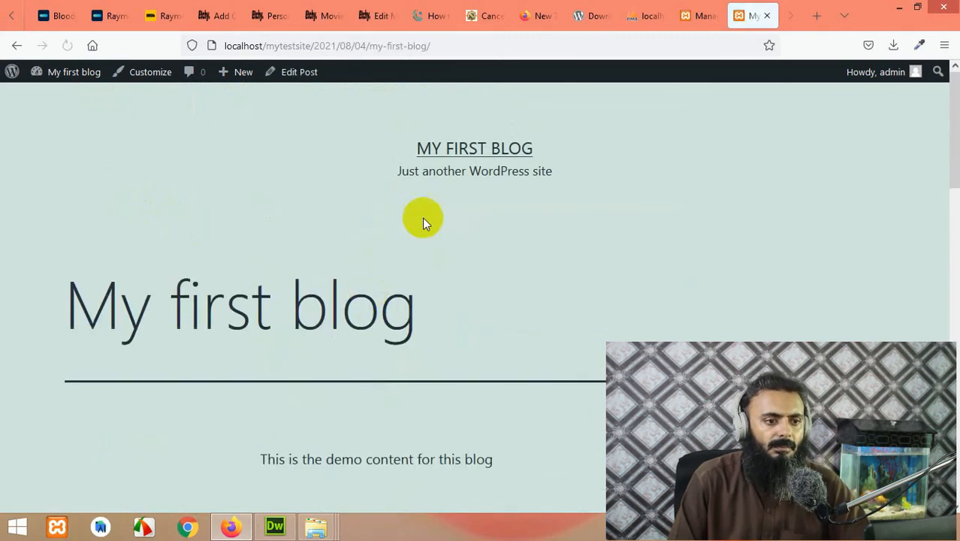
Step: From the installed themes list, go to Add New to browse the theme directory
left_click(697, 6)
mouse_move(588, 219)
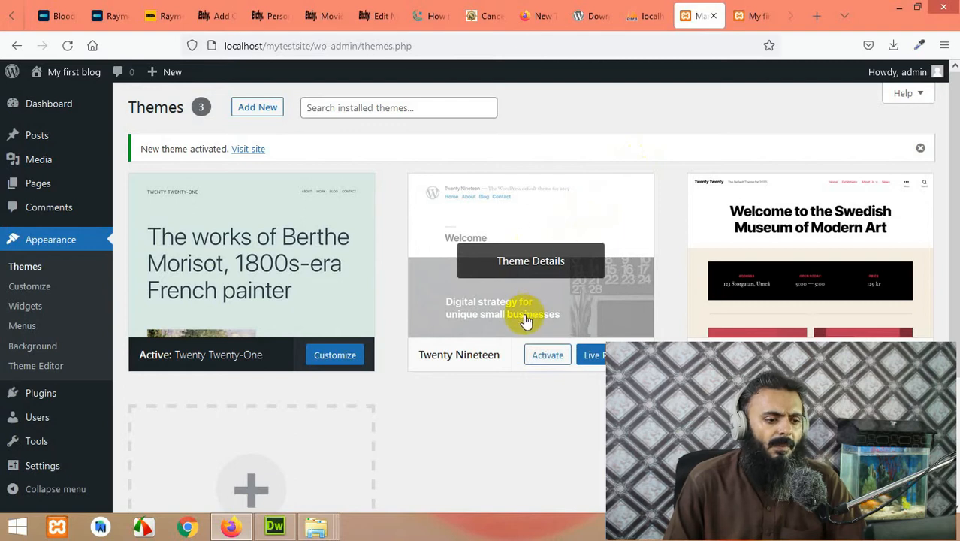
left_click(471, 279)
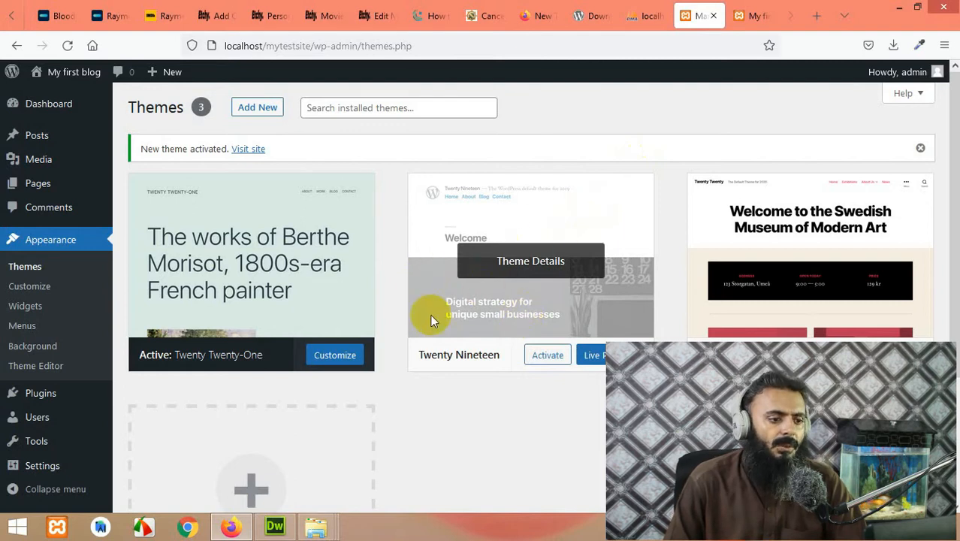
left_click(209, 280)
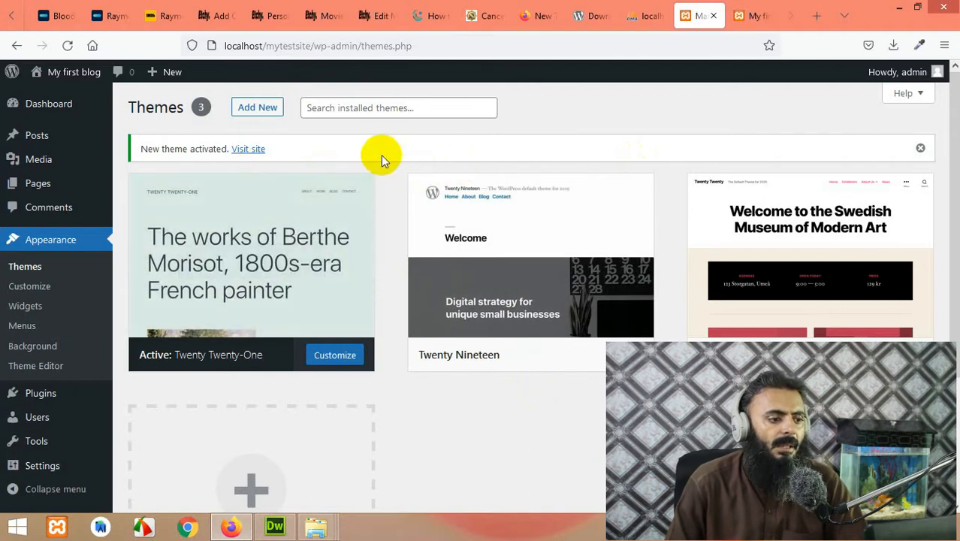
left_click(256, 110)
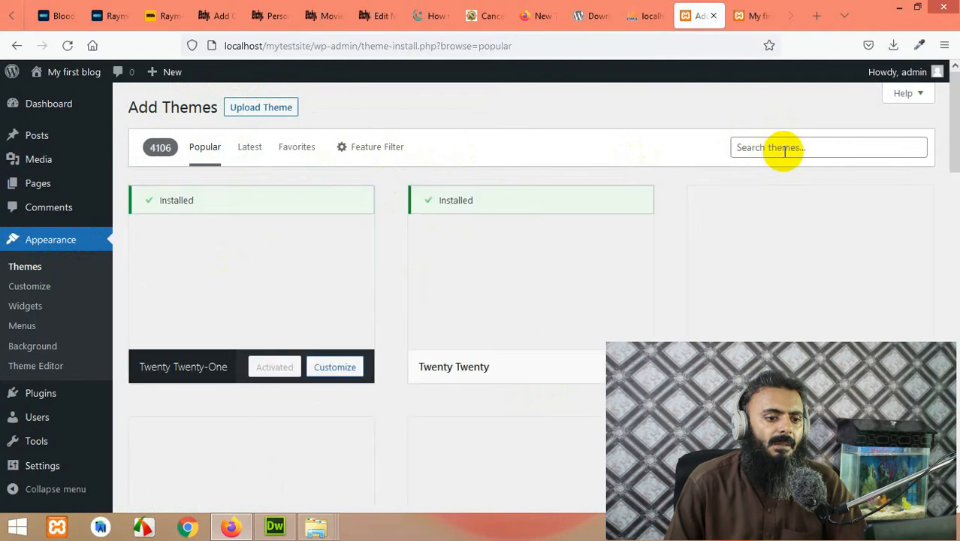
Step: Scroll through the popular themes in the directory
left_click(773, 152)
scroll(570, 285, "down", 3)
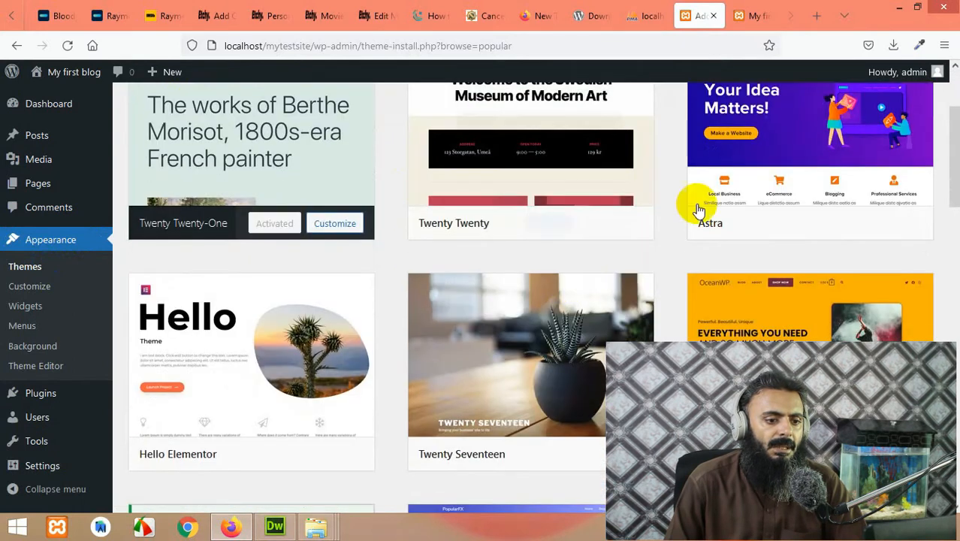
scroll(350, 359, "down", 3)
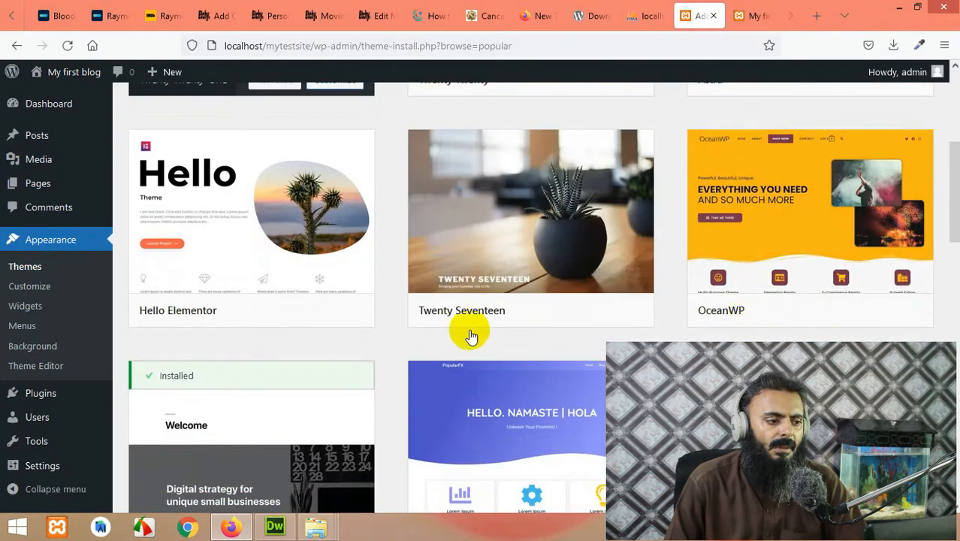
scroll(257, 321, "down", 6)
scroll(285, 328, "up", 3)
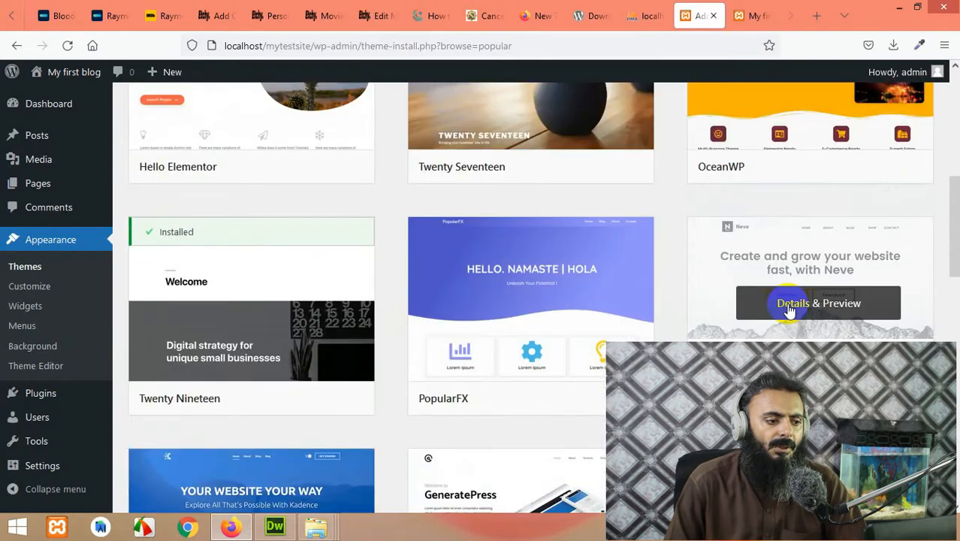
scroll(788, 301, "up", 5)
mouse_move(294, 343)
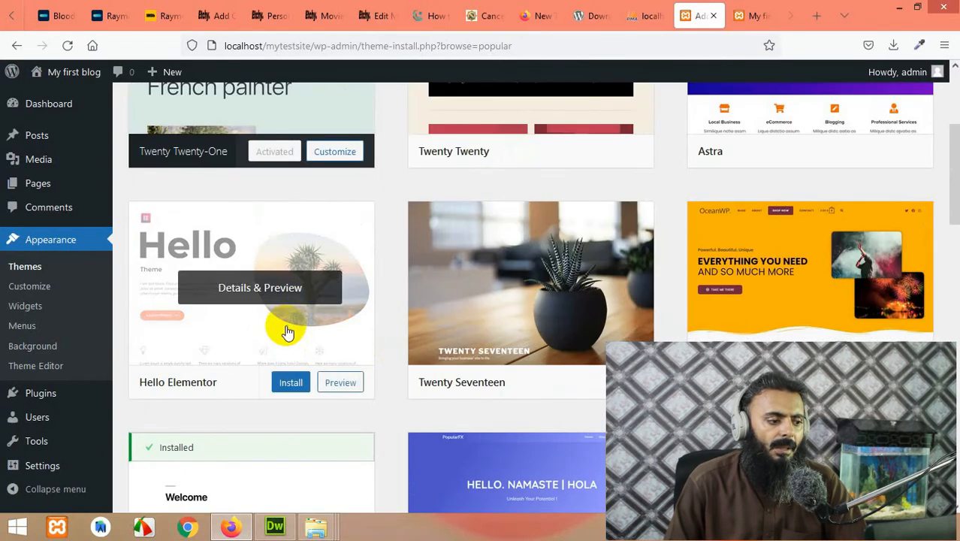
scroll(507, 259, "up", 3)
Step: Search the themes for 'blog' and locate PressBook Blog in the results
left_click(860, 149)
type("blog")
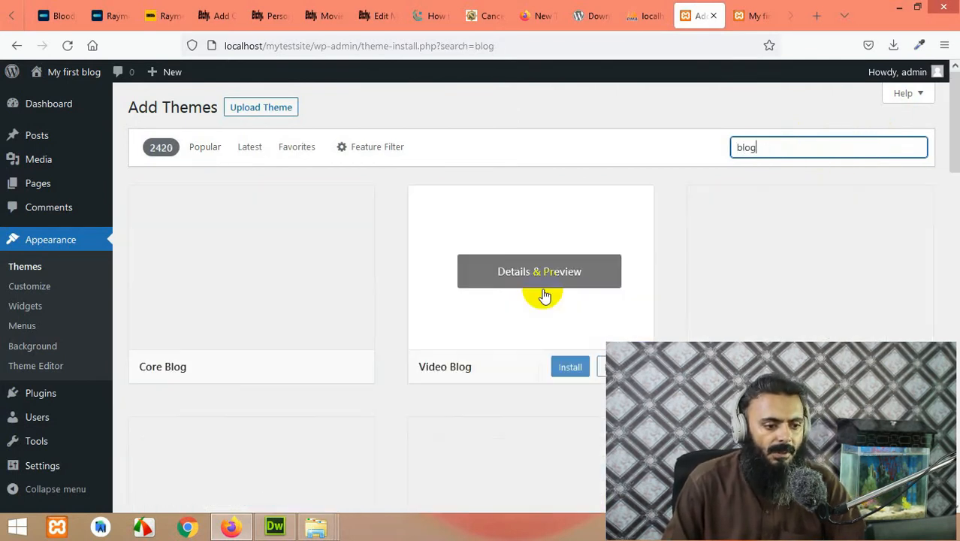
scroll(644, 323, "down", 2)
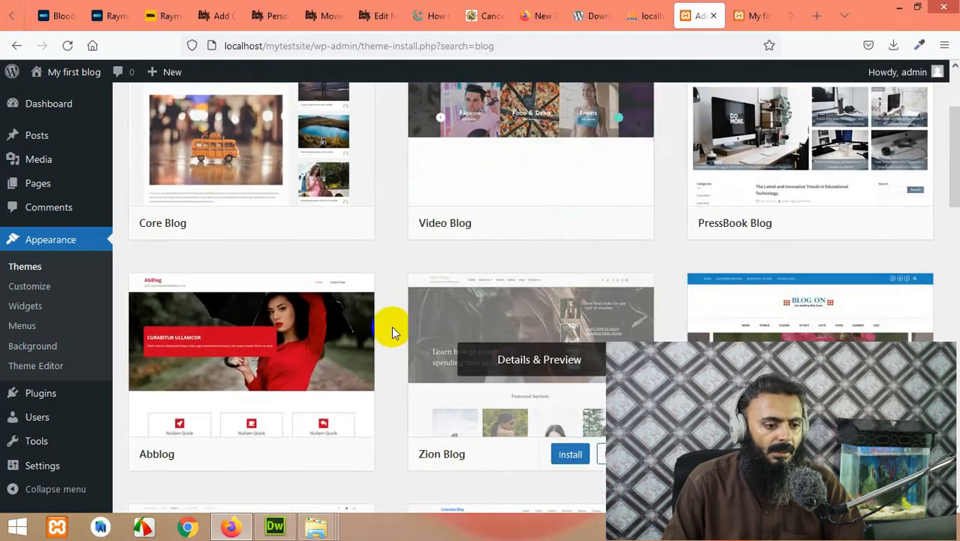
scroll(523, 351, "up", 1)
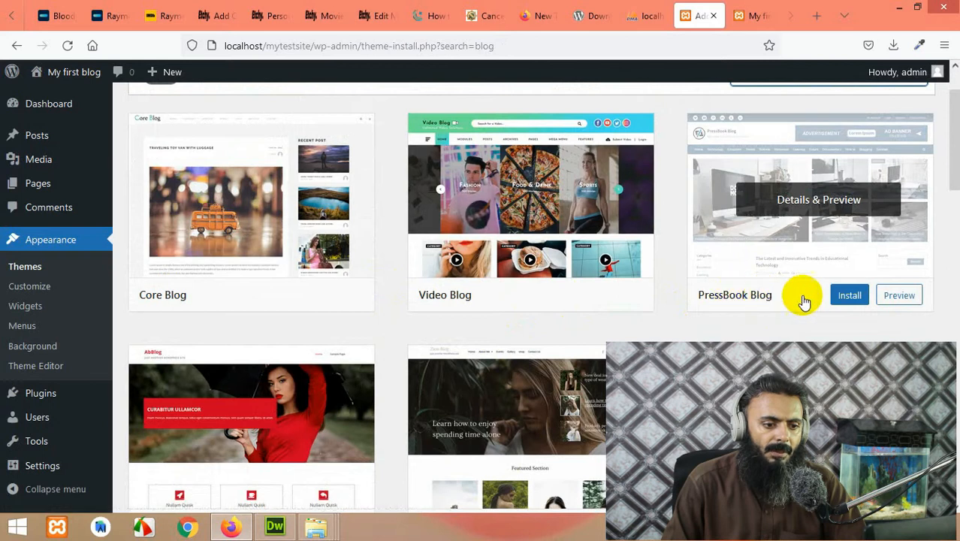
Step: Install and activate PressBook Blog, then reload the blog tab to see it applied
left_click(845, 296)
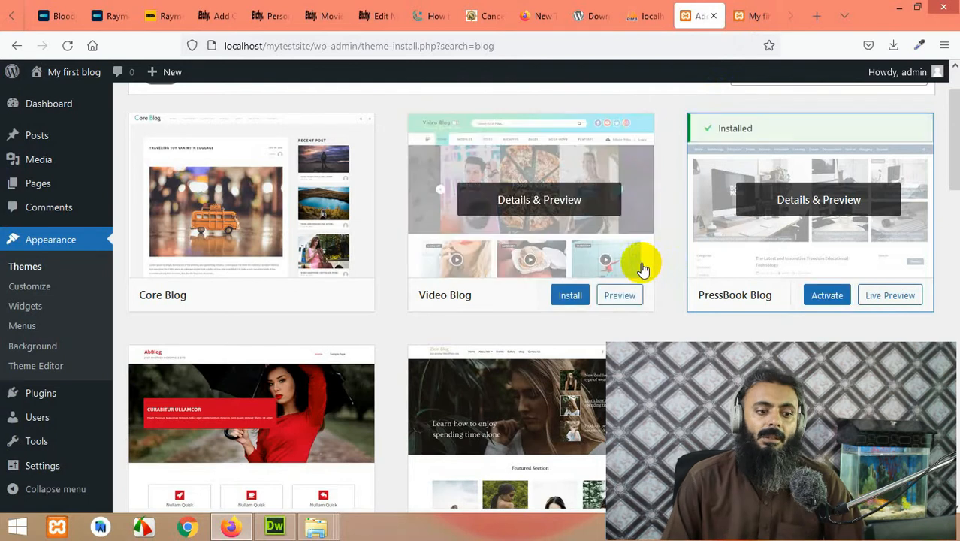
left_click(827, 296)
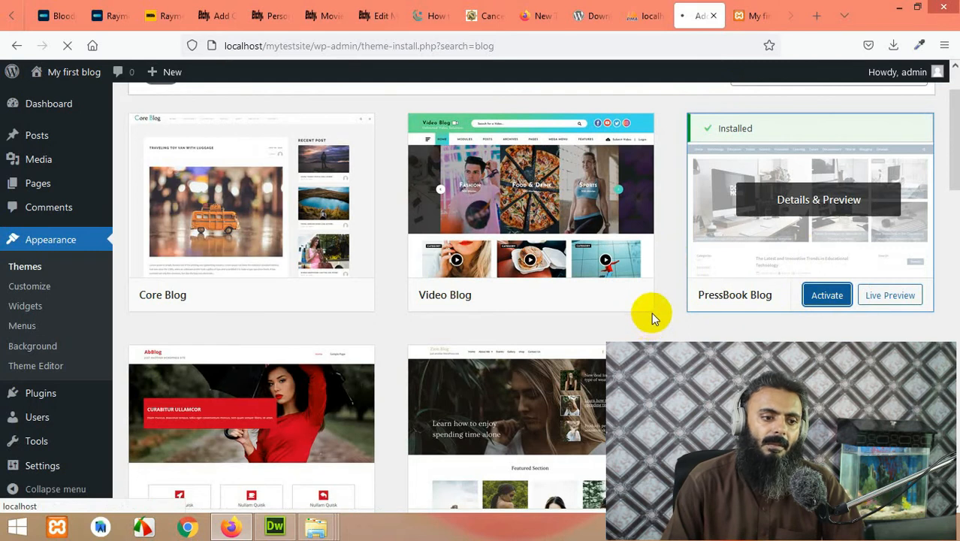
scroll(396, 278, "down", 2)
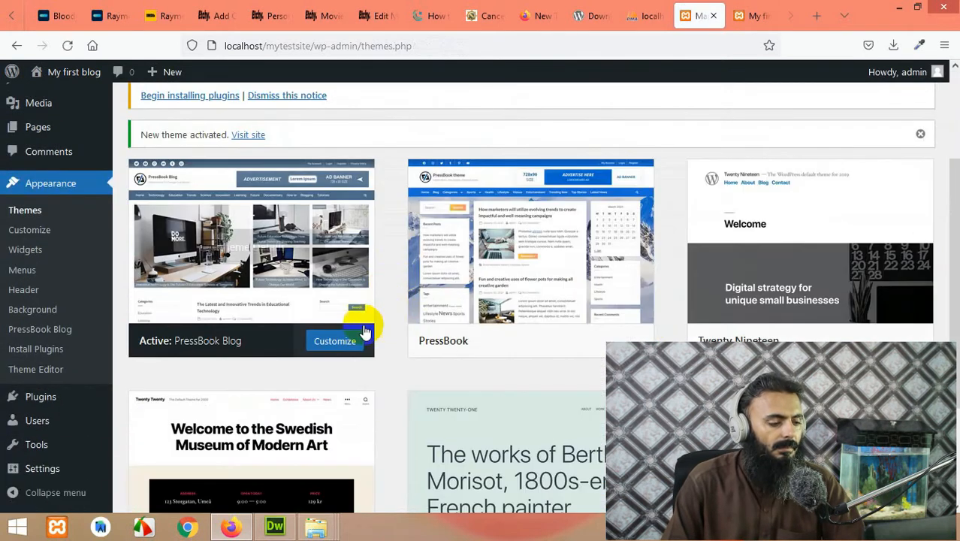
scroll(363, 330, "down", 2)
scroll(265, 313, "up", 3)
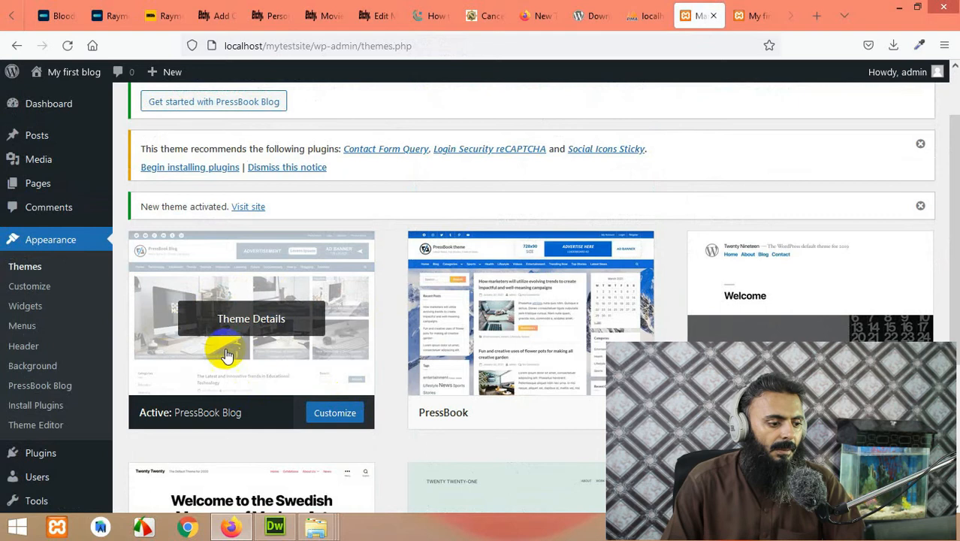
left_click(760, 12)
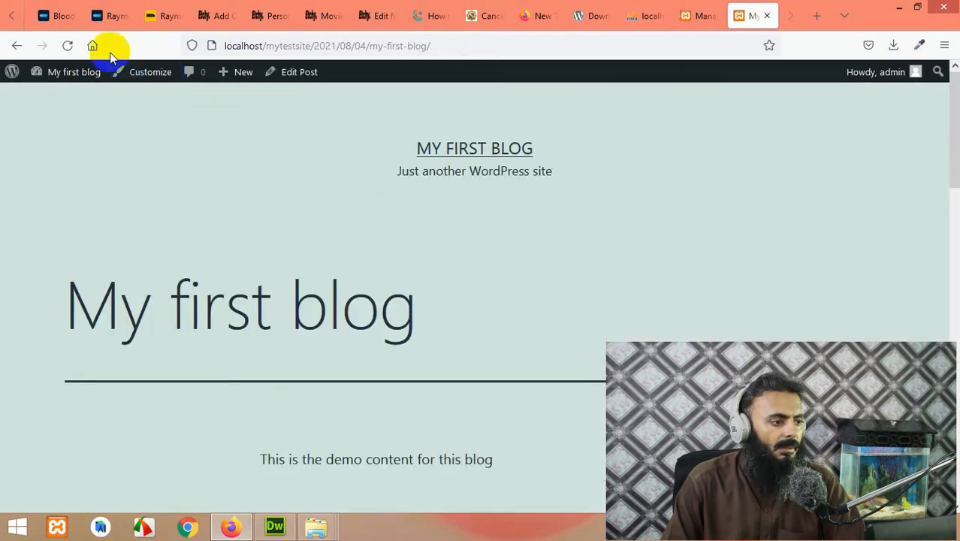
left_click(68, 45)
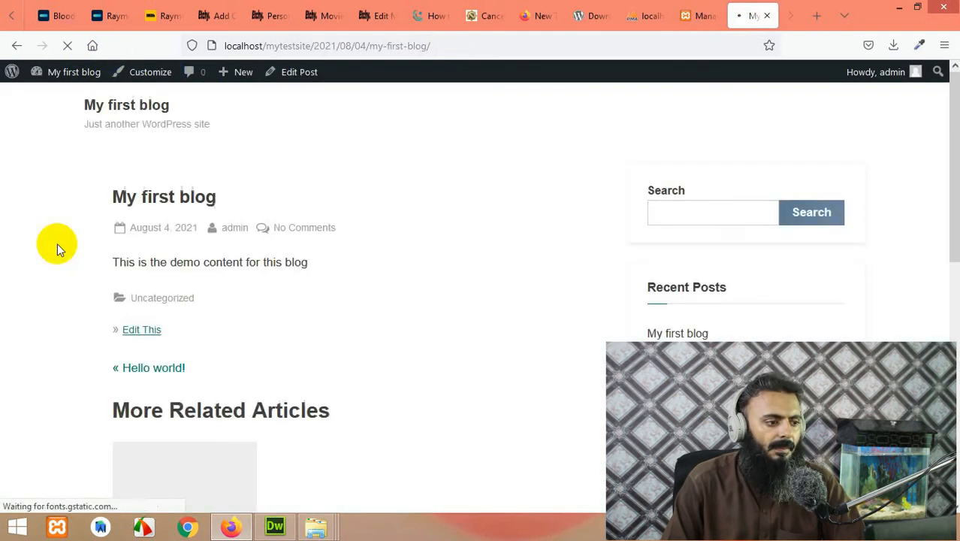
Step: Scroll through the My first blog post in the PressBook Blog design
scroll(403, 315, "down", 7)
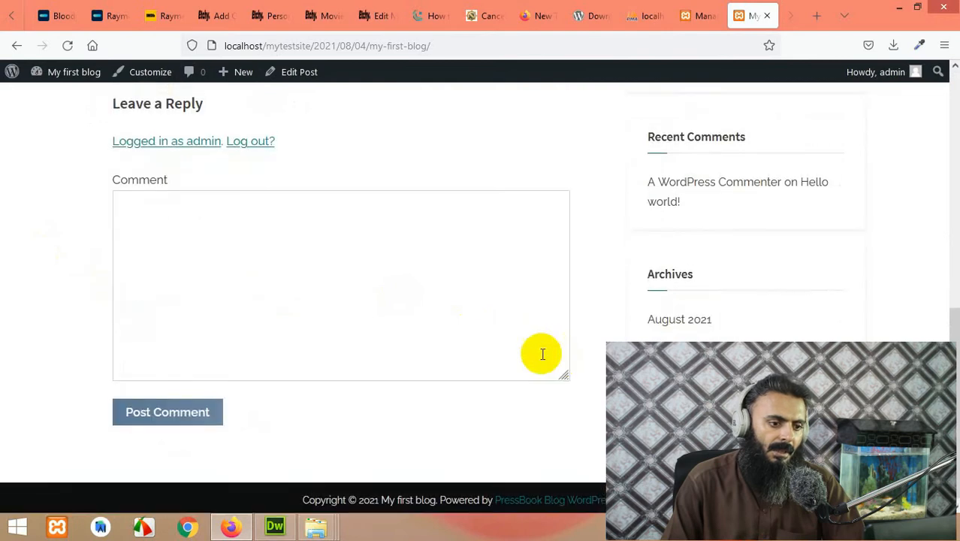
scroll(542, 352, "up", 7)
scroll(680, 316, "down", 2)
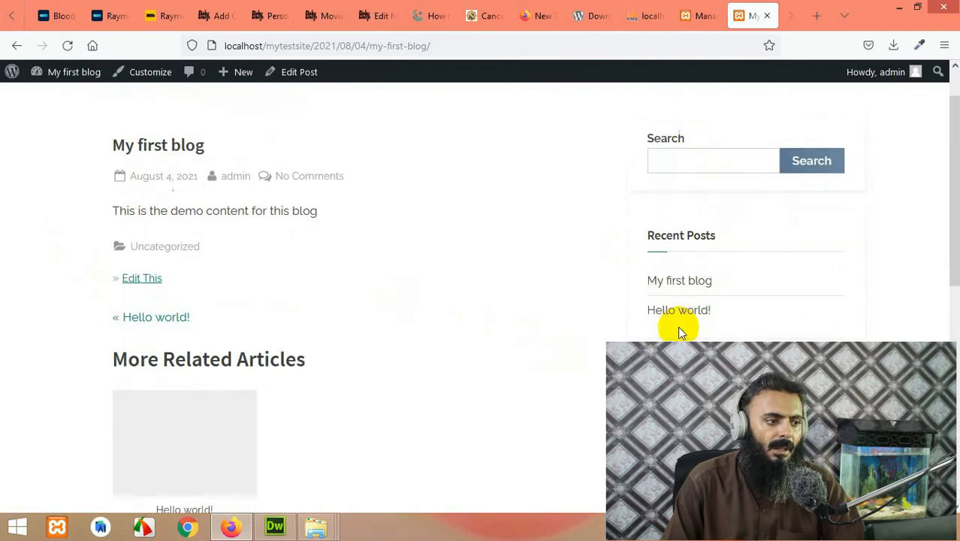
scroll(168, 142, "up", 2)
scroll(487, 301, "down", 6)
scroll(437, 308, "up", 6)
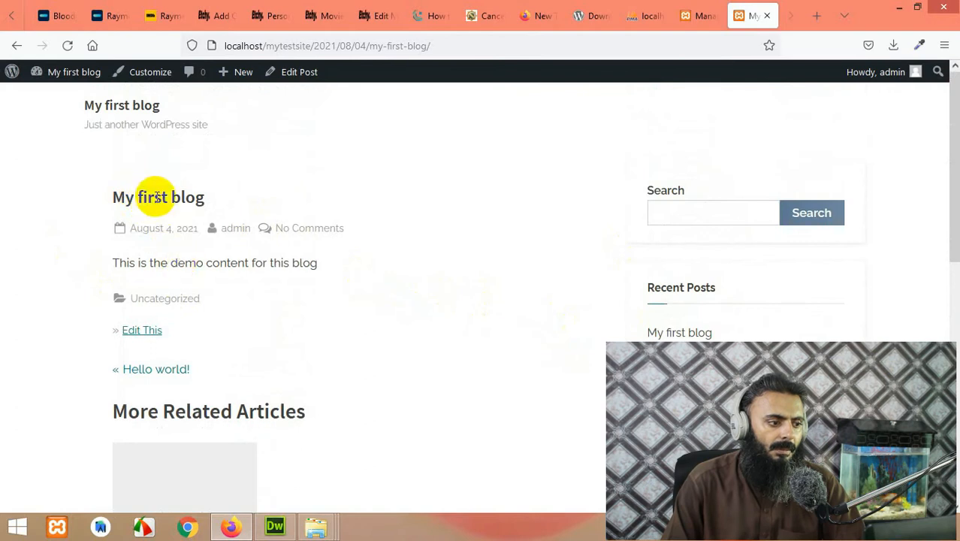
Step: View the homepage with both posts, then return to the Themes admin page
left_click(134, 111)
scroll(372, 242, "down", 10)
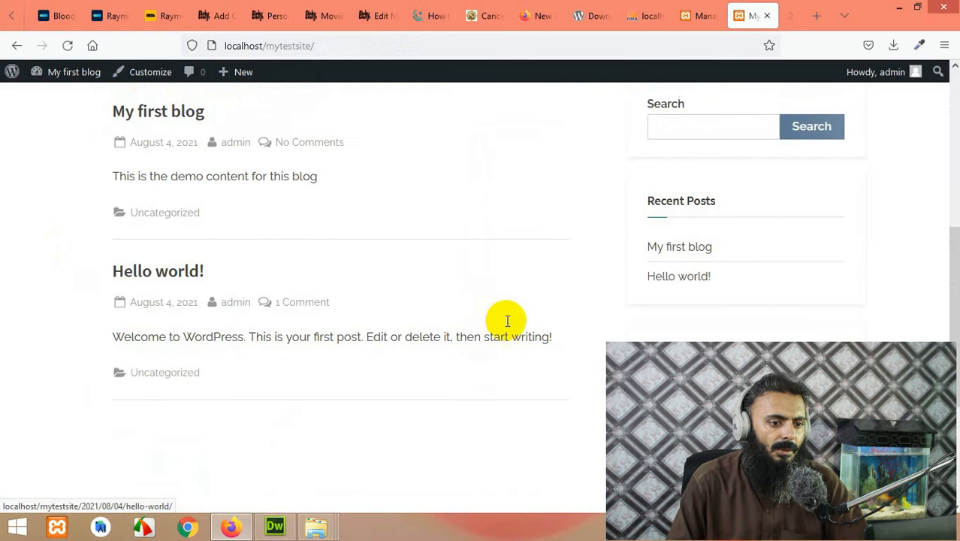
scroll(575, 369, "up", 10)
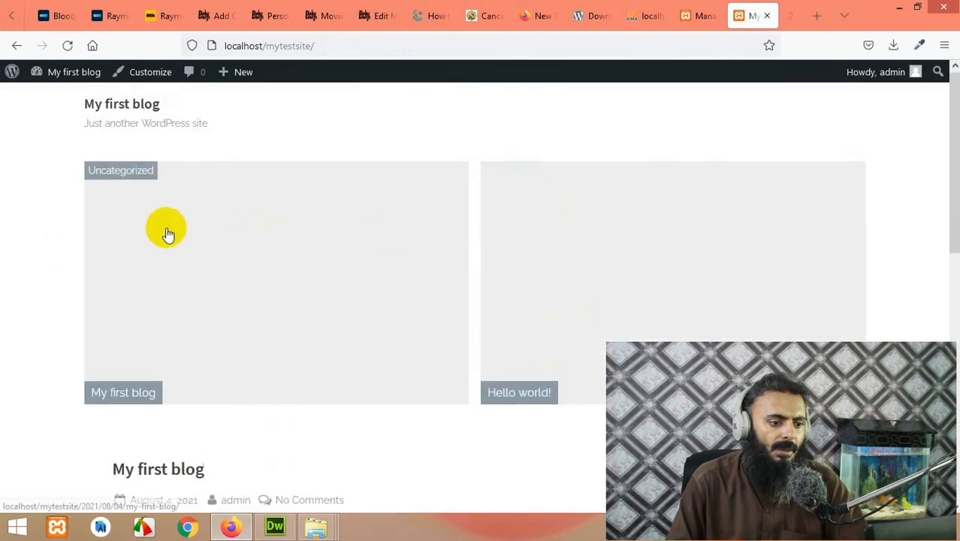
scroll(586, 306, "down", 6)
scroll(579, 294, "up", 6)
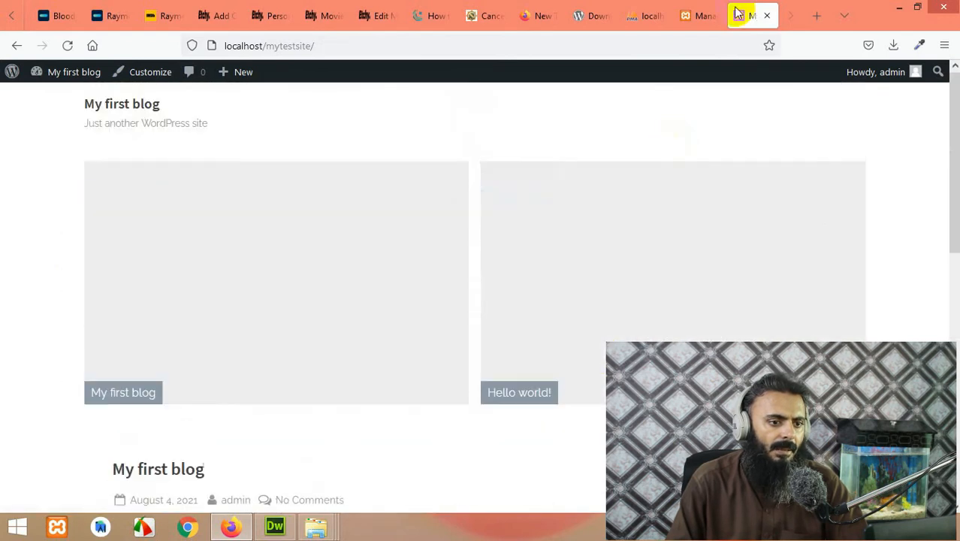
left_click(699, 13)
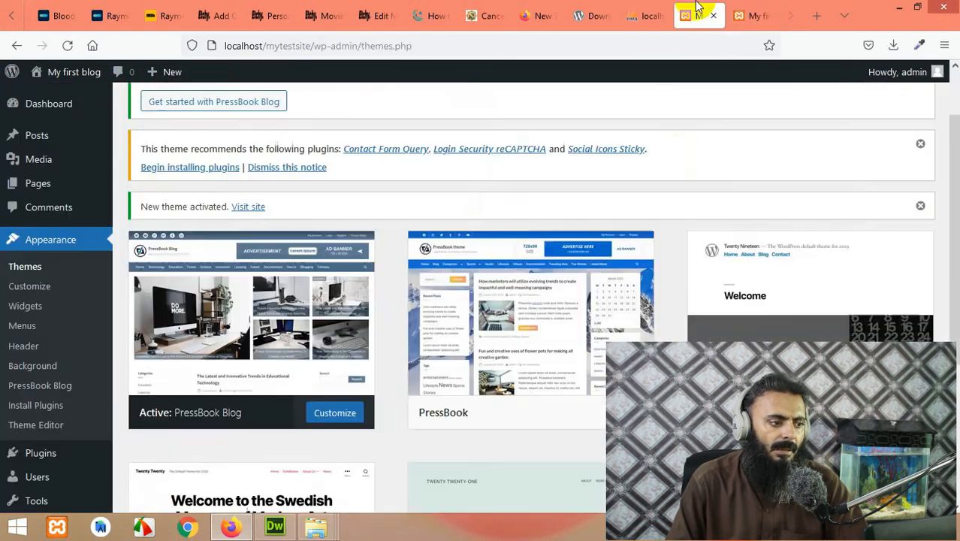
right_click(35, 292)
Step: Open the Customizer in a new tab and go to its Site Identity section
left_click(49, 295)
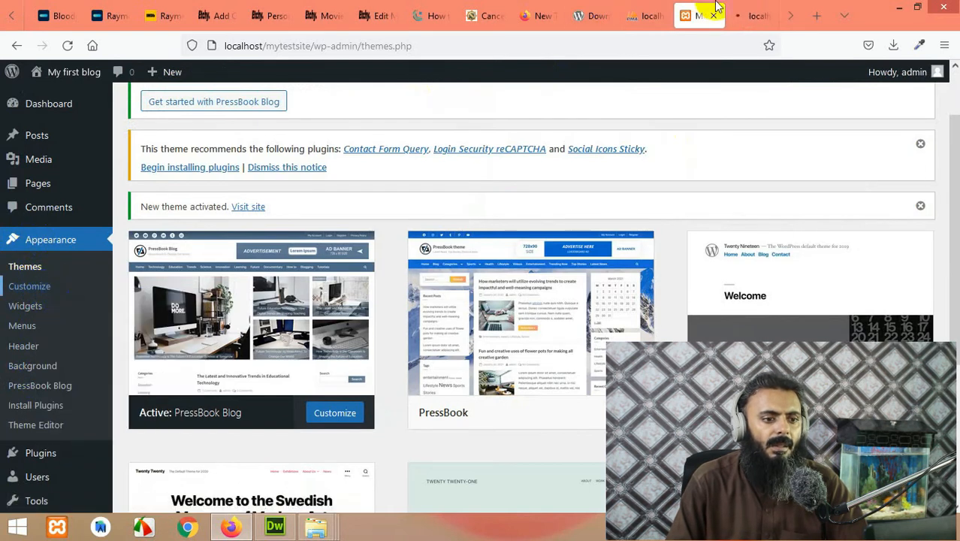
left_click(770, 25)
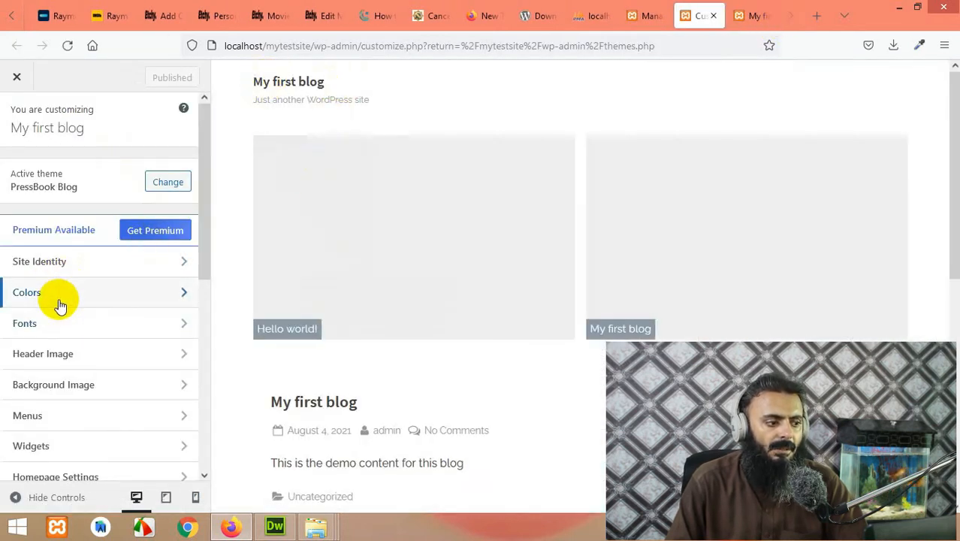
left_click(52, 263)
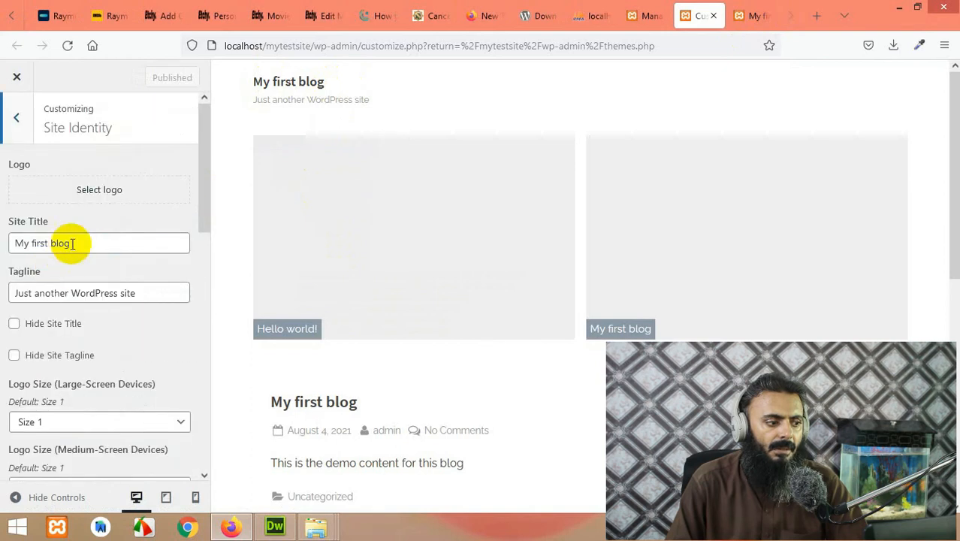
Step: Review the 'My first blog' title and tagline fields, then return to the main Customizer menu
left_click_drag(72, 242, 16, 247)
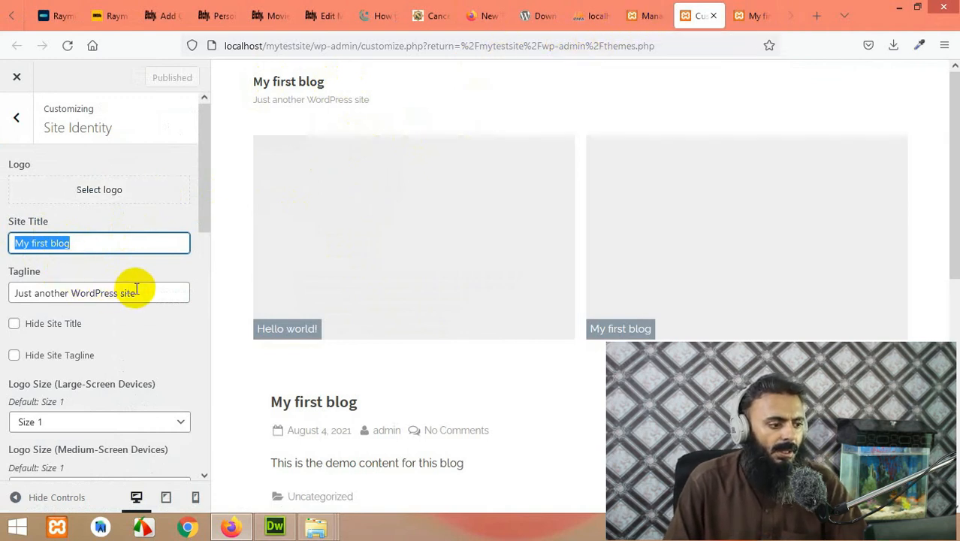
left_click_drag(136, 289, 10, 293)
left_click_drag(77, 242, 4, 247)
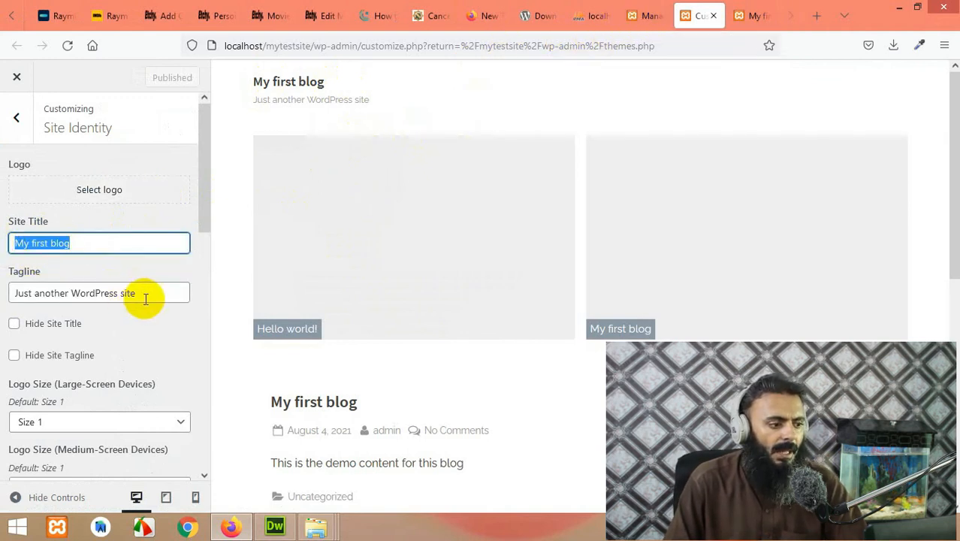
left_click_drag(146, 297, 10, 292)
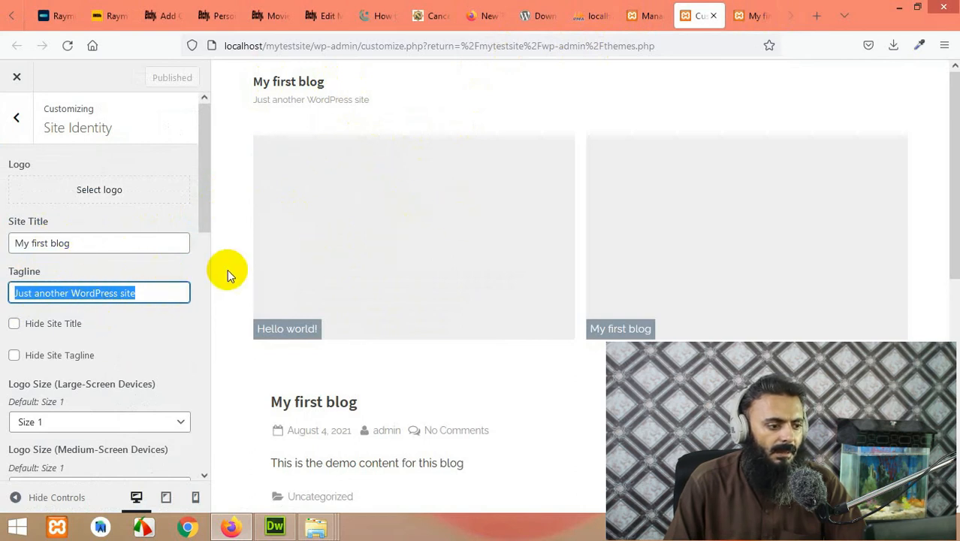
scroll(221, 289, "down", 5)
scroll(109, 320, "down", 3)
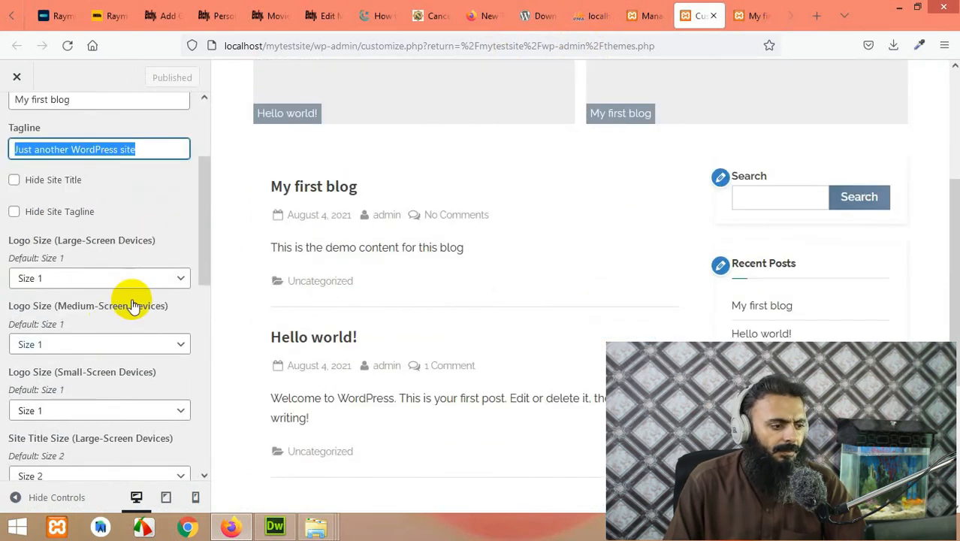
scroll(128, 272, "down", 2)
scroll(126, 276, "up", 5)
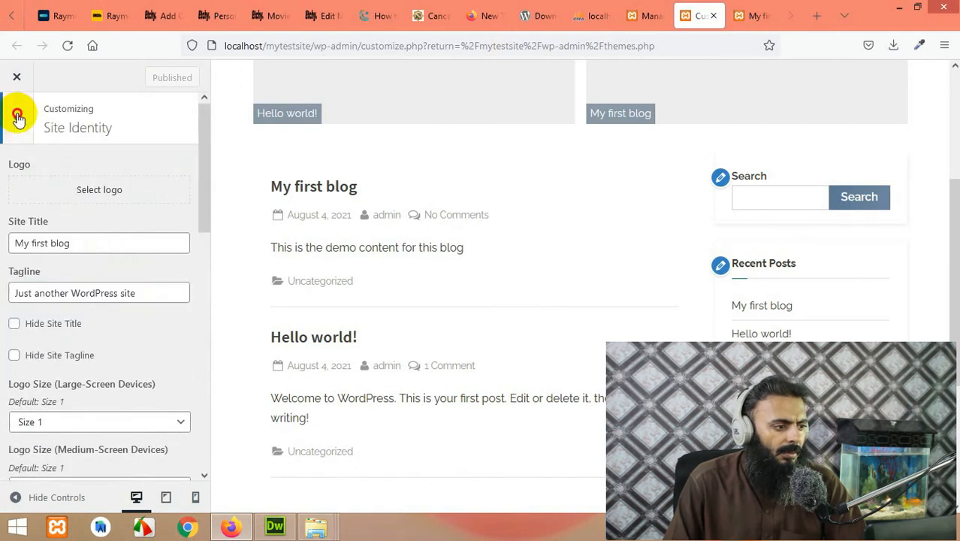
left_click(21, 119)
Step: Upload logo.jpg from the computer and choose it as the site logo
left_click(39, 263)
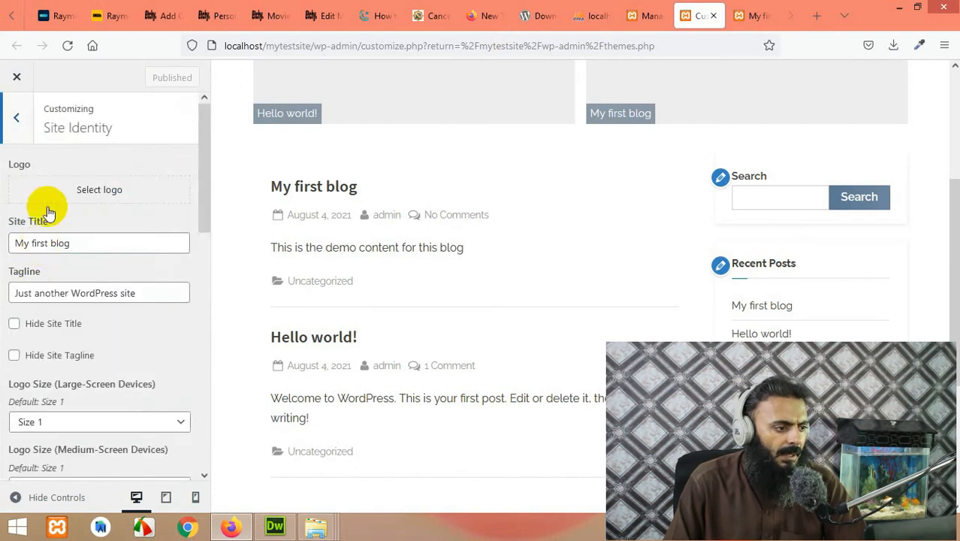
left_click(71, 190)
left_click(473, 302)
type("ogo.jpg")
double_click(573, 197)
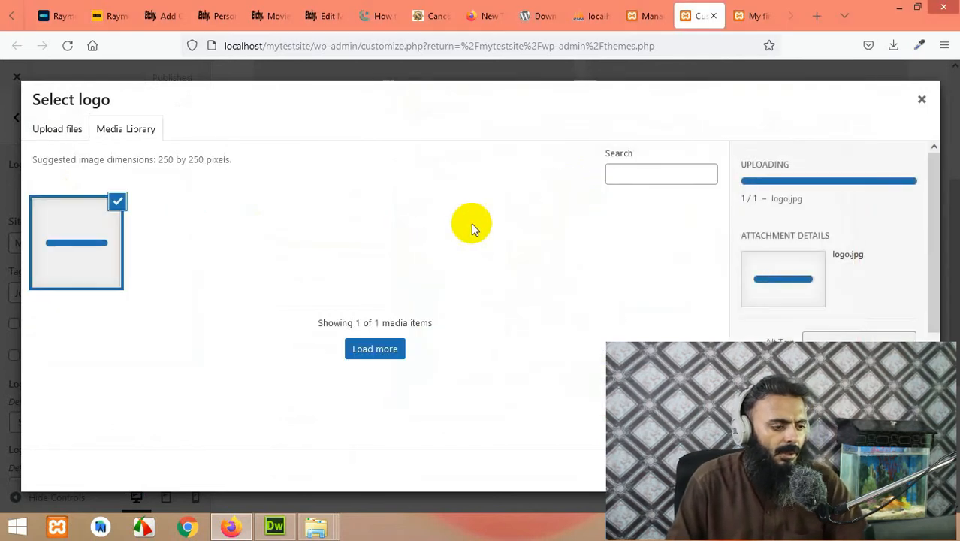
left_click(909, 470)
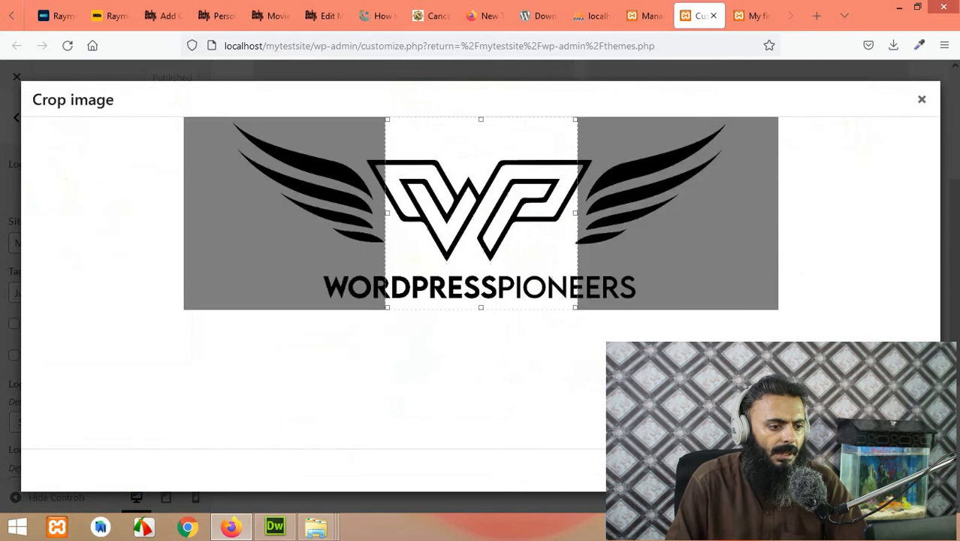
Step: Widen the logo crop to keep both wings and publish the new logo
left_click_drag(389, 213, 237, 213)
left_click_drag(573, 214, 734, 205)
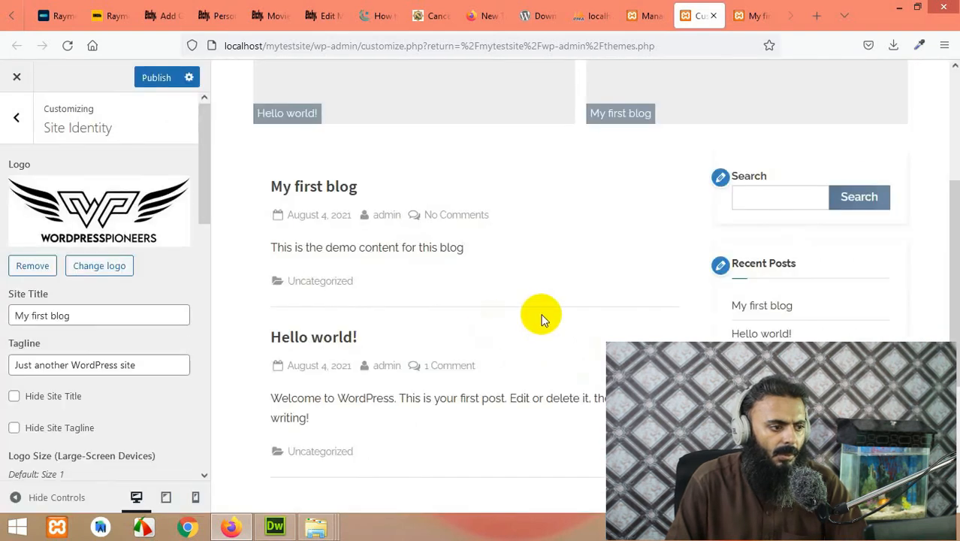
left_click(152, 84)
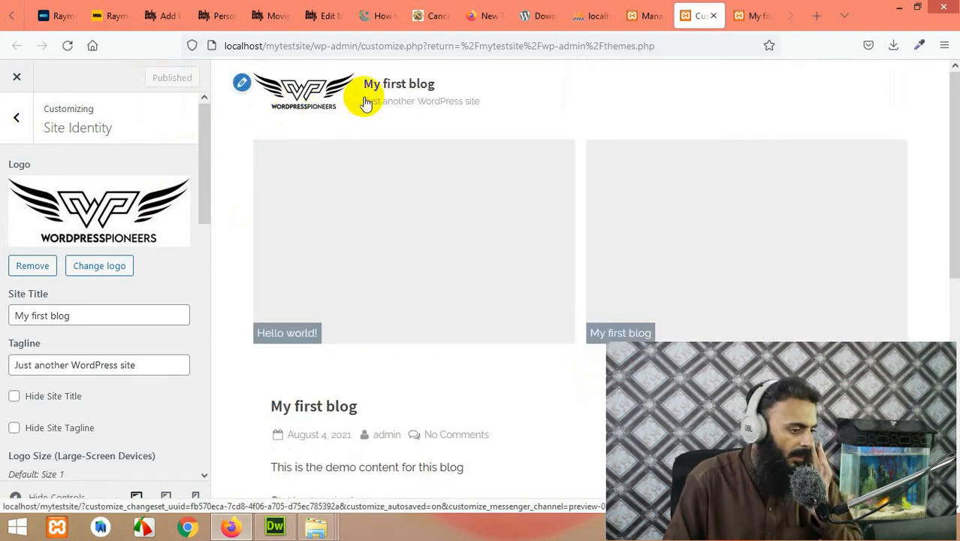
left_click(17, 120)
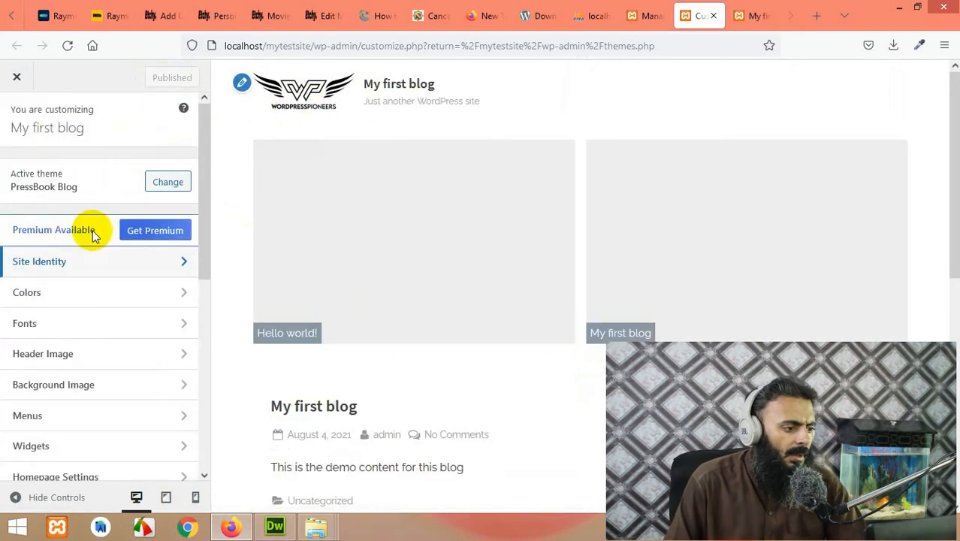
Step: Open the empty Additional CSS panel and scroll the preview to the My first blog post heading
scroll(92, 235, "down", 3)
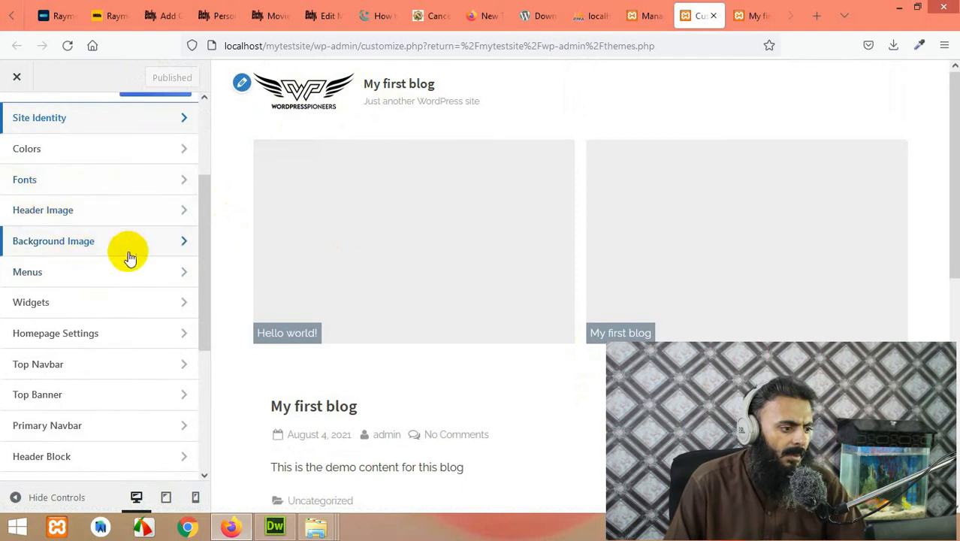
scroll(78, 350, "down", 2)
scroll(79, 364, "down", 3)
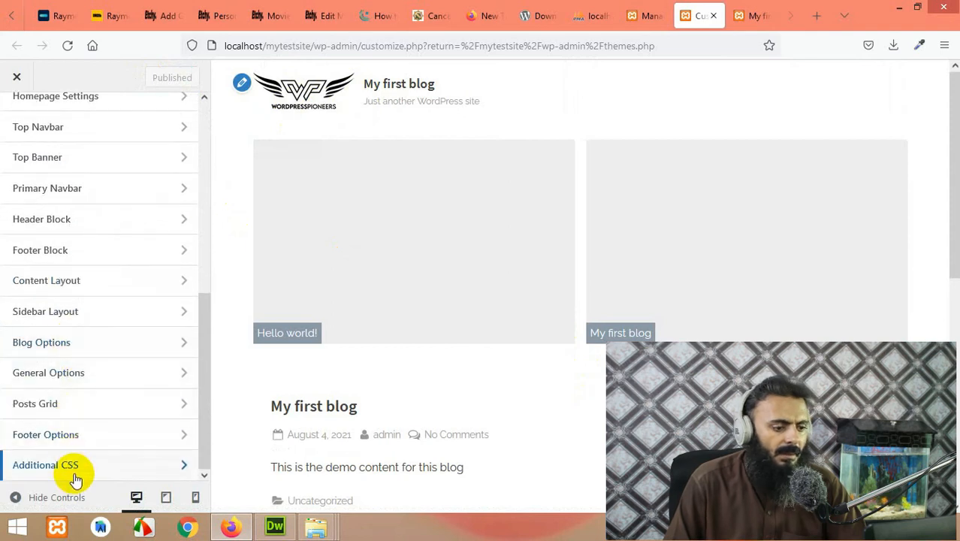
left_click(67, 467)
scroll(66, 450, "down", 3)
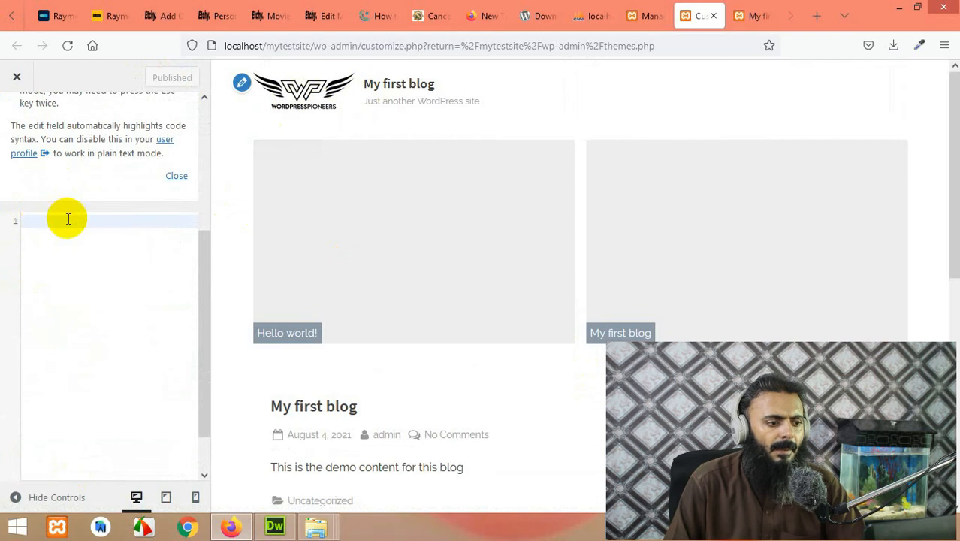
scroll(364, 321, "down", 3)
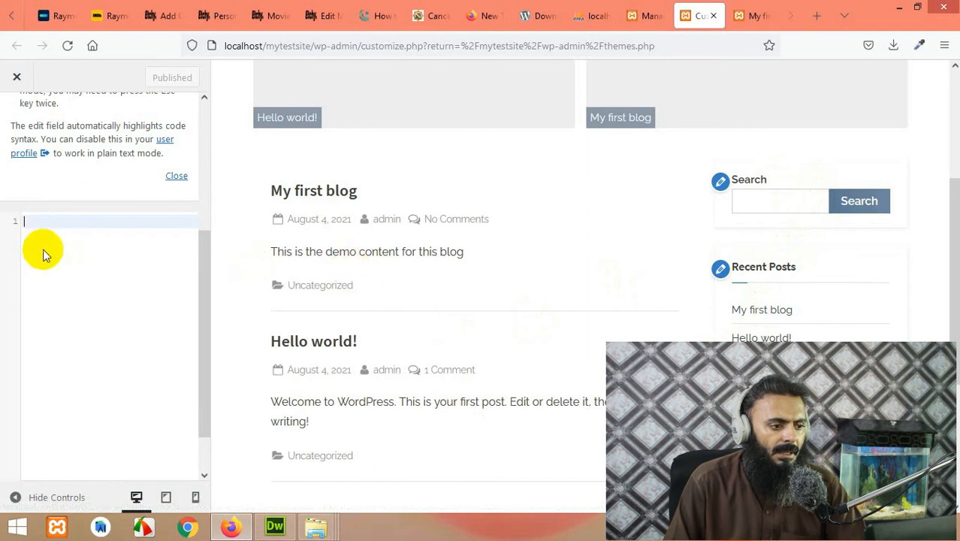
right_click(326, 194)
Step: Inspect the post title and add h2 { font-size:20px !important; } in Additional CSS
left_click(367, 370)
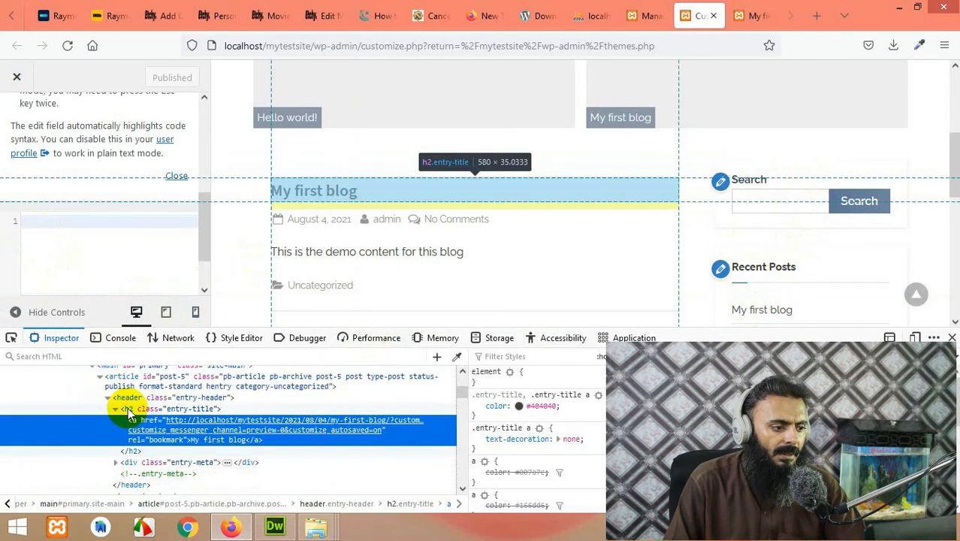
left_click(68, 229)
type("h2")
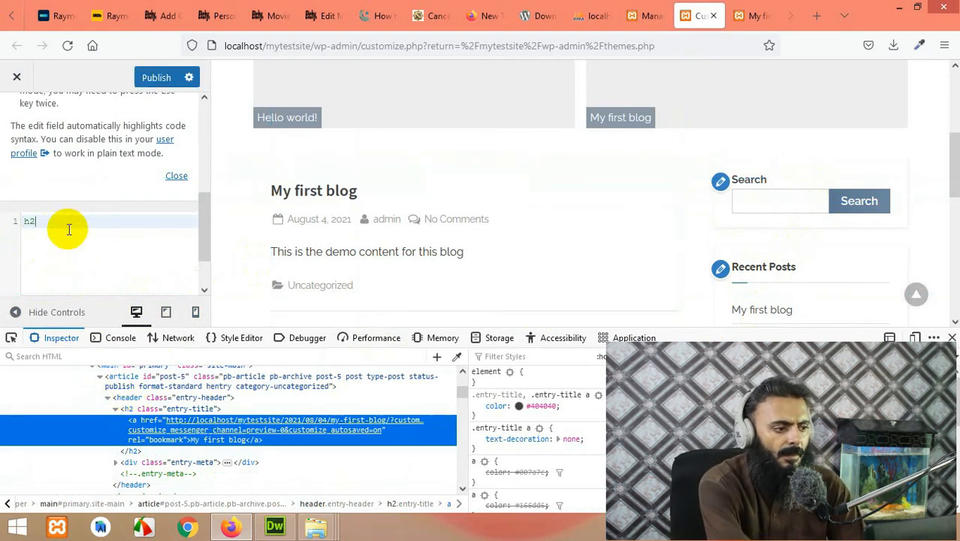
type(" {")
key("Return")
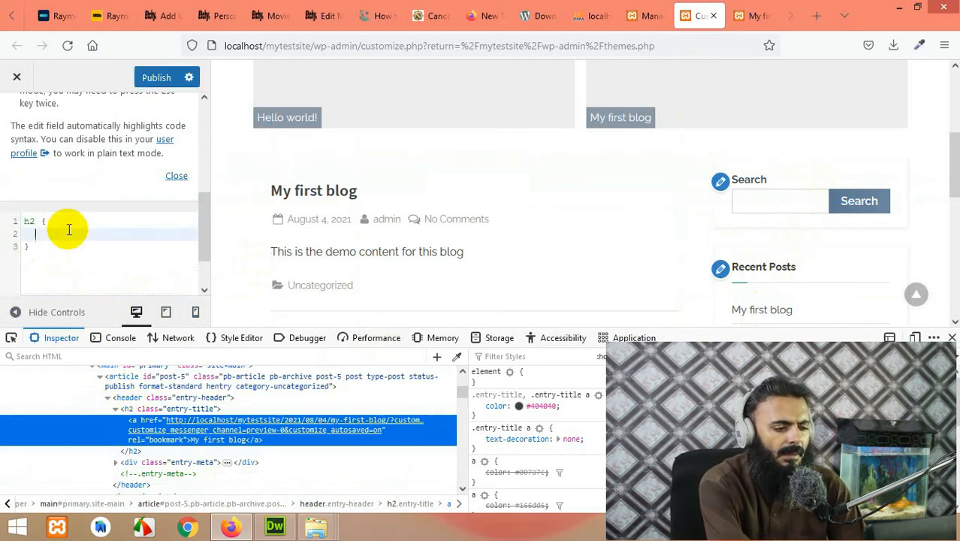
type("f")
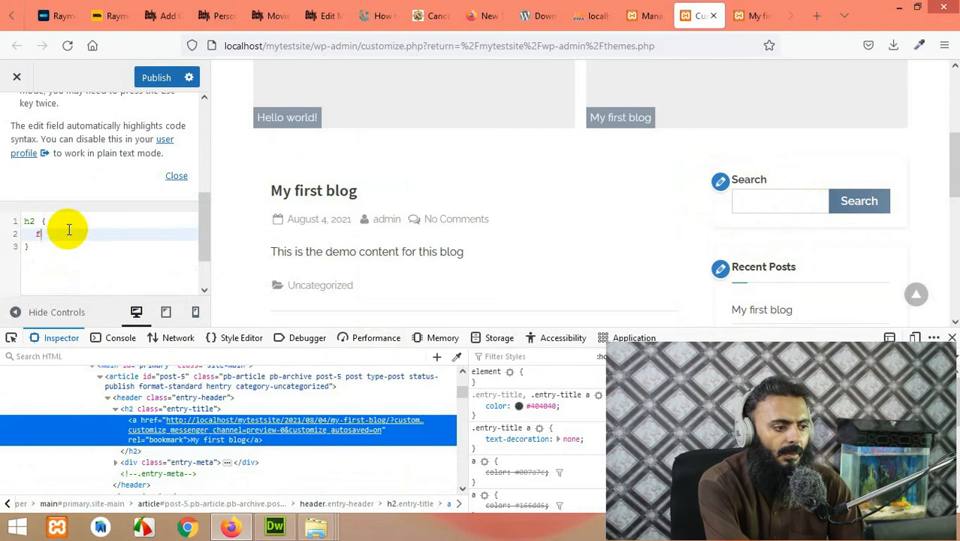
type("ont-size:20px !im;")
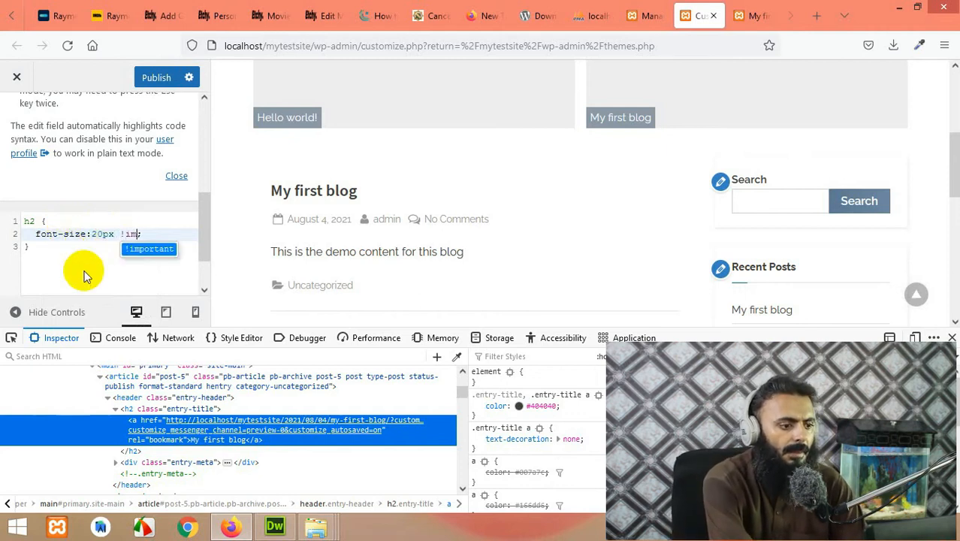
key("Return")
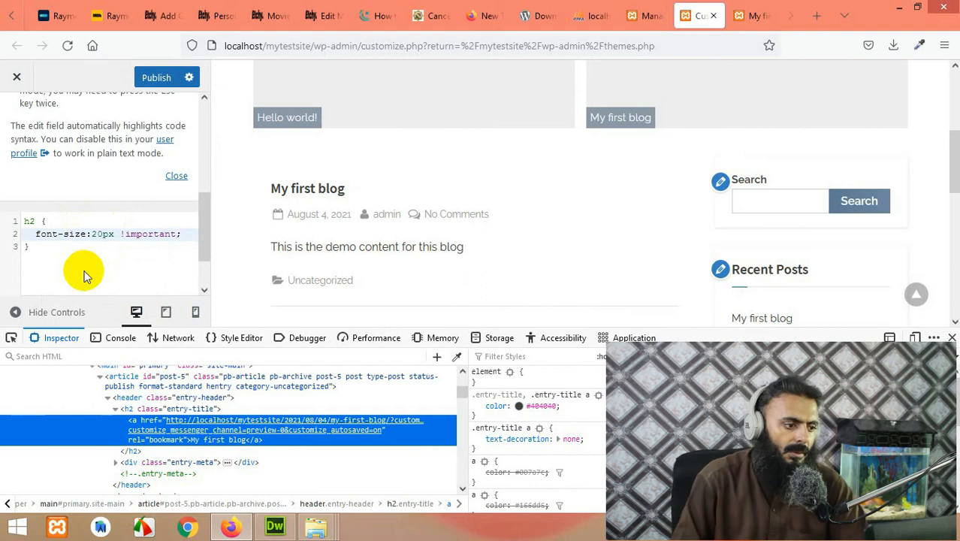
Step: Change the h2 font size from 20px to 39px
left_click(102, 234)
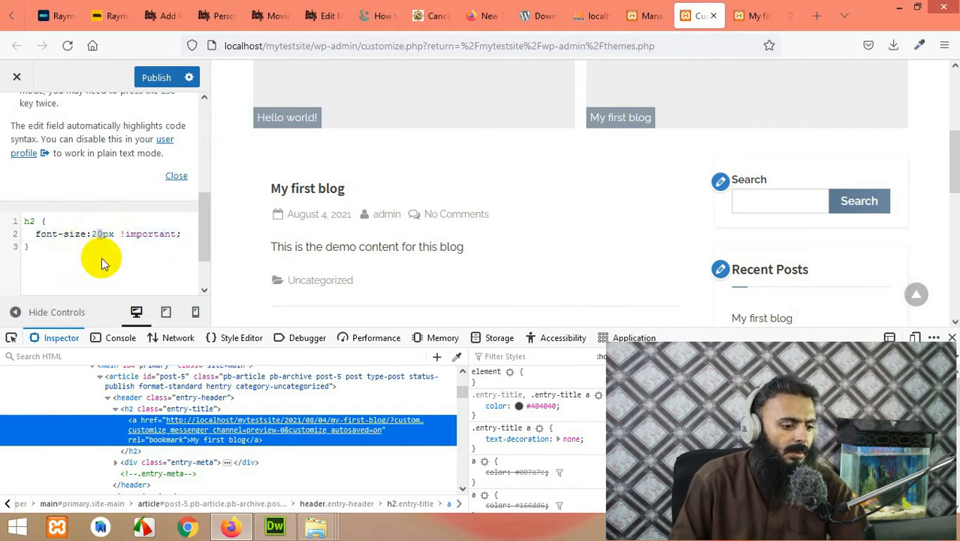
type("9")
left_click_drag(98, 233, 92, 234)
type("3")
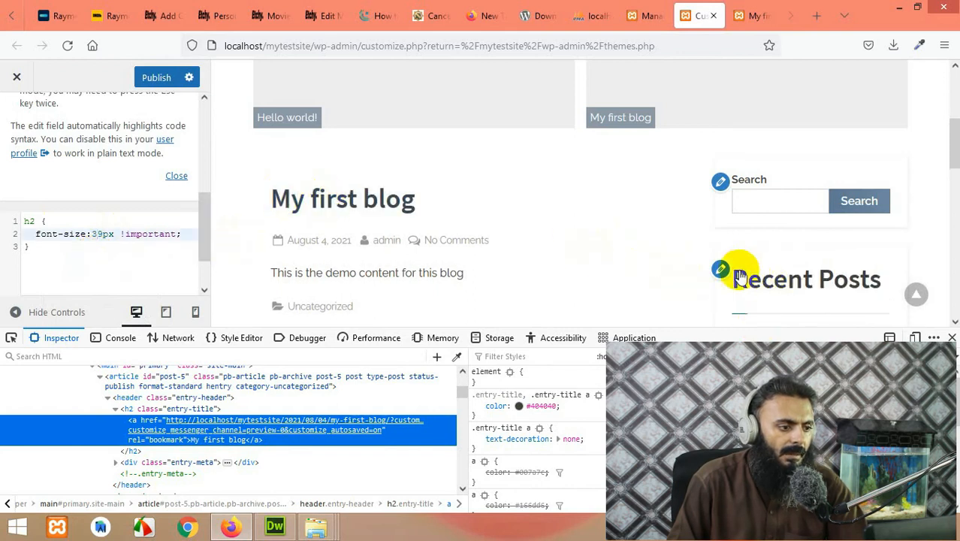
Step: Delete the custom h2 rule and exit the Customizer
left_click_drag(43, 251, 1, 222)
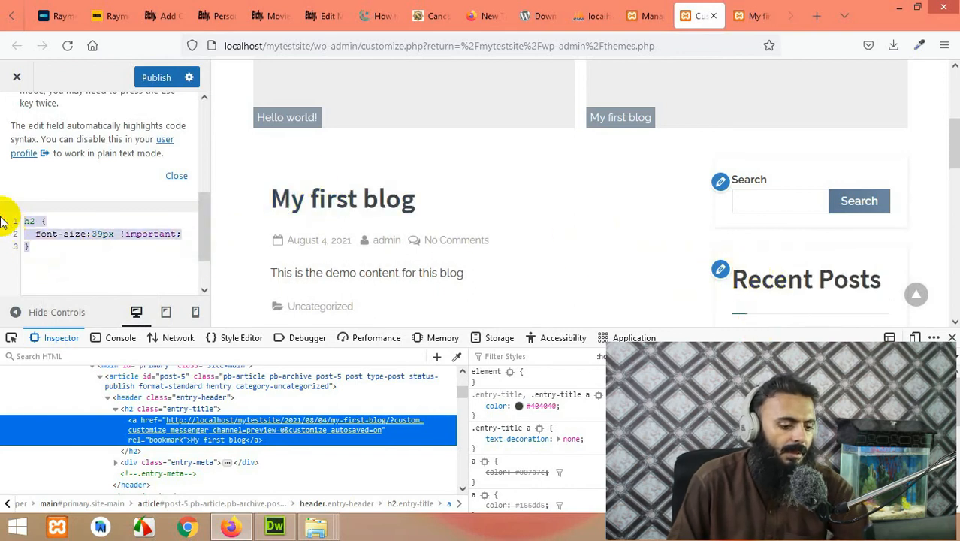
key("BackSpace")
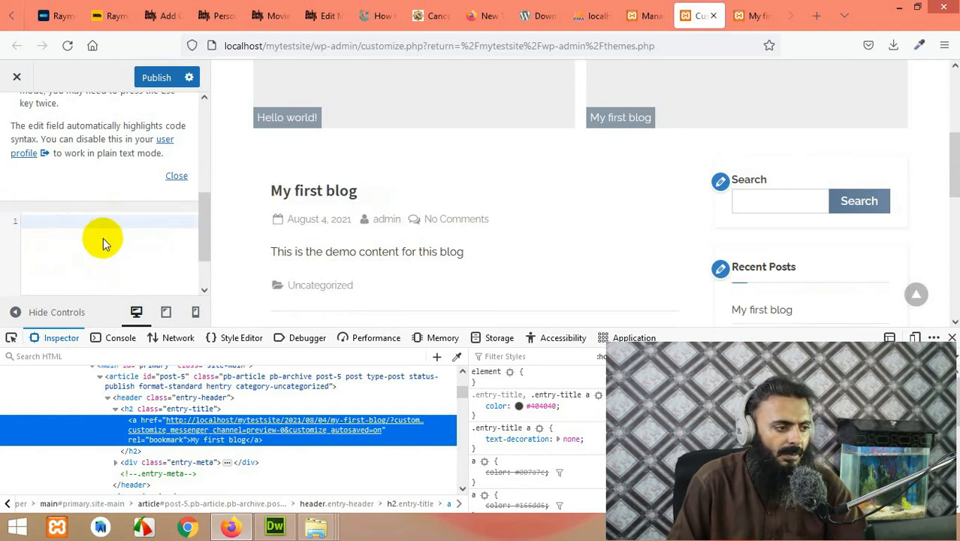
left_click(16, 77)
Step: Discard the unsaved Customizer changes and view the All Posts list
left_click(540, 218)
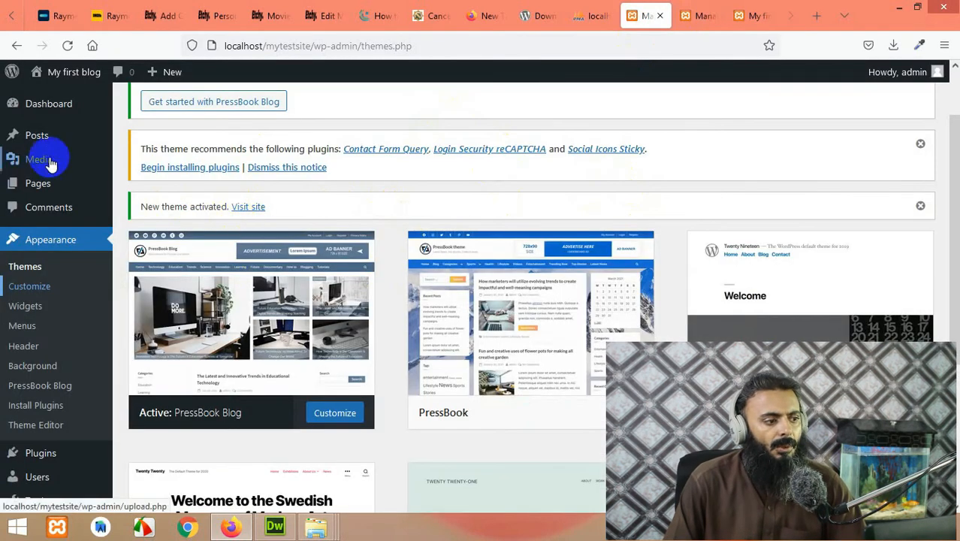
mouse_move(38, 138)
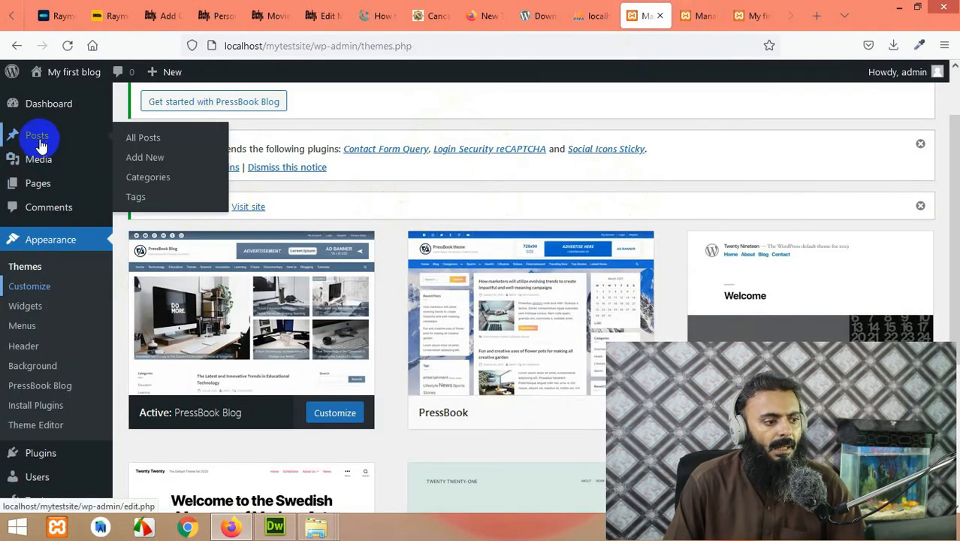
left_click(145, 139)
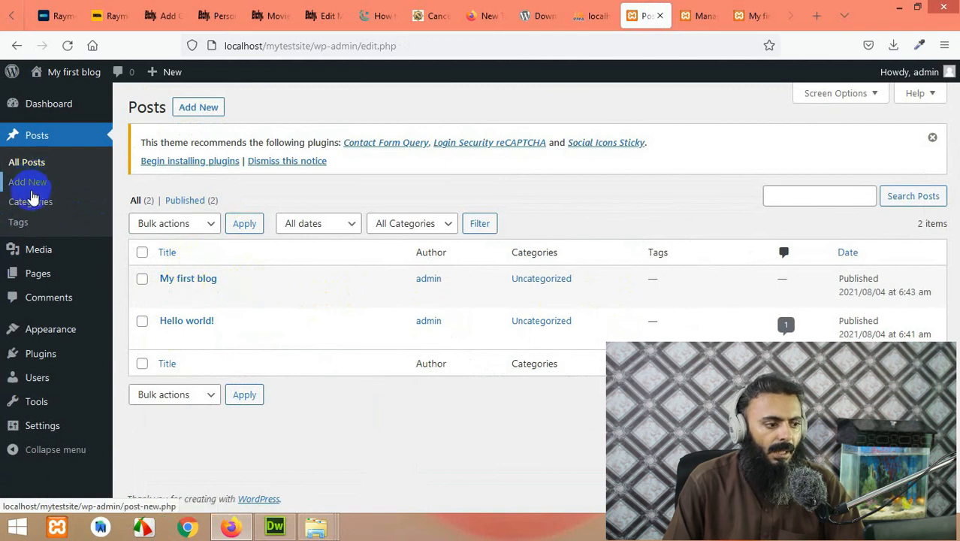
Step: Switch to the live blog tab and scroll down through the posts to the footer
left_click(699, 15)
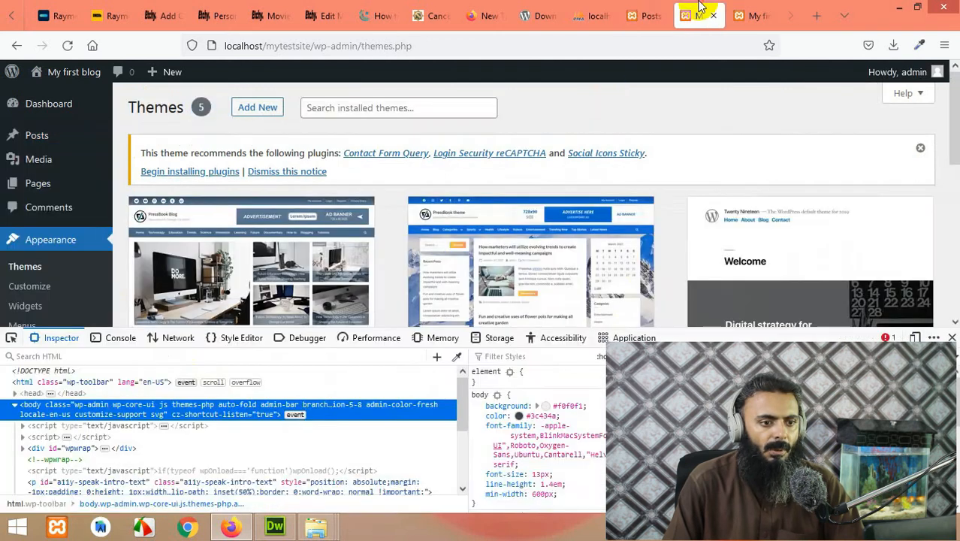
left_click(773, 11)
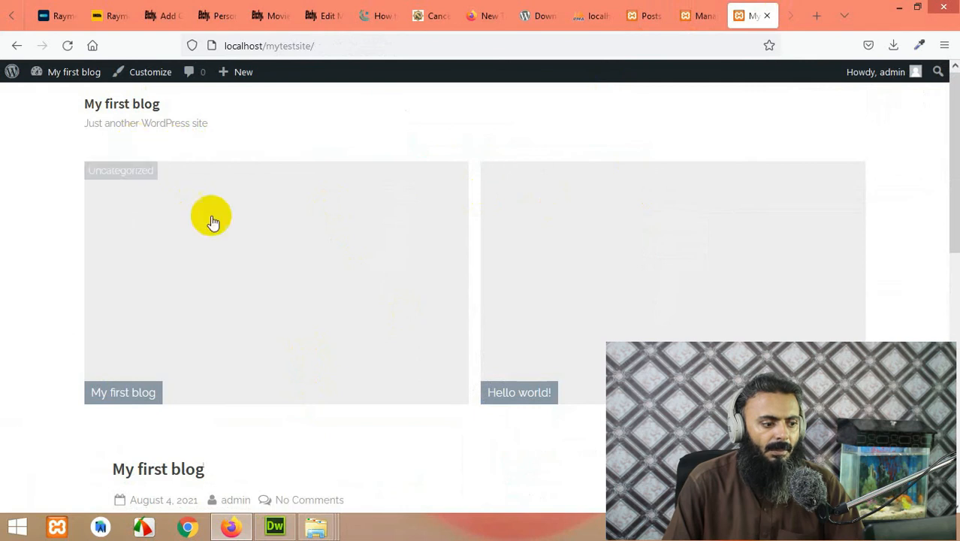
scroll(225, 263, "down", 5)
scroll(274, 298, "down", 1)
scroll(235, 299, "up", 1)
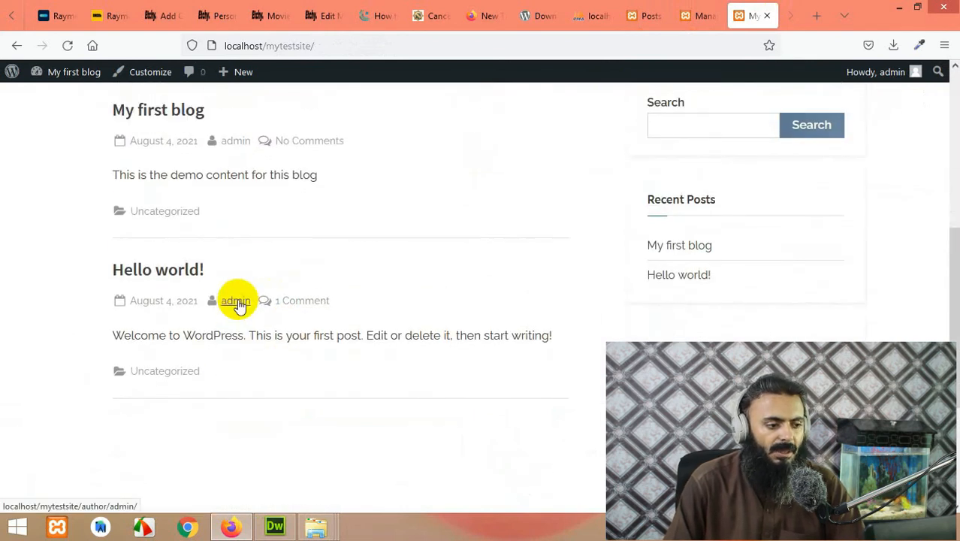
scroll(233, 323, "down", 3)
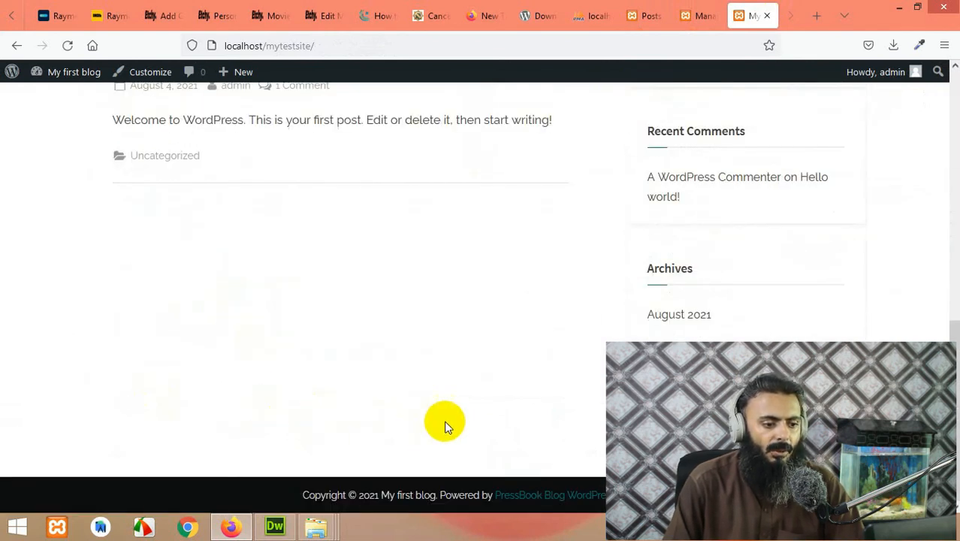